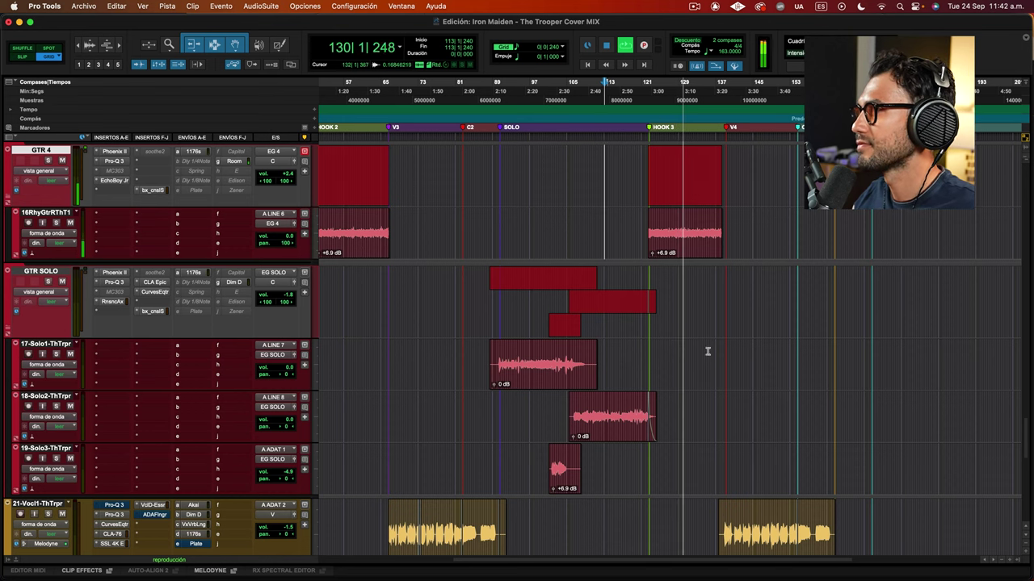
- Restart playback from the V4 section, with the cursor at 137|4|000
key(space)
click(717, 294)
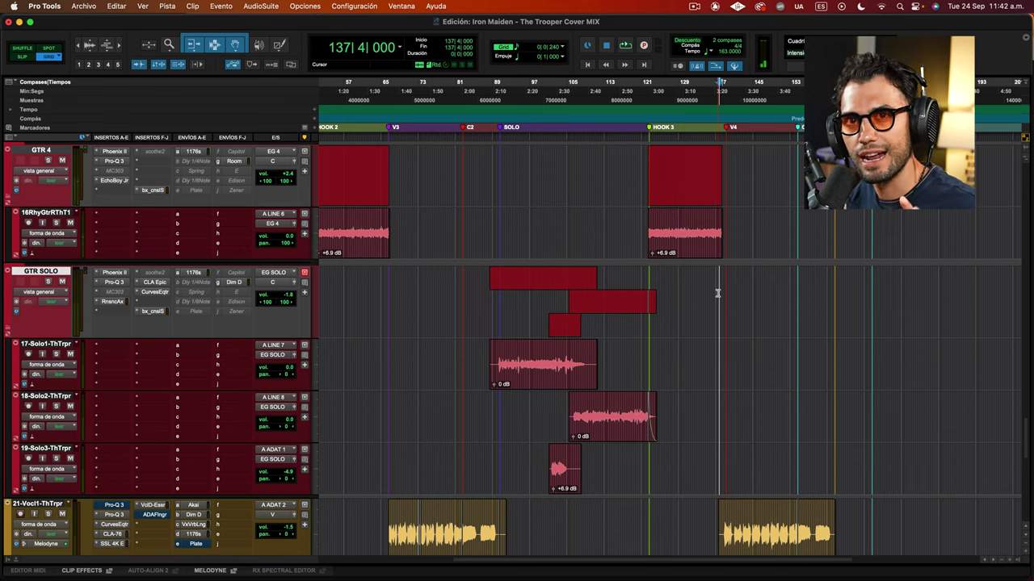
key(space)
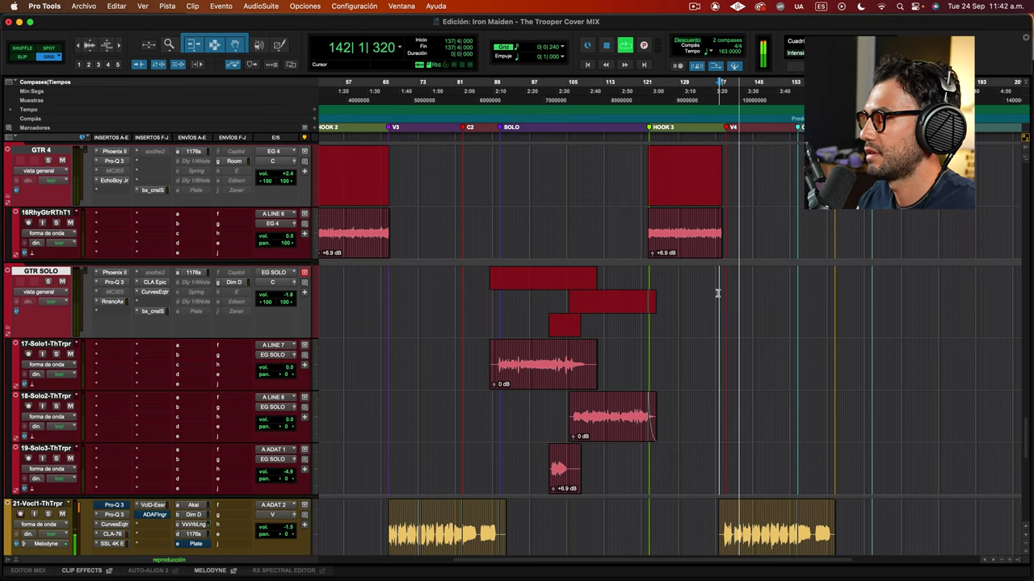
- Adjust the Akai send level on the 21-Vocl1 vocal track to about -28.5 dB
scroll(718, 293, down, 5)
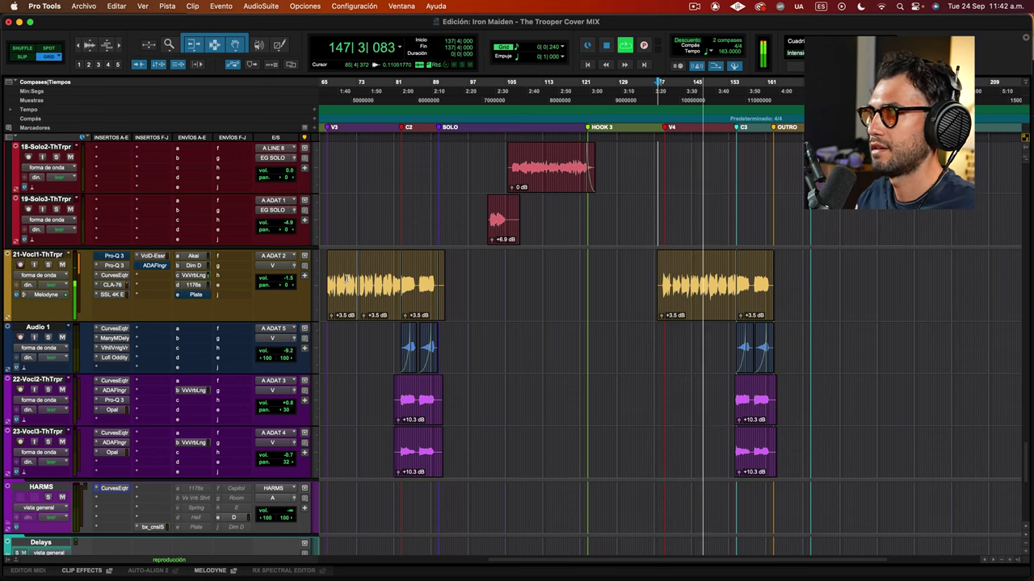
click(193, 256)
drag(316, 279, 316, 275)
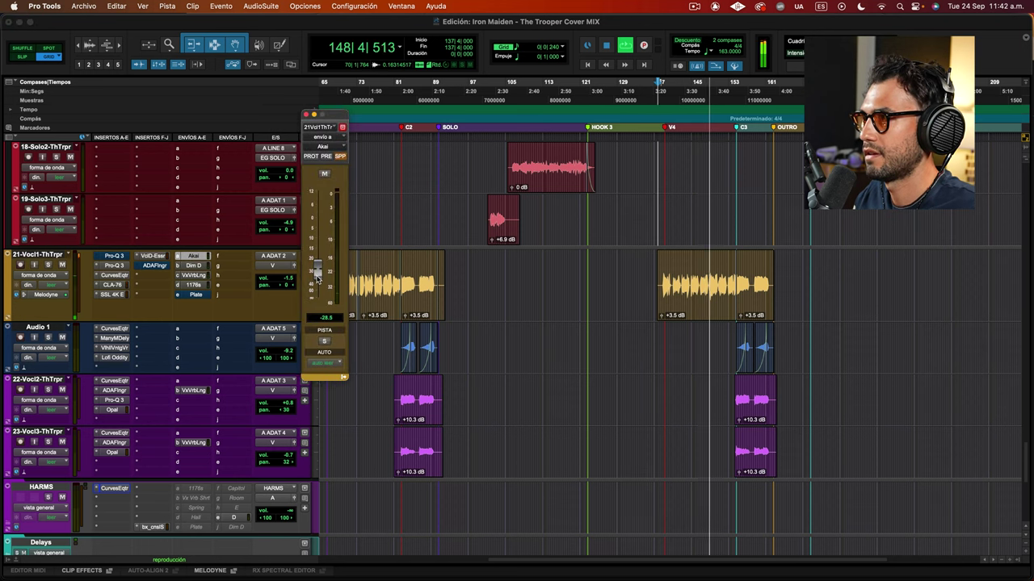
click(305, 115)
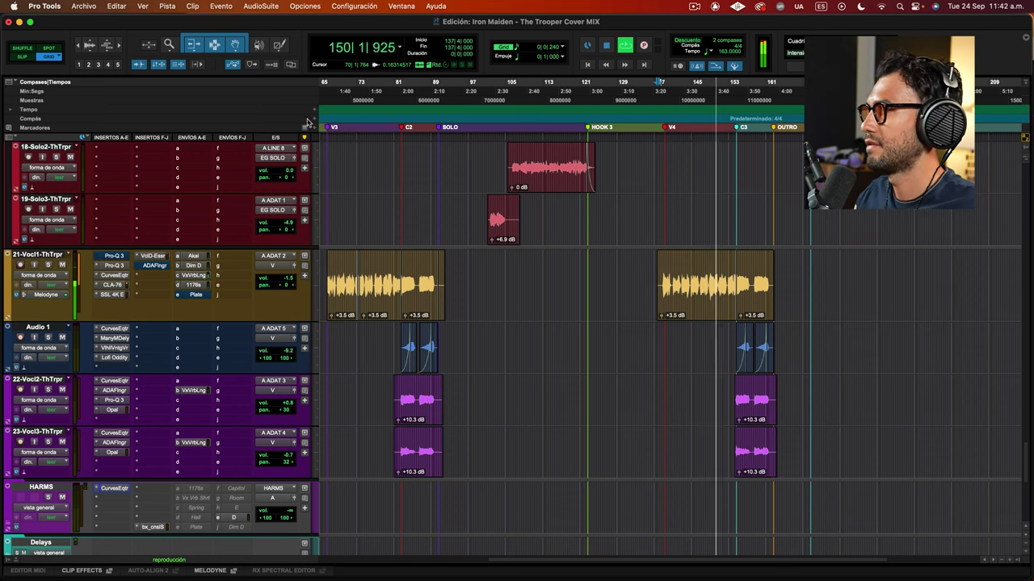
- Set the 21-Vocl1 vocal track's volume to -2.2 dB and the Audio 1 track's volume to -8.5 dB
click(288, 278)
drag(287, 279, 287, 282)
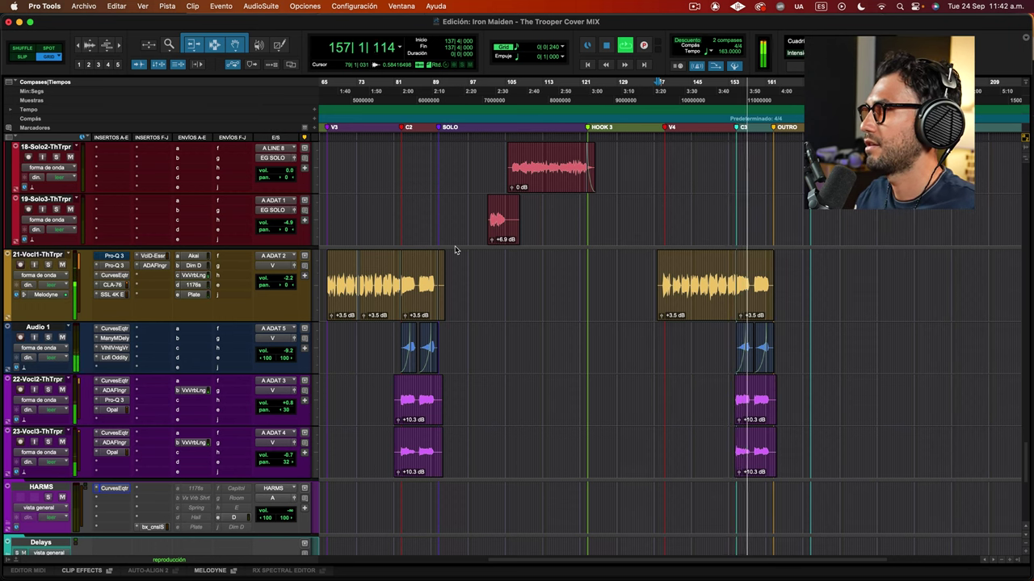
drag(284, 353, 285, 348)
- Set the ValhallaVintageVerb mix on the Audio 1 track to 18.5% and close the plugin
click(114, 348)
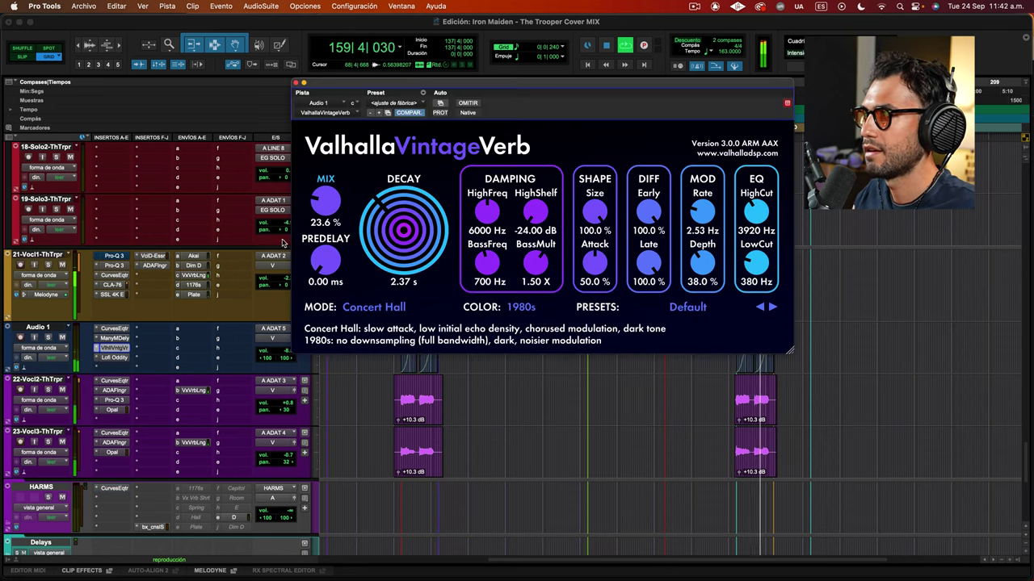
drag(325, 213, 319, 221)
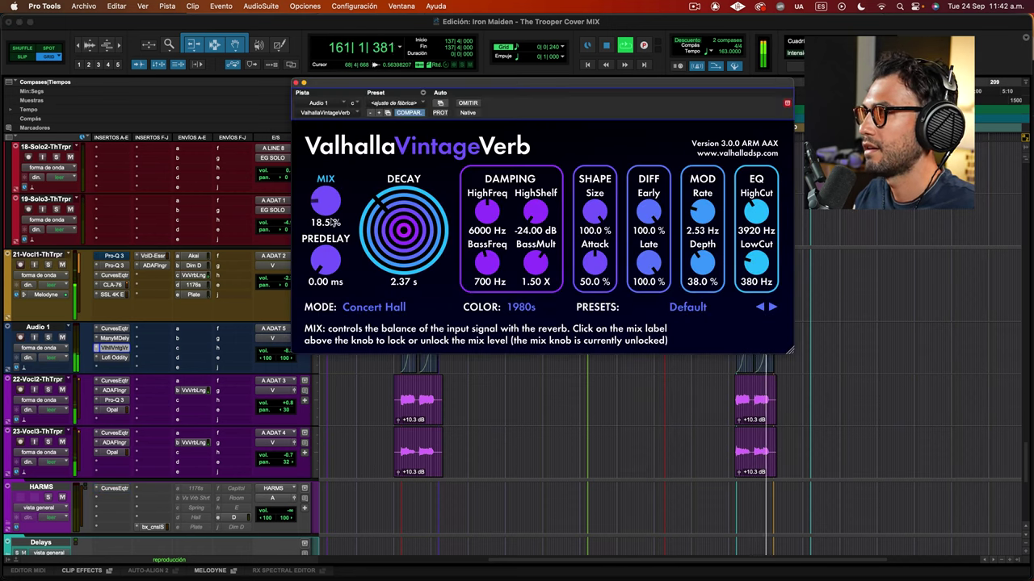
click(297, 84)
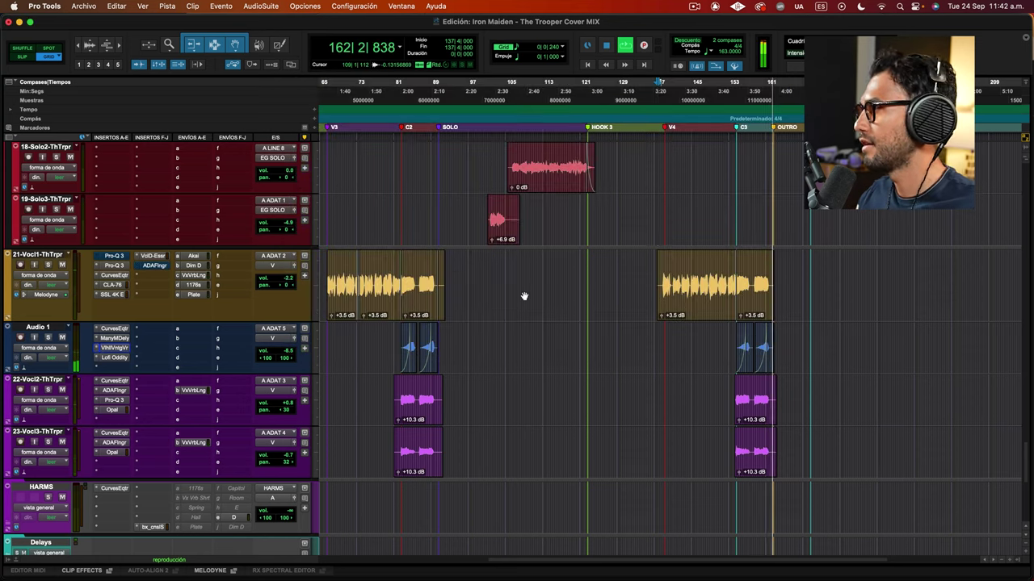
- Stop playback and place the cursor at 90|1|480, at the start of the SOLO section
scroll(525, 295, up, 3)
scroll(585, 362, up, 3)
scroll(585, 362, up, 5)
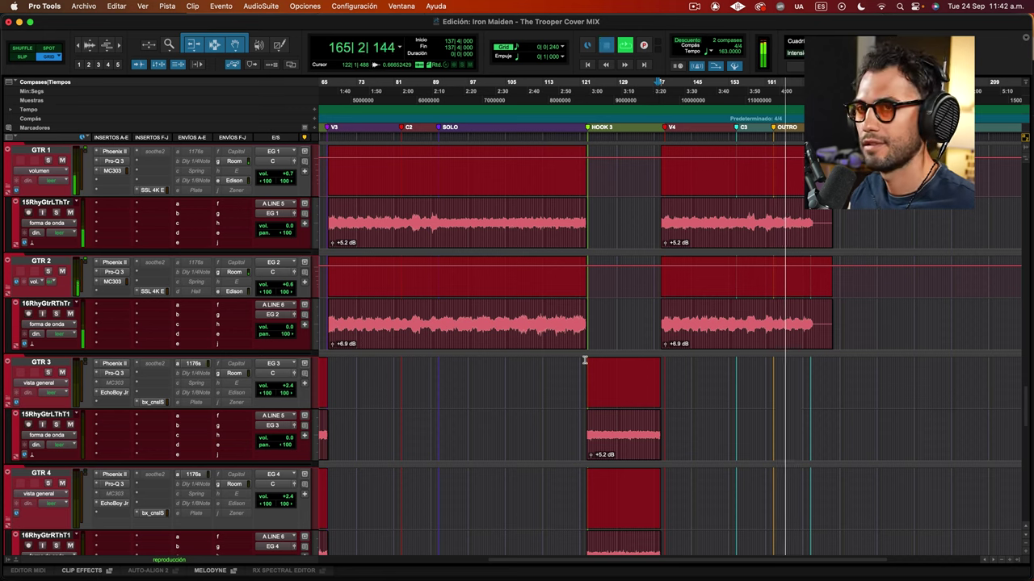
key(space)
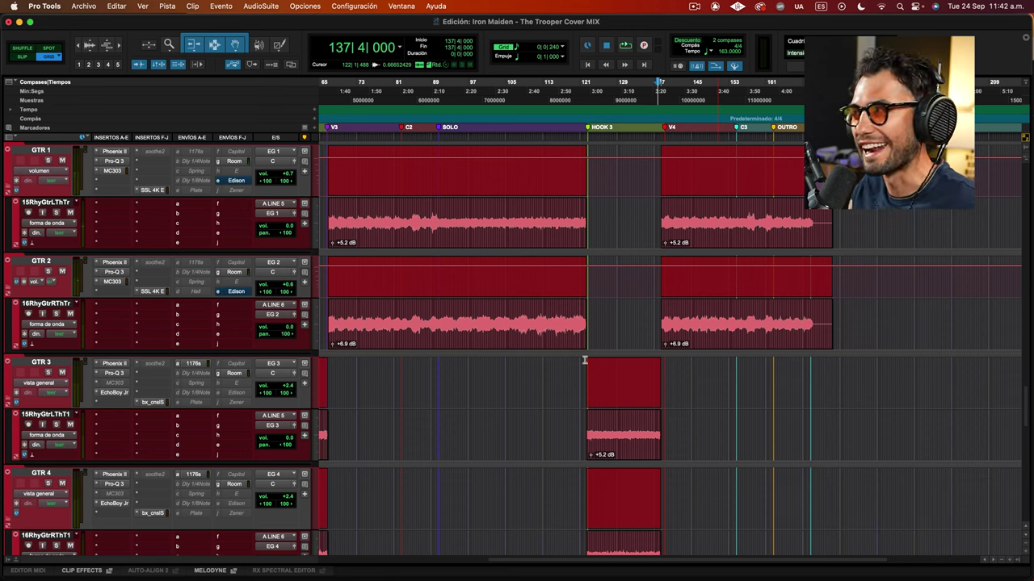
scroll(630, 315, down, 6)
scroll(579, 452, left, 5)
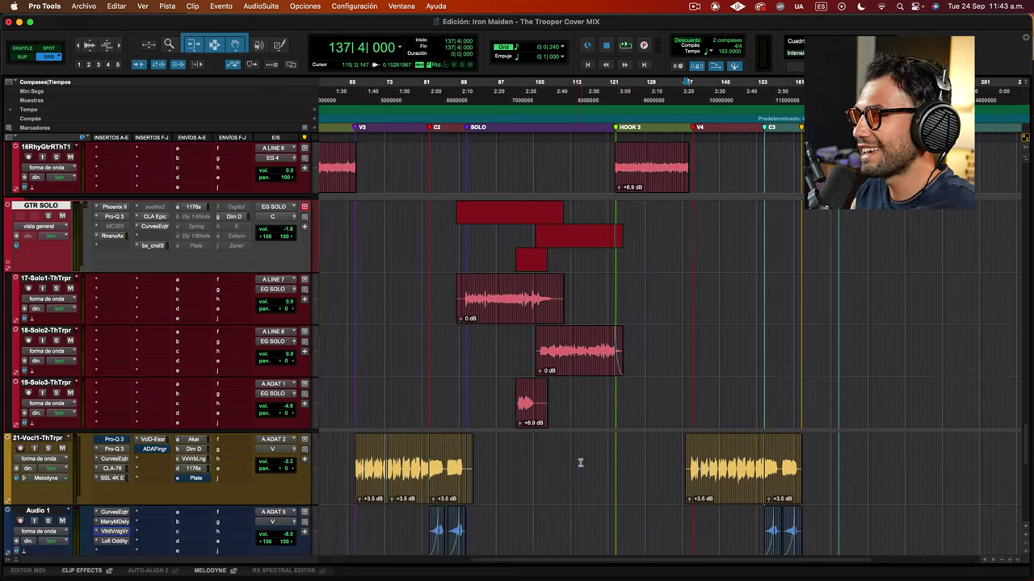
scroll(554, 367, up, 4)
scroll(554, 368, right, 1)
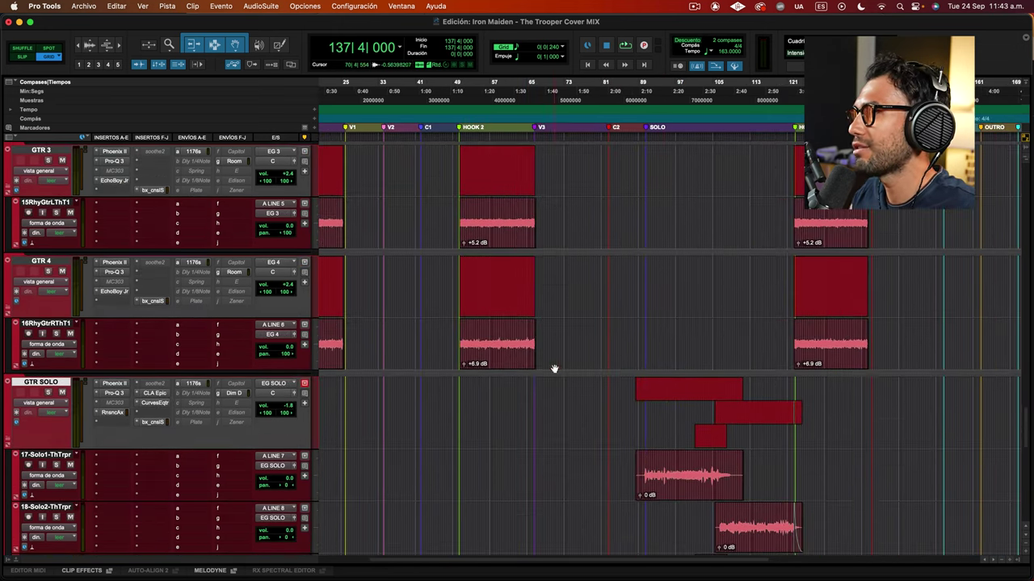
click(644, 339)
scroll(622, 337, down, 3)
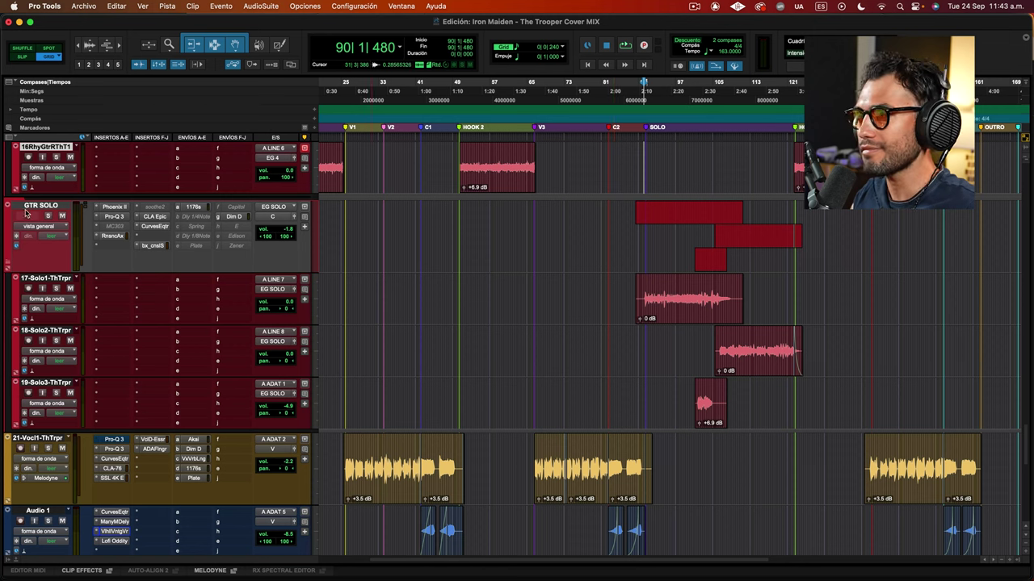
- Look through the GTR SOLO track's insert plugins: Pro-Q 3, the RnsncAx insert, CLA Epic and Curves Equator
click(115, 217)
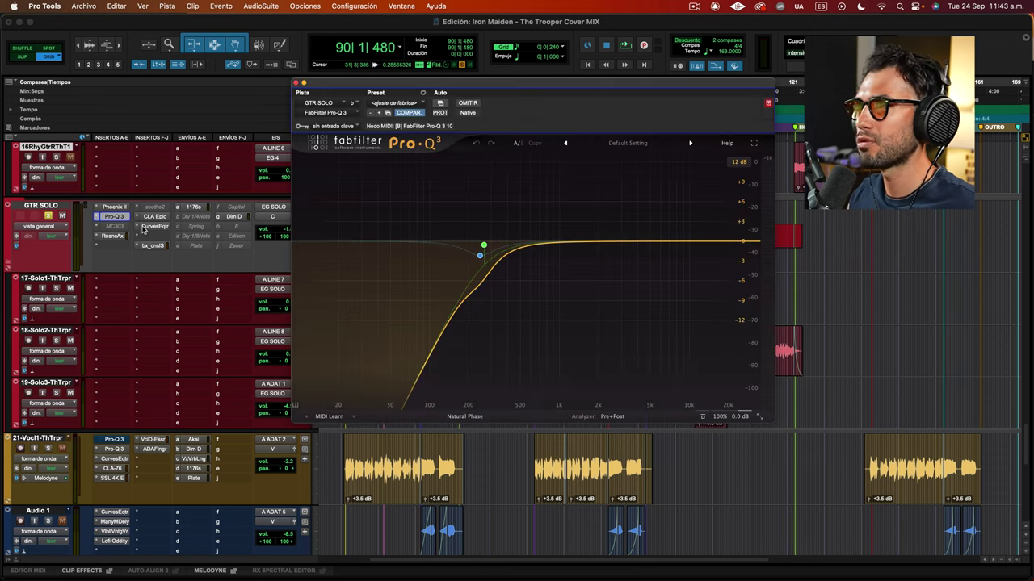
click(114, 236)
click(162, 218)
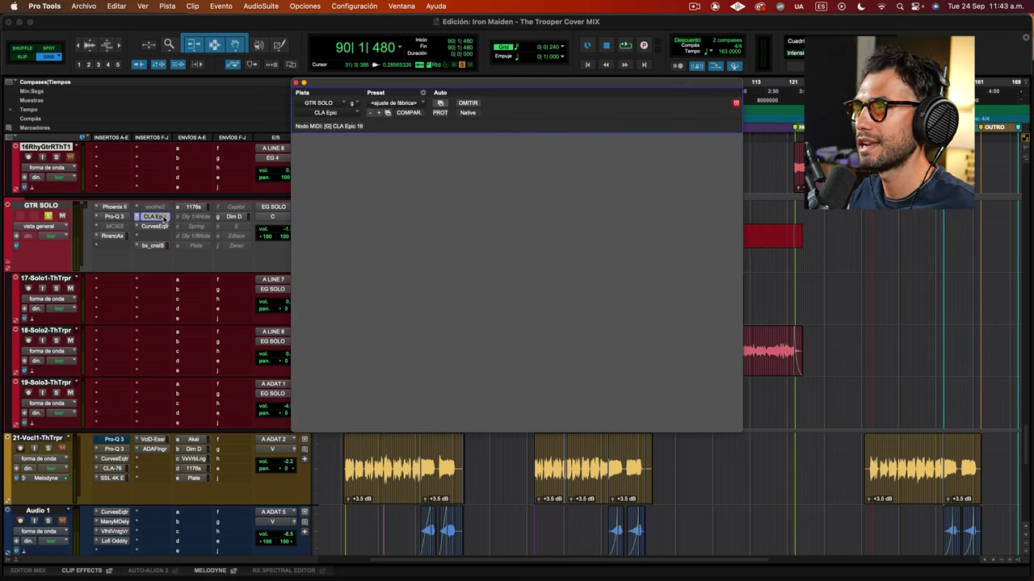
click(155, 227)
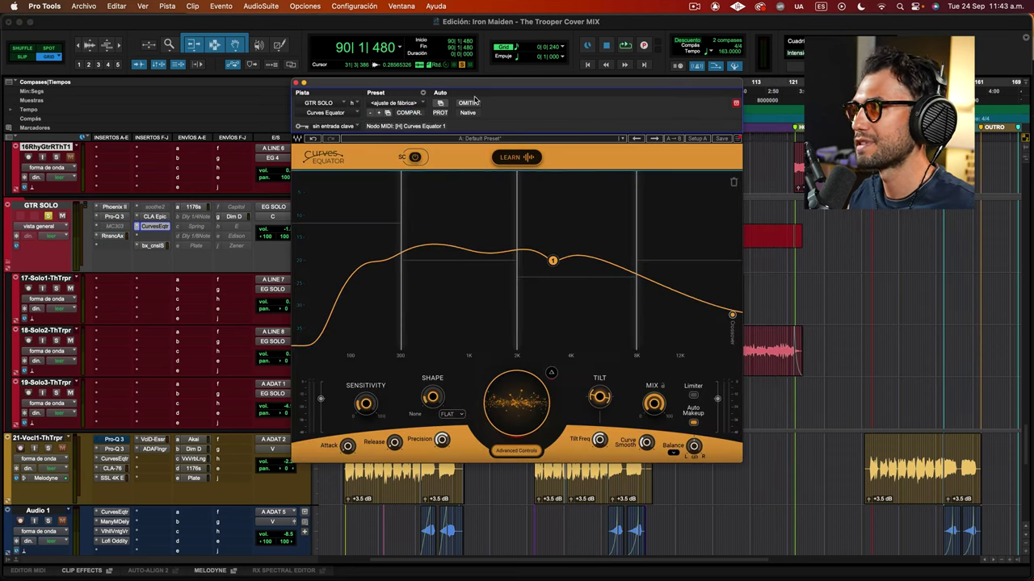
drag(512, 85, 556, 85)
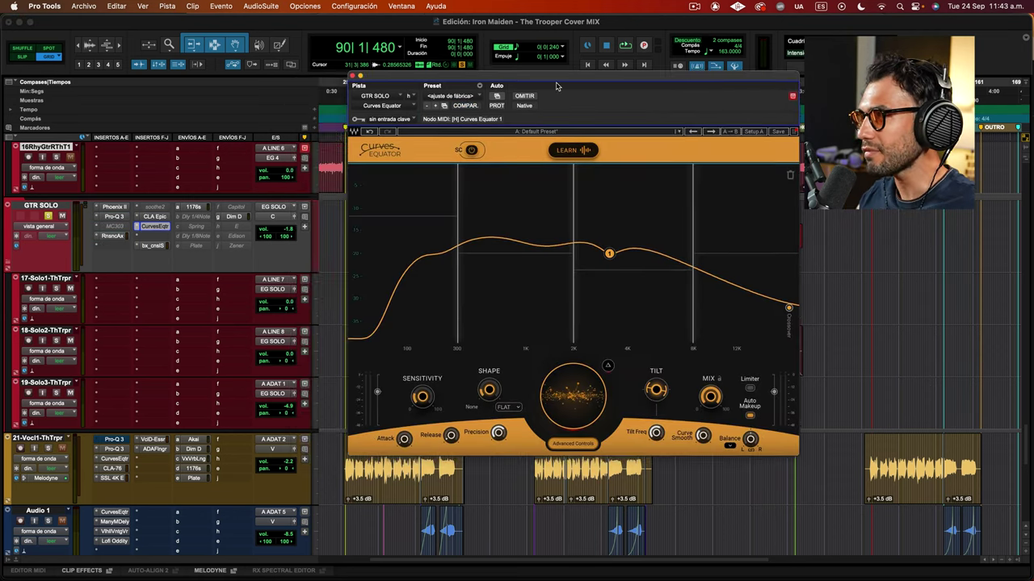
- Reset Curves Equator on the GTR SOLO track with the Full Reset factory preset, option All
click(452, 101)
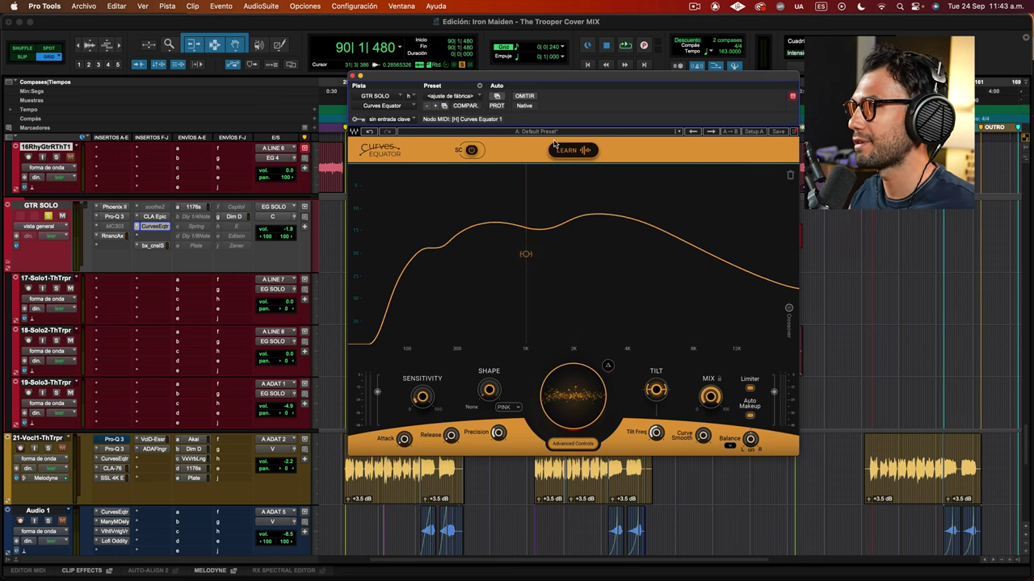
click(683, 133)
mouse_move(781, 254)
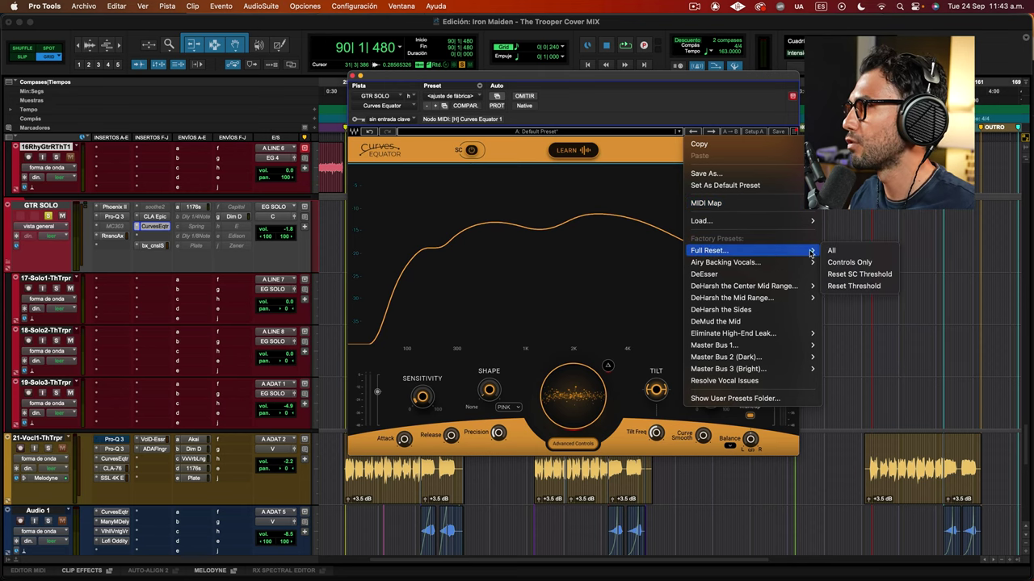
click(855, 252)
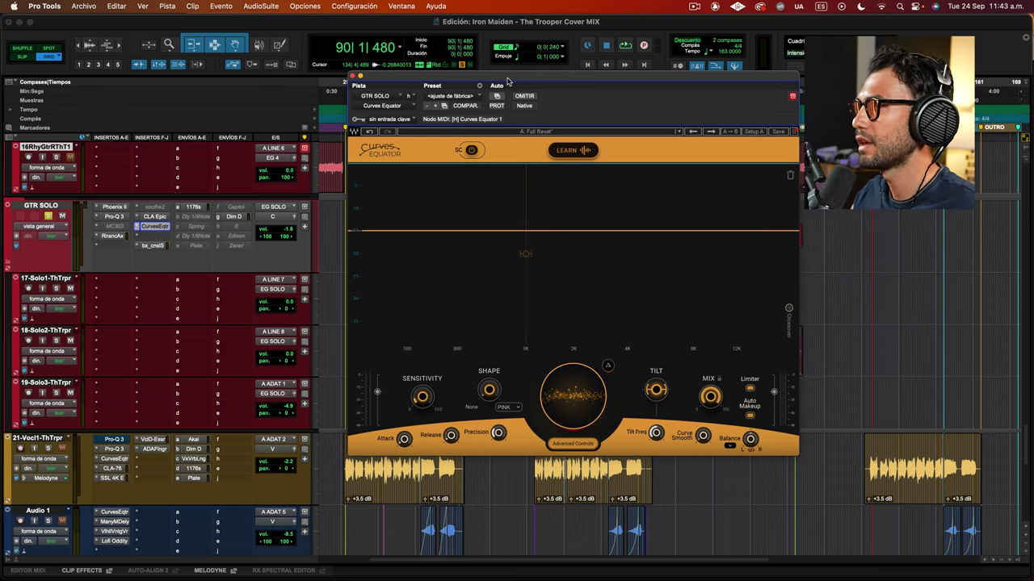
drag(507, 81, 457, 101)
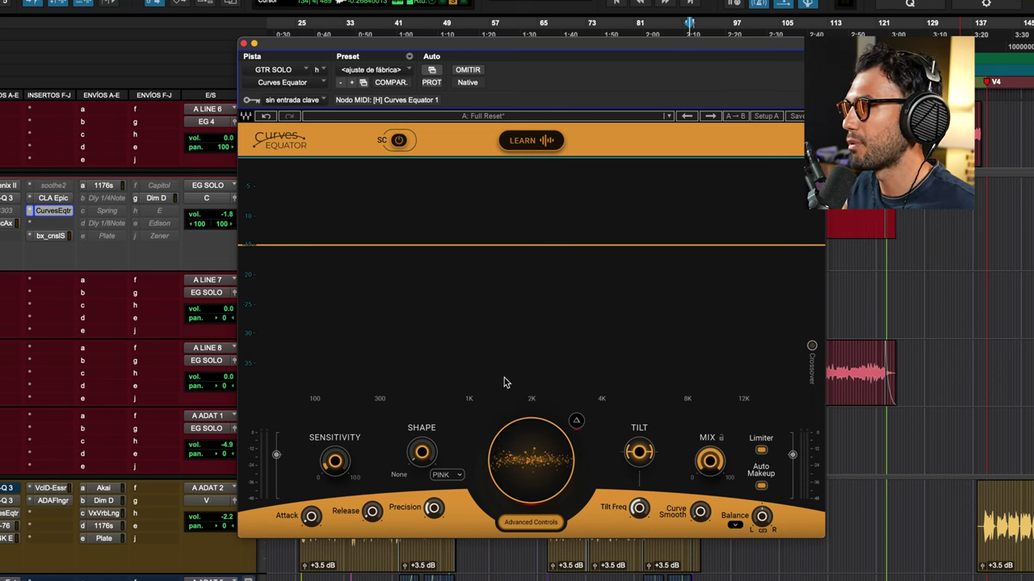
- Compare Curves Equator's simple and advanced views, leaving the advanced controls hidden
click(535, 523)
drag(553, 47, 543, 6)
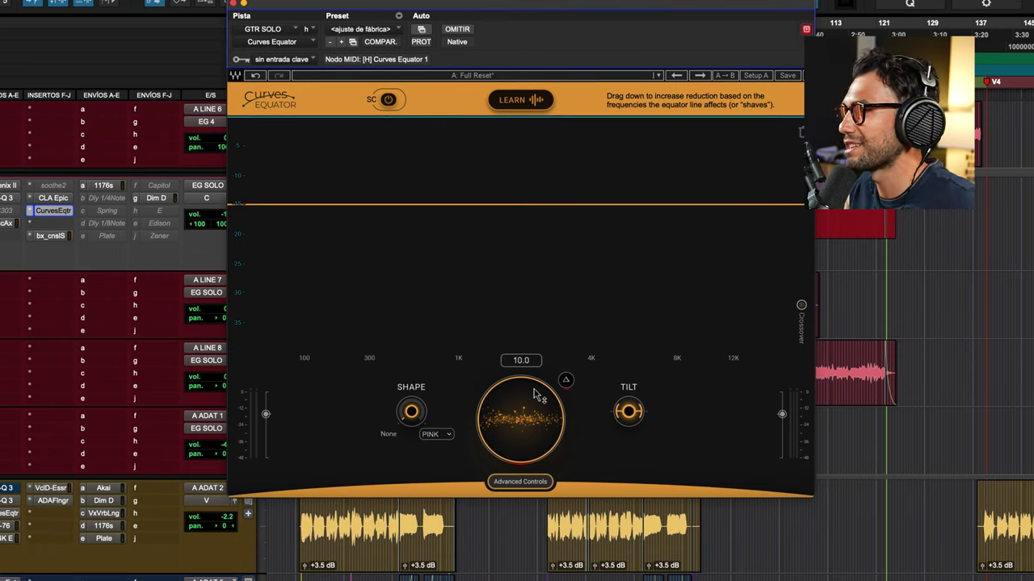
click(520, 482)
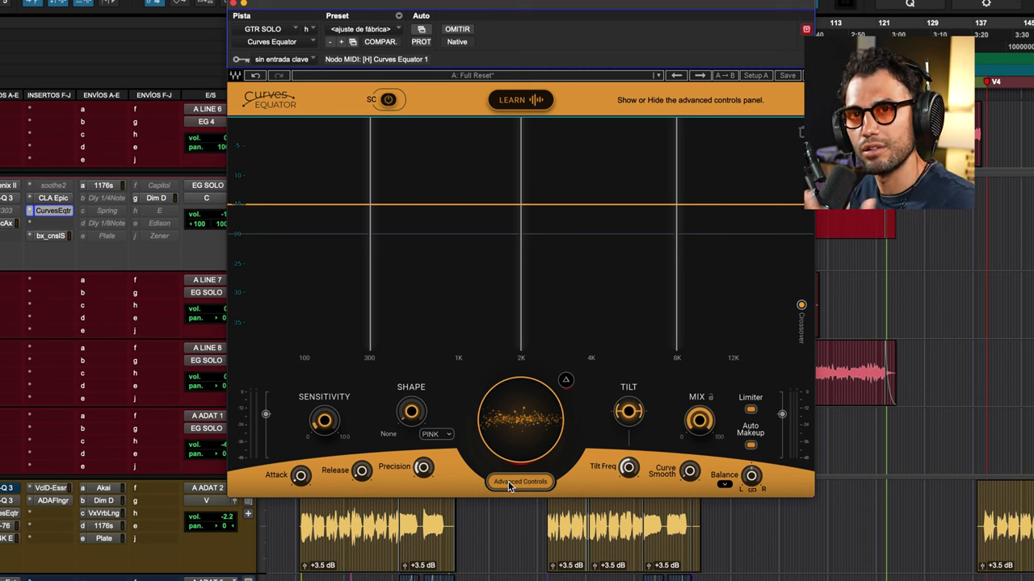
click(509, 483)
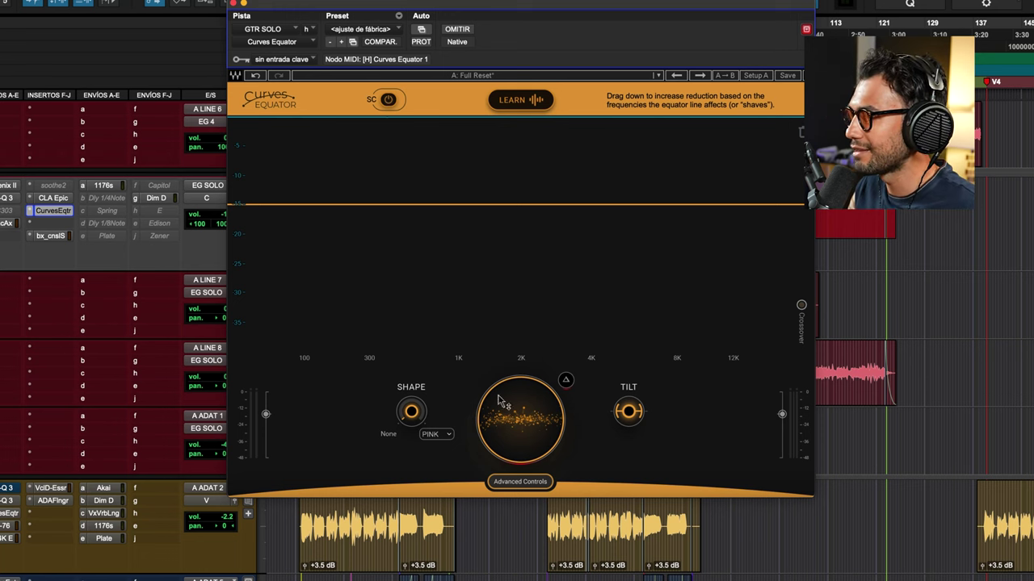
- Play the soloed guitar solo and try different amounts of reduction with Curves Equator's main control
mouse_move(521, 380)
mouse_down()
mouse_move(521, 367)
mouse_move(521, 398)
mouse_move(521, 348)
mouse_move(521, 434)
mouse_move(521, 378)
mouse_up()
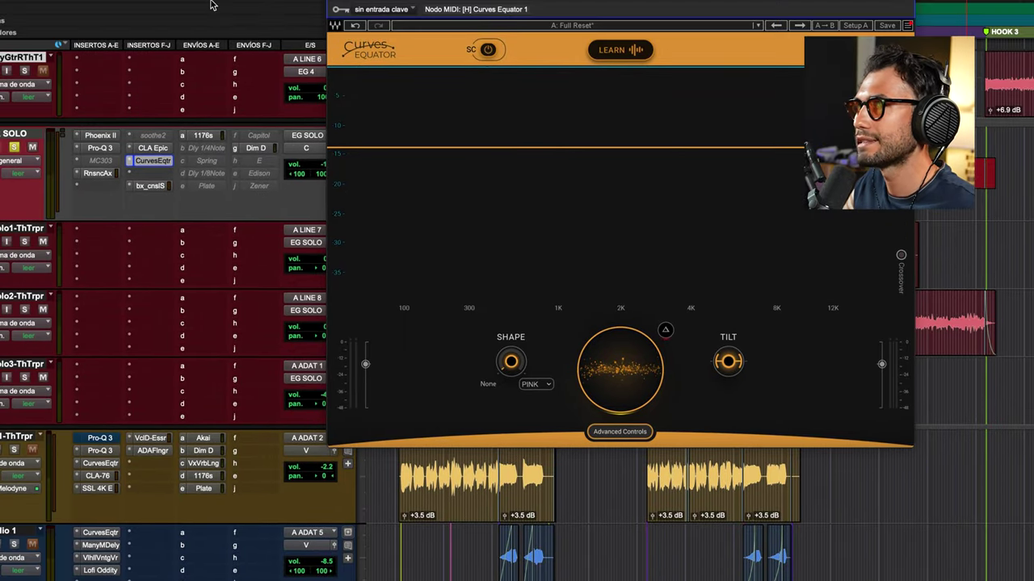
key(space)
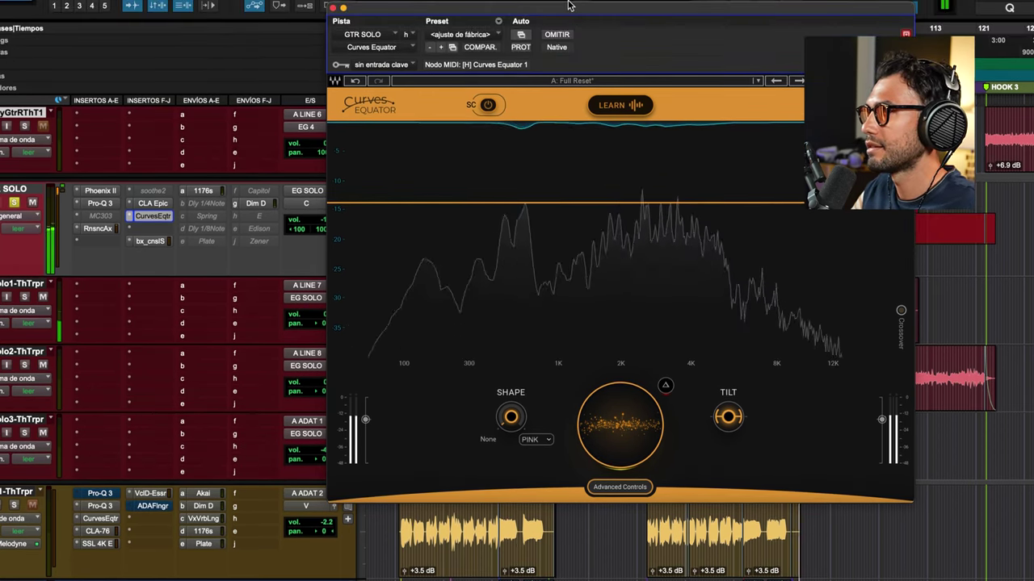
drag(554, 13, 475, 66)
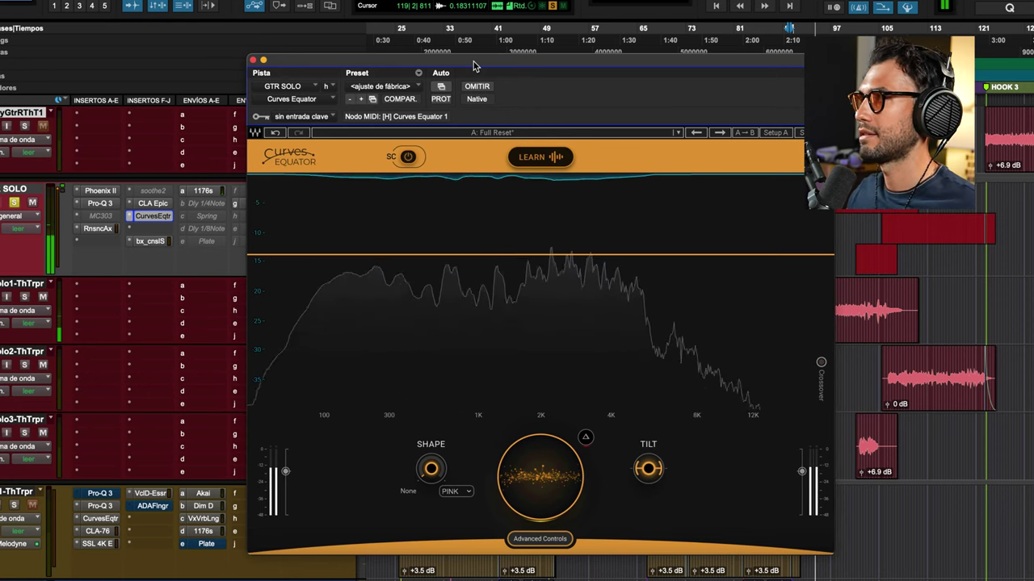
drag(541, 477, 540, 529)
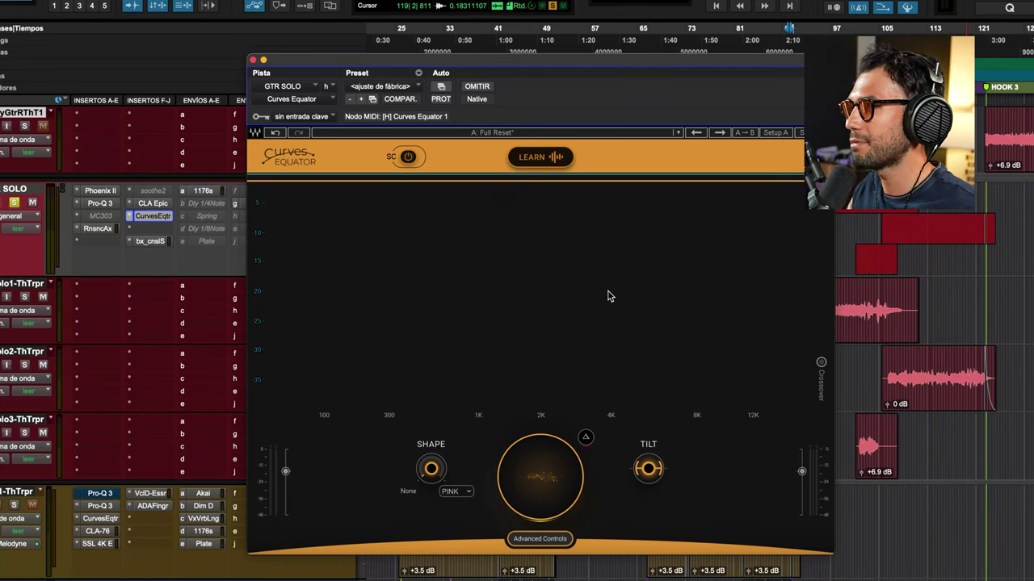
- Audition the guitar solo and lower the Curves Equator line to the bottom of the graph for heavy reduction
key(space)
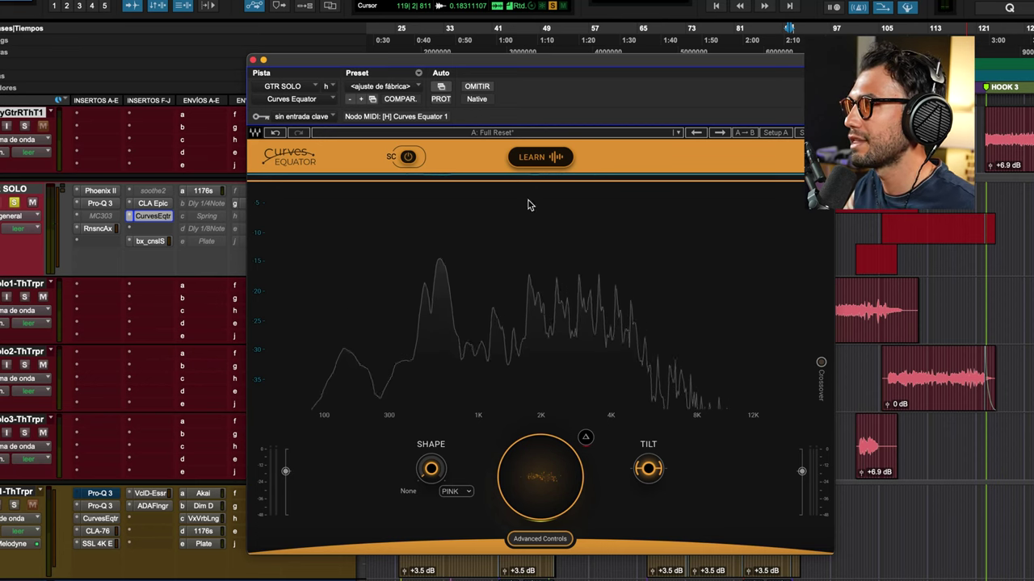
mouse_move(553, 475)
mouse_down()
mouse_move(553, 501)
mouse_move(535, 476)
mouse_up()
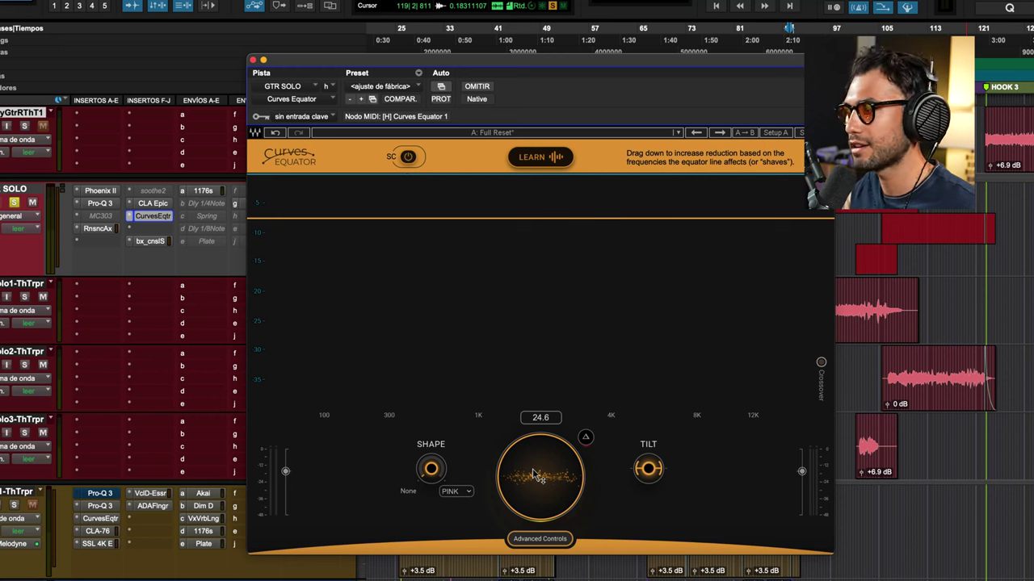
drag(548, 472, 543, 533)
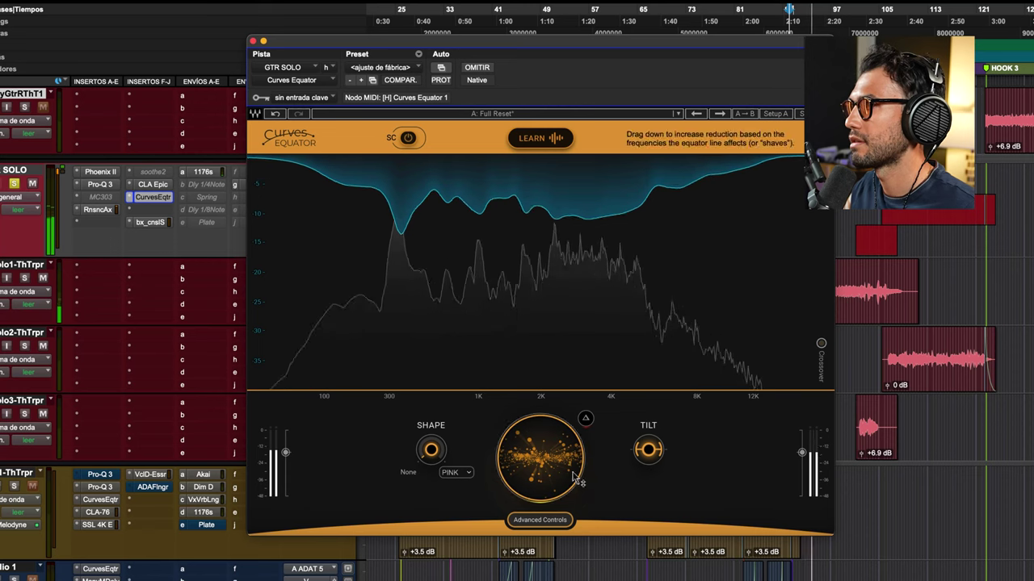
- Bypass and re-enable Curves Equator during playback to compare the guitar solo with and without processing
click(483, 69)
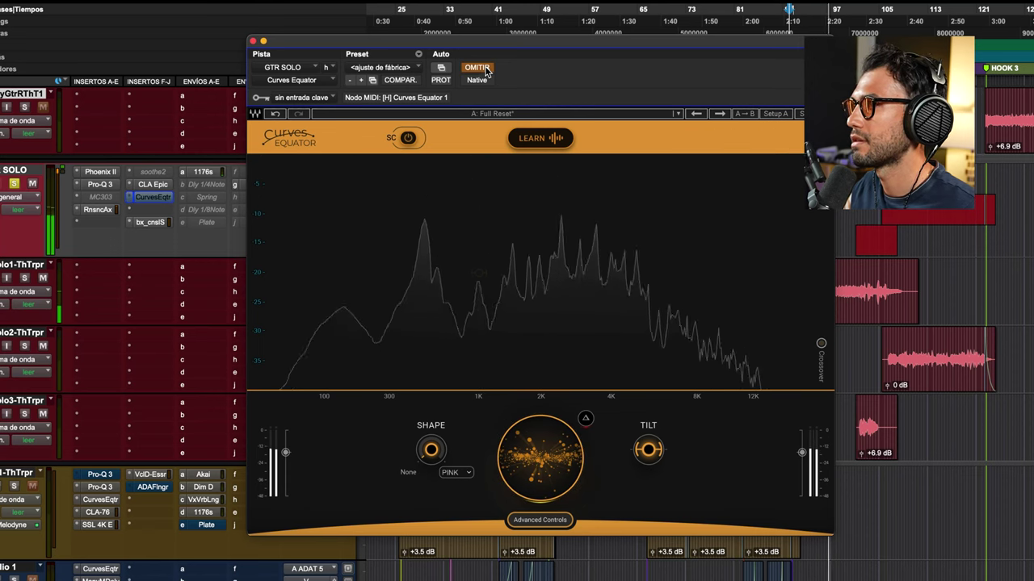
click(478, 68)
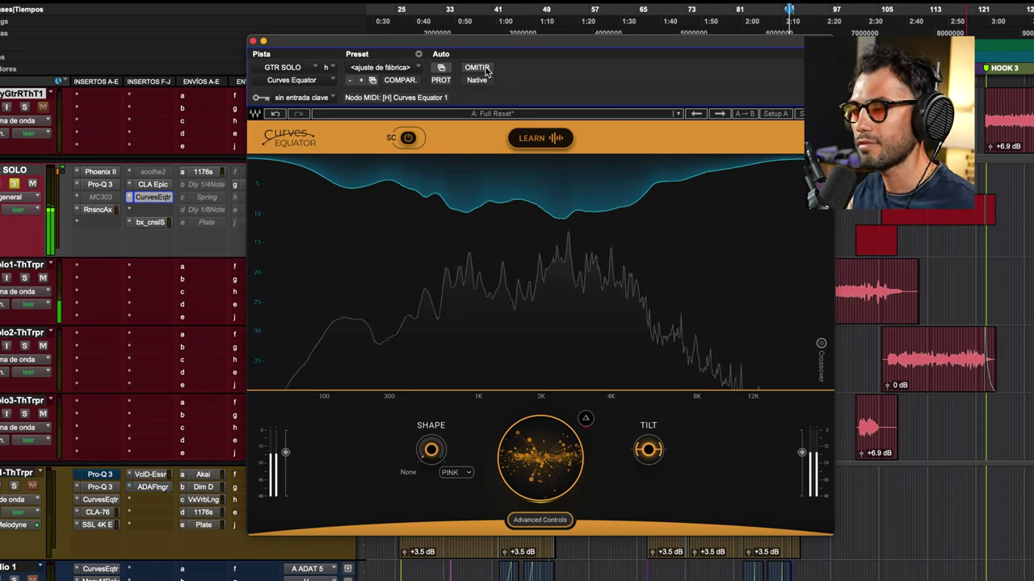
mouse_move(534, 467)
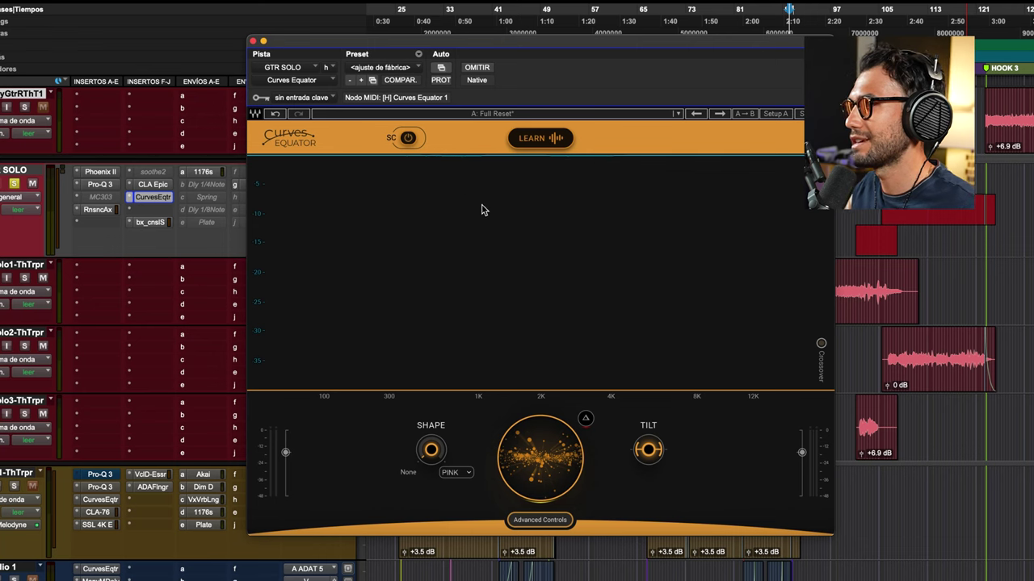
- Play the guitar solo and toggle difference listening on and off to hear what Curves Equator removes
key(space)
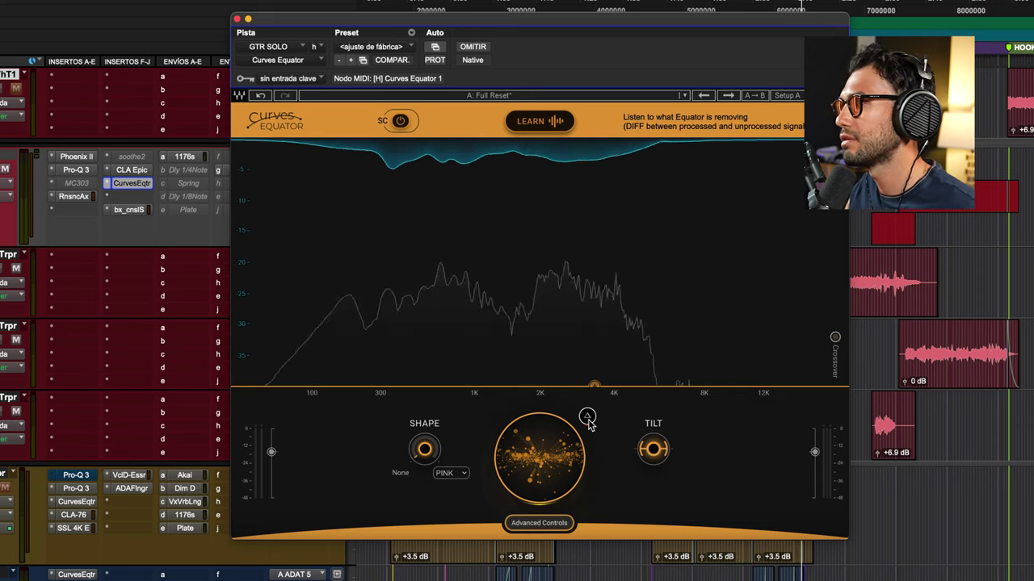
click(588, 420)
click(588, 420)
click(588, 420)
click(588, 420)
click(588, 418)
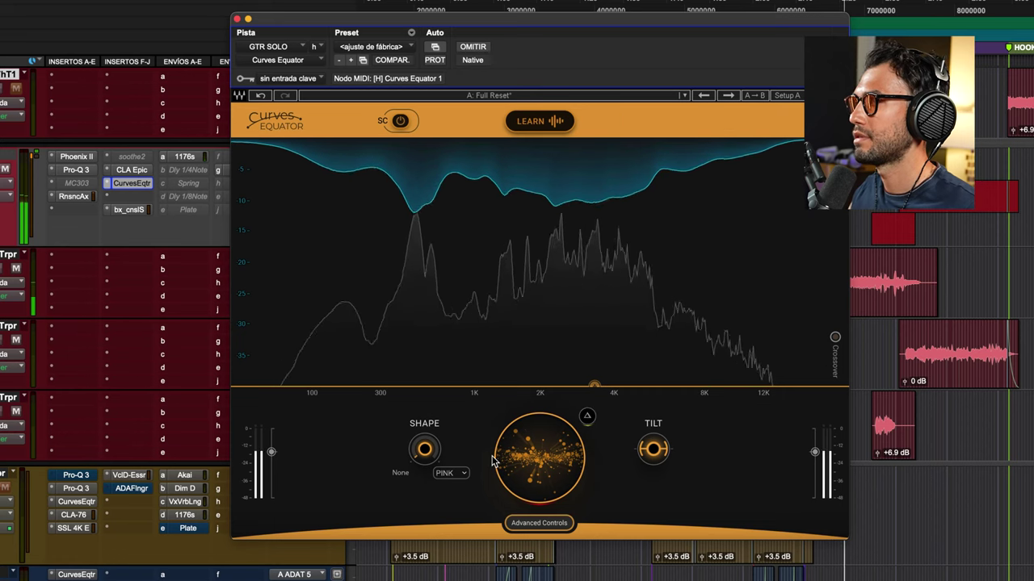
- Ease the heavy reduction by raising the Curves Equator threshold line to the middle of the graph
click(529, 463)
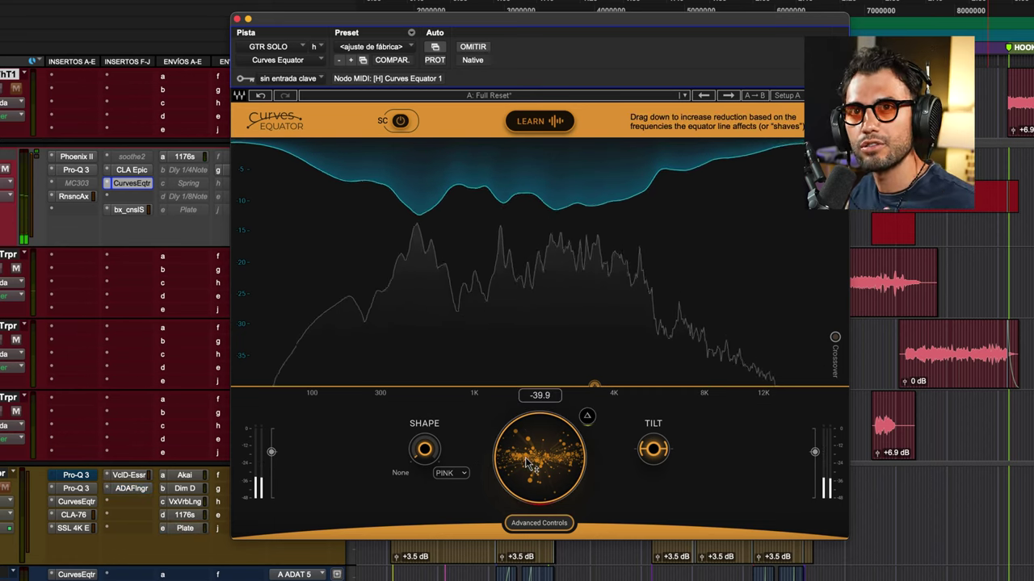
drag(529, 463, 529, 394)
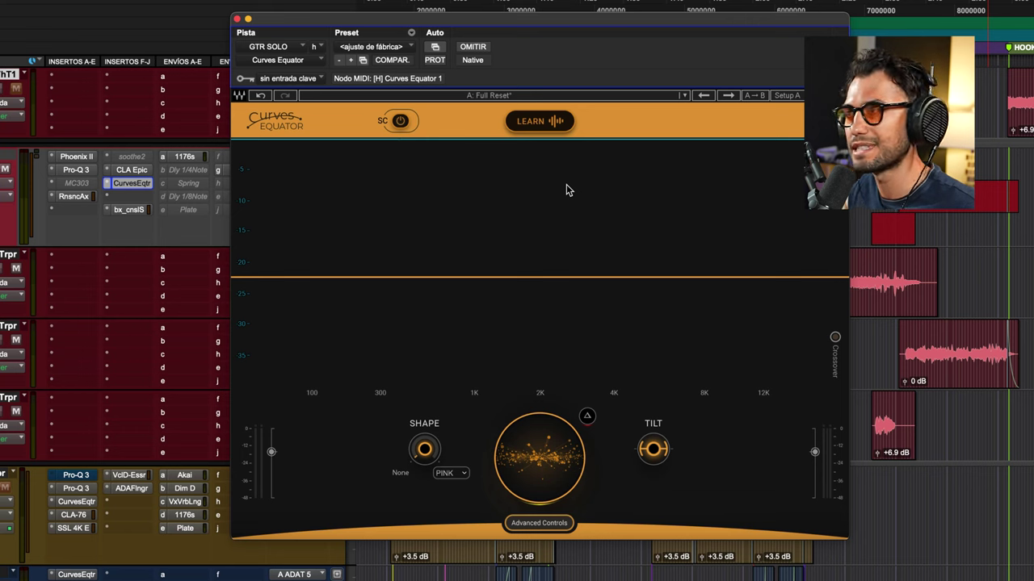
- Add two dips to the threshold curve: node 1 at 2565 Hz with -7.8 gain and node 2 at 4097 Hz with -4.8 gain
double_click(605, 277)
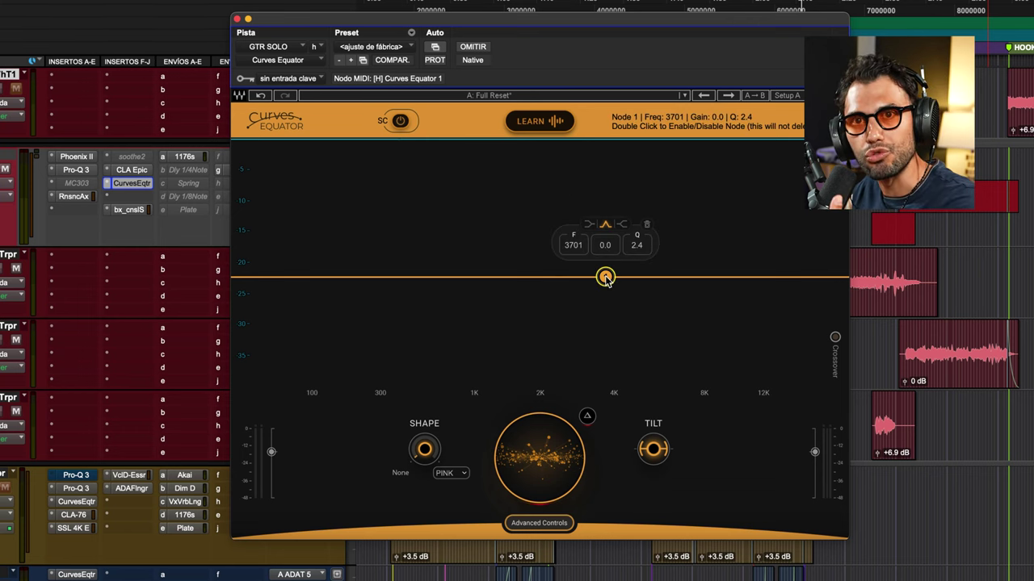
drag(606, 277, 588, 226)
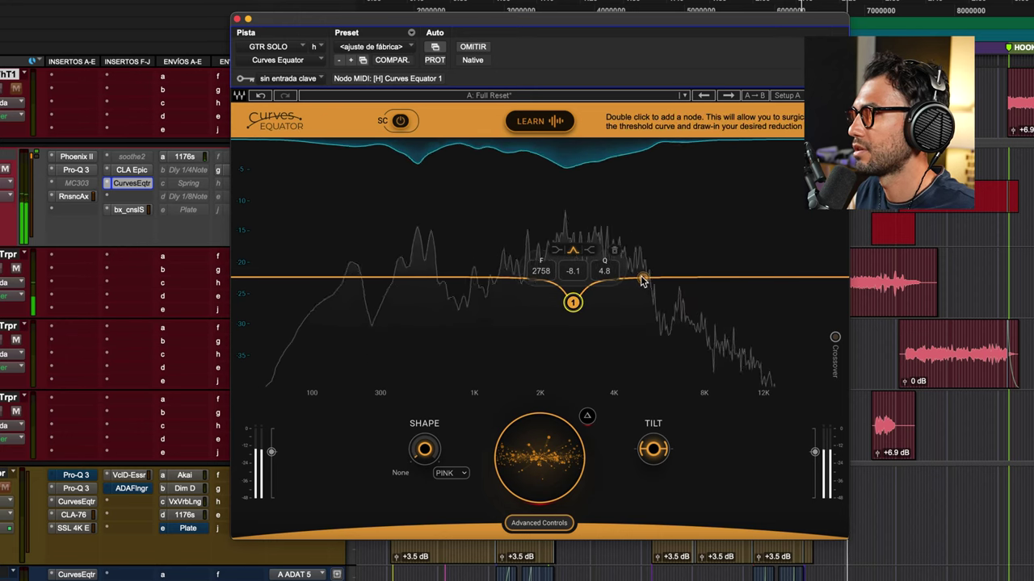
mouse_move(572, 302)
mouse_down()
mouse_move(580, 209)
mouse_move(562, 212)
mouse_move(565, 301)
mouse_up()
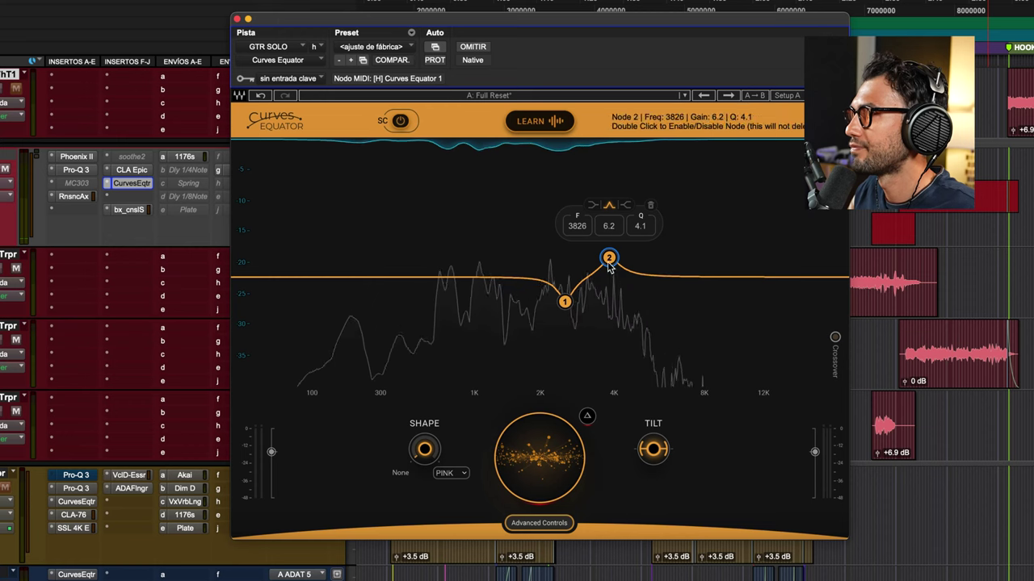
drag(609, 259, 601, 298)
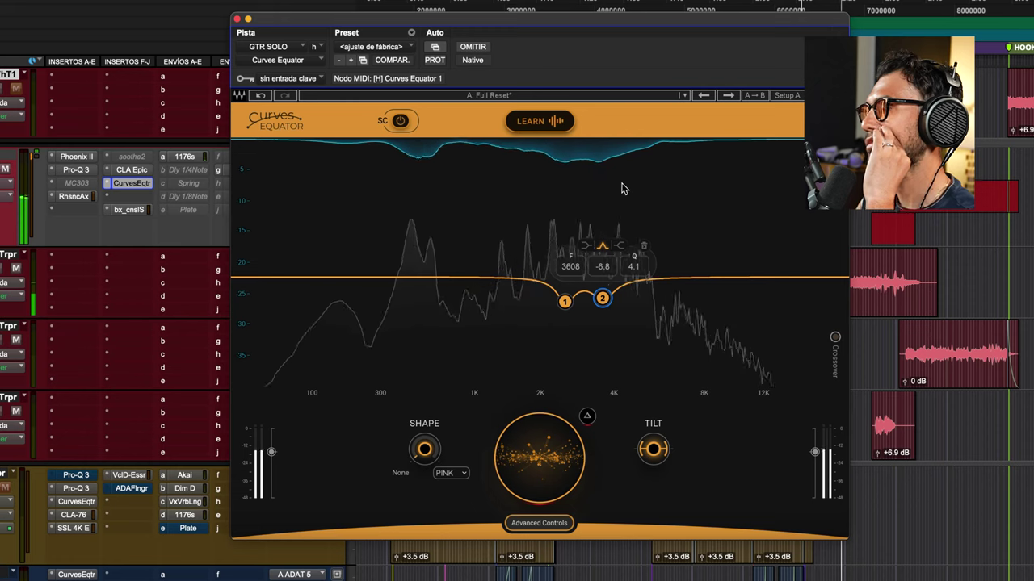
drag(602, 296, 617, 292)
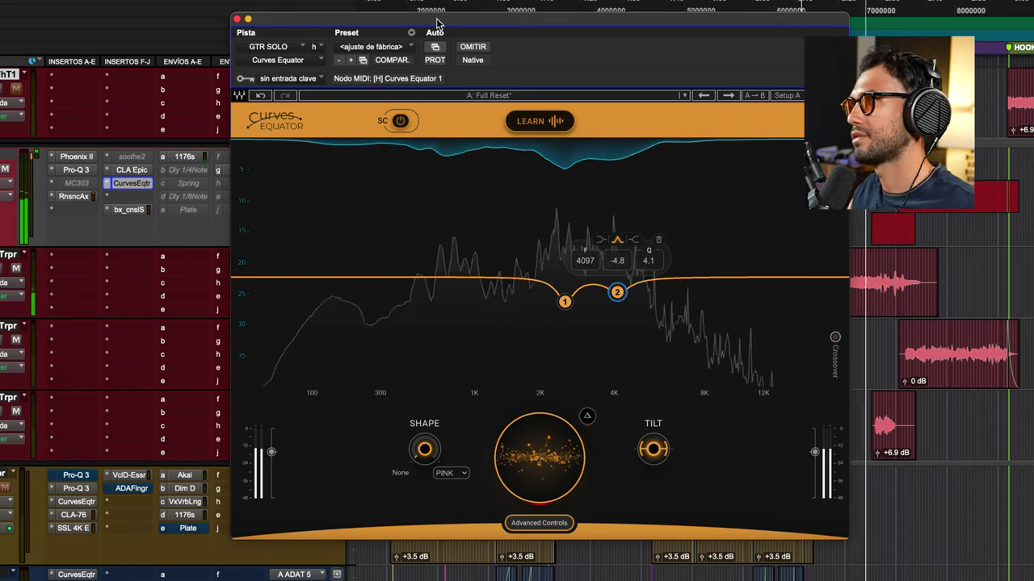
- Bypass and re-enable Curves Equator to compare the guitar solo with and without the two-node curve
click(474, 47)
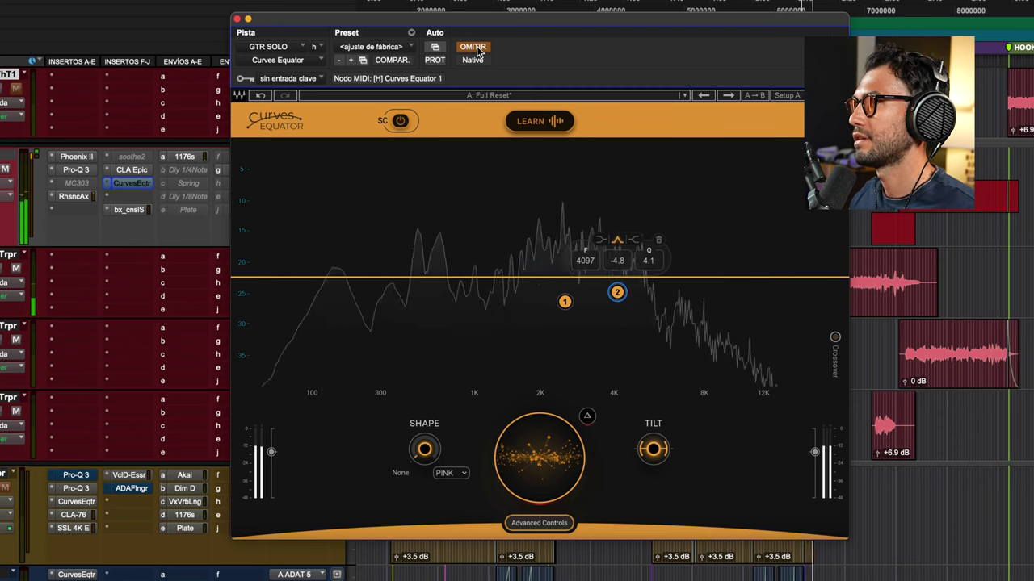
click(477, 49)
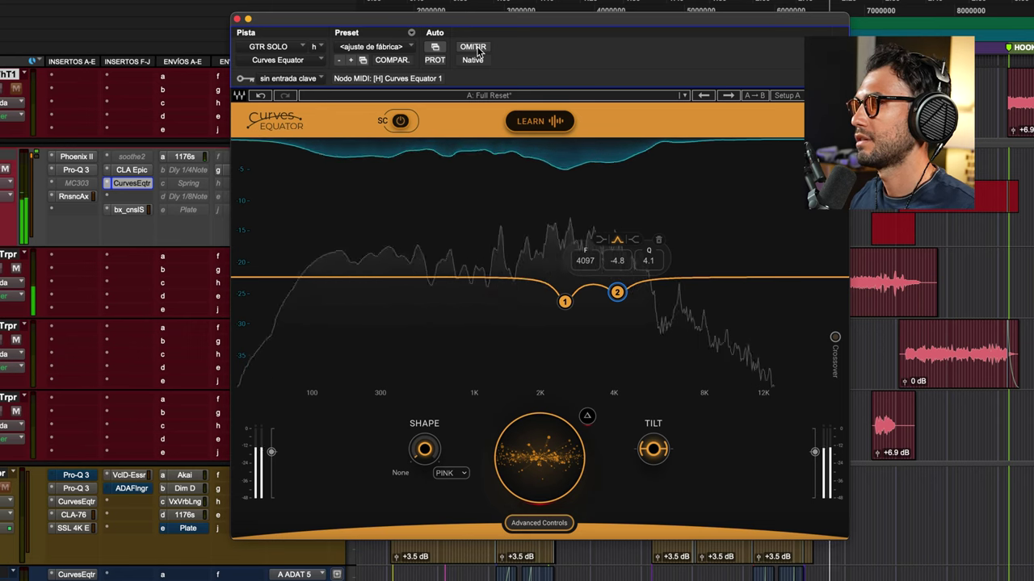
click(476, 49)
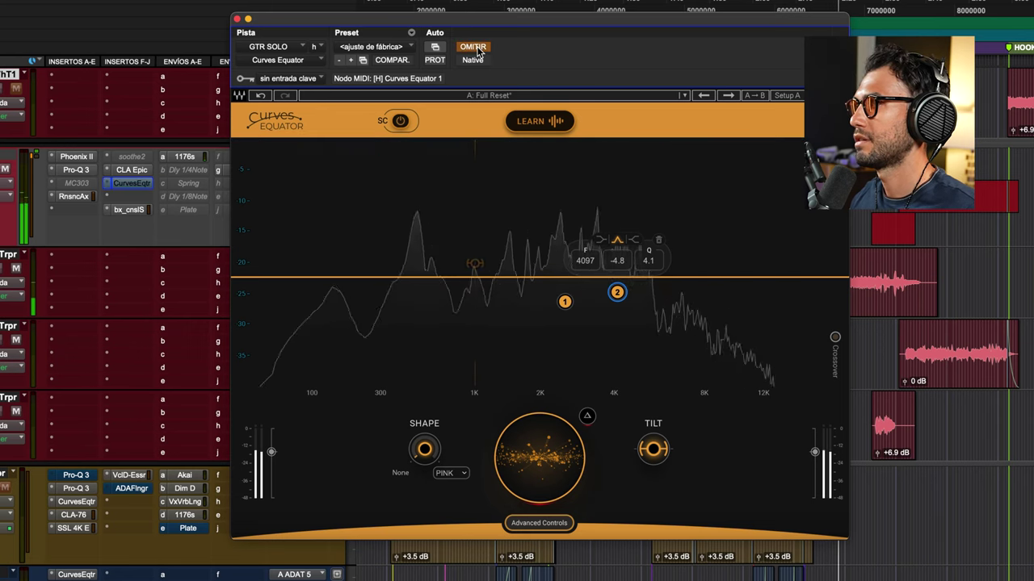
click(476, 49)
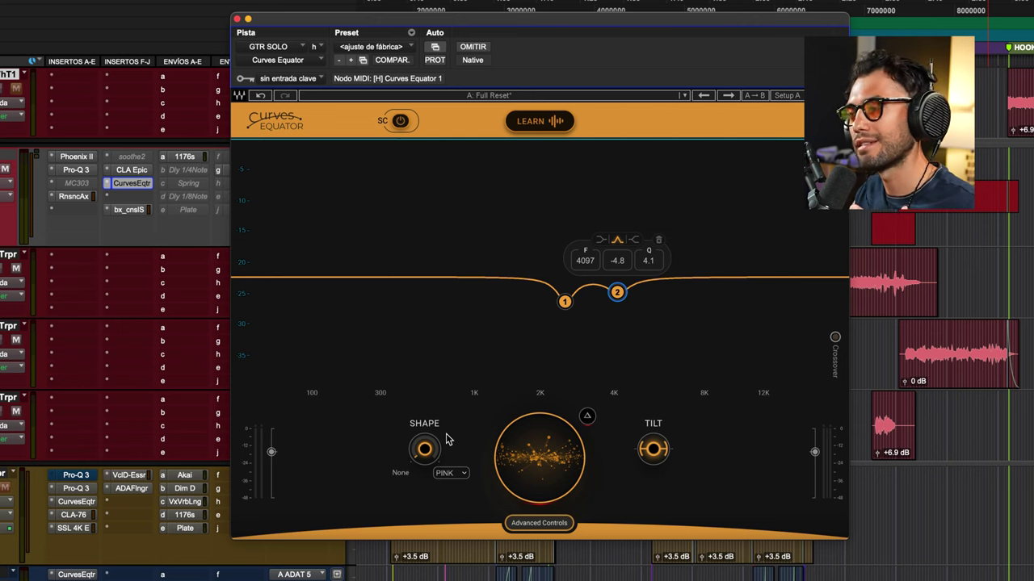
- Set the threshold shape curve to FLAT and raise the threshold line slightly while the guitar solo plays
click(447, 475)
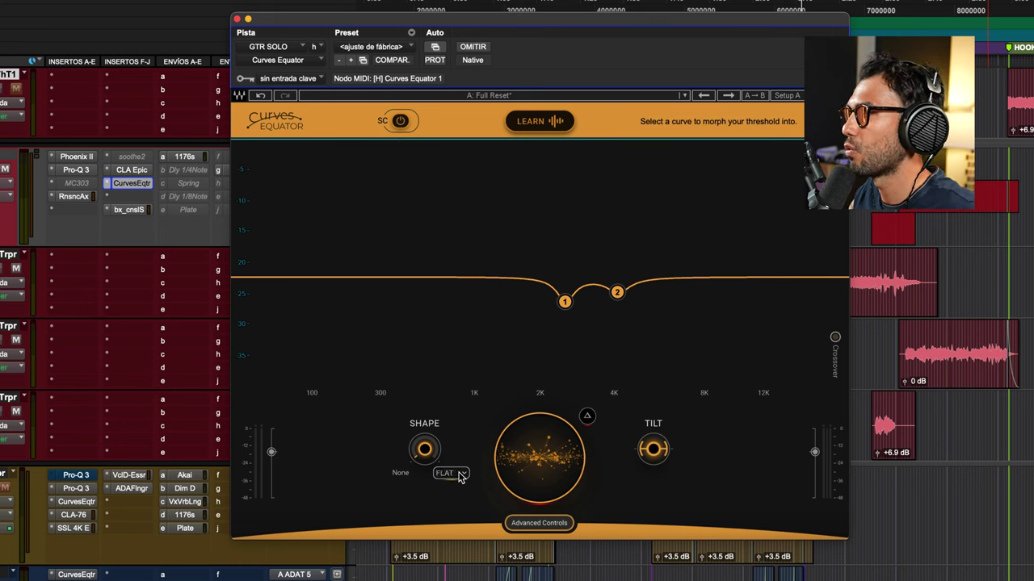
key(space)
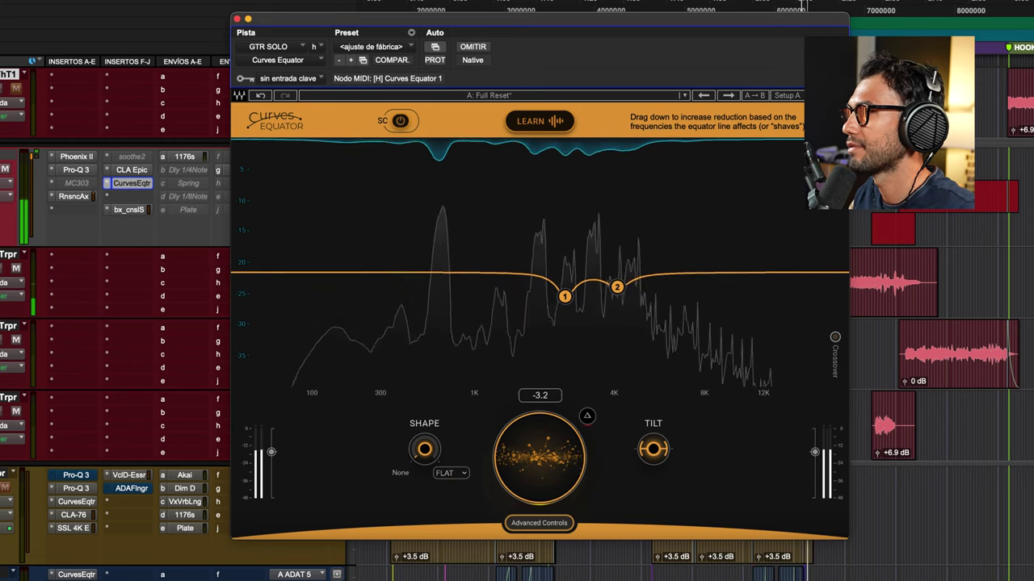
click(447, 474)
click(447, 475)
- Increase the Shape amount and audition the PINK curve against FLAT, leaving FLAT selected
mouse_move(424, 449)
mouse_down()
mouse_move(424, 428)
mouse_move(426, 457)
mouse_up()
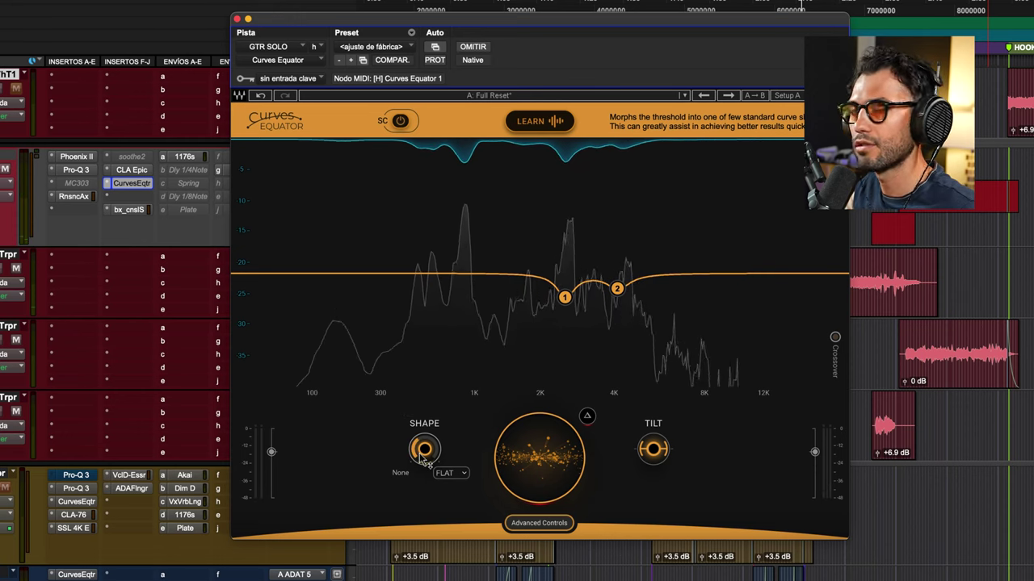
drag(424, 449, 449, 479)
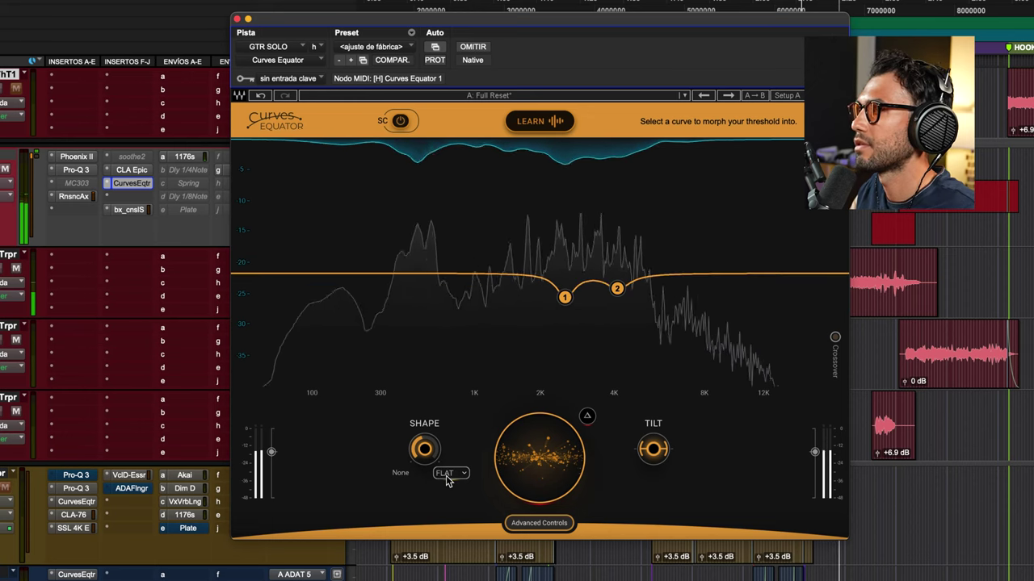
click(451, 473)
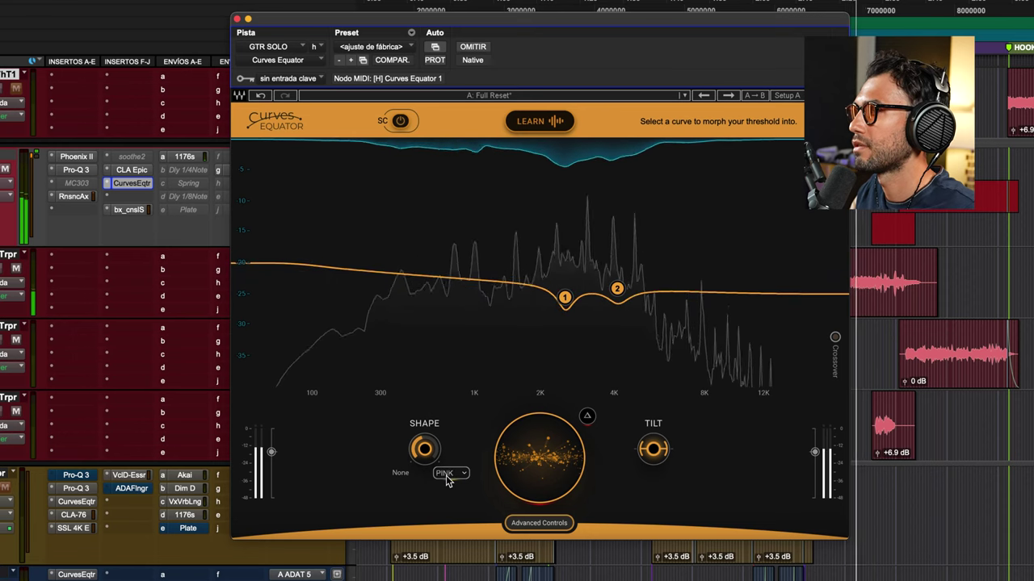
click(449, 475)
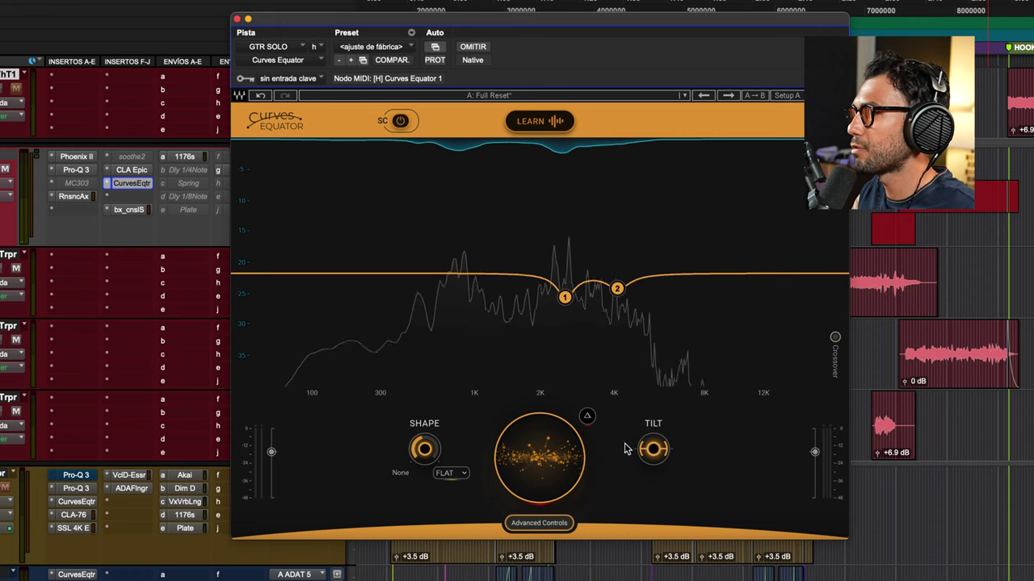
- Try a Tilt of 6.3 on the threshold curve and return it to neutral during playback
drag(652, 449, 652, 422)
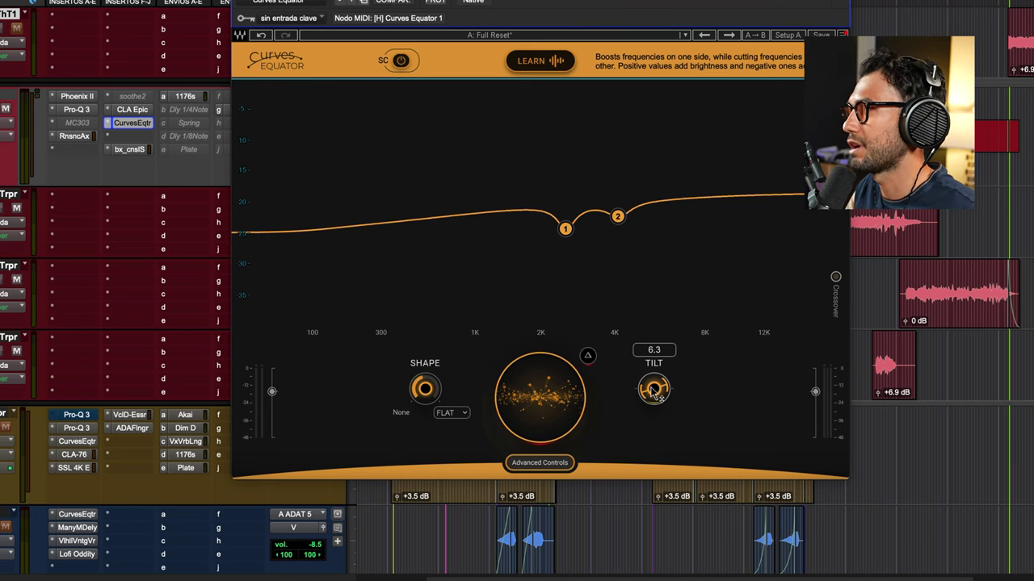
key(space)
mouse_move(652, 391)
mouse_down()
mouse_move(653, 442)
mouse_move(652, 410)
mouse_up()
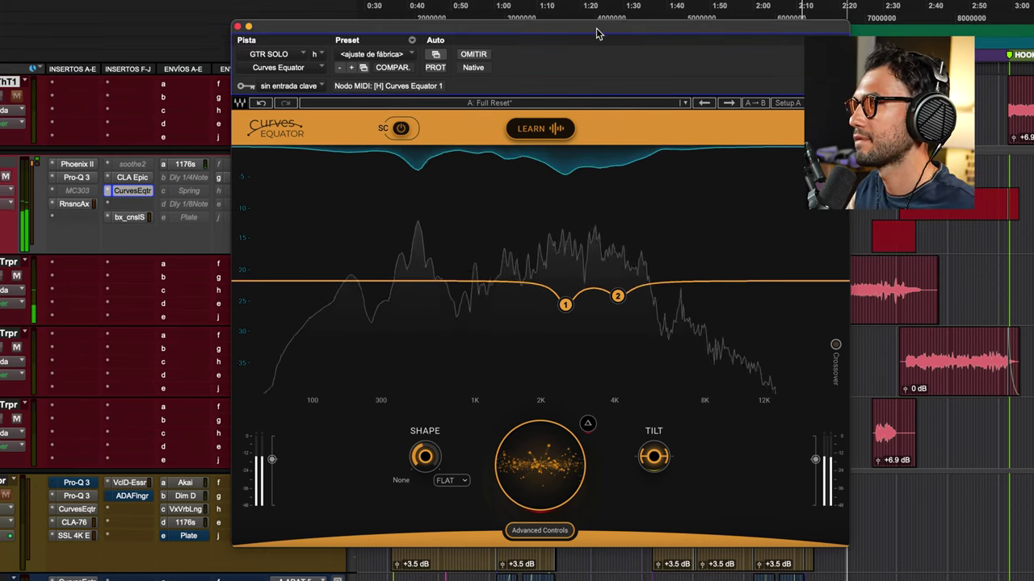
- Compare the guitar solo with Curves Equator bypassed and active, and raise the threshold line slightly for gentler reduction
drag(595, 29, 575, 30)
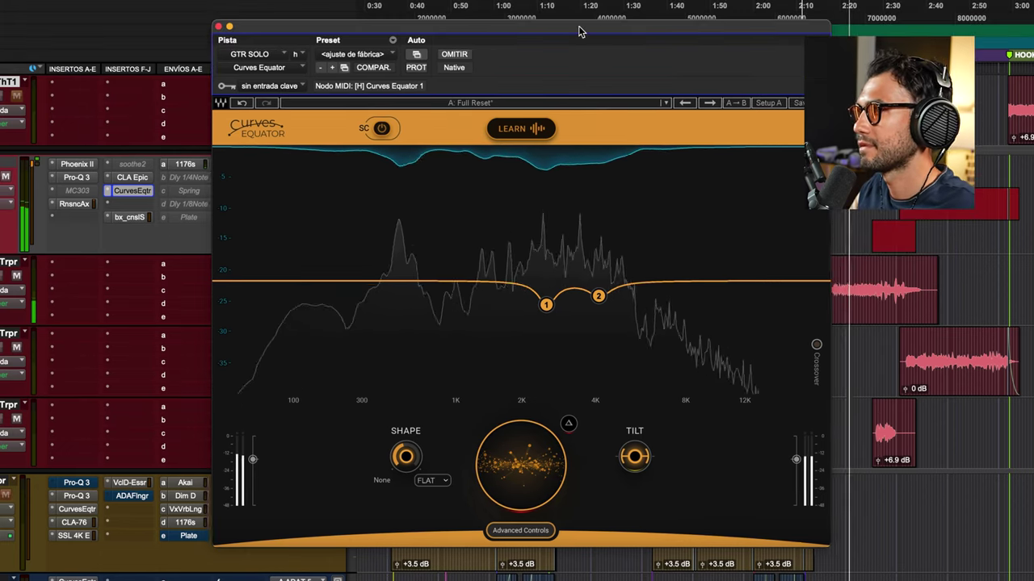
click(457, 54)
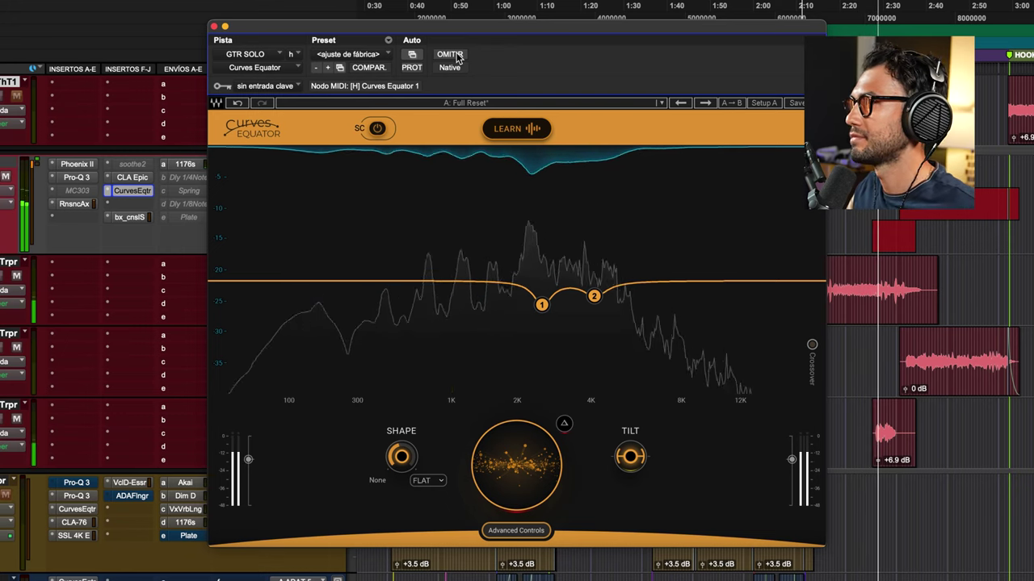
mouse_move(517, 448)
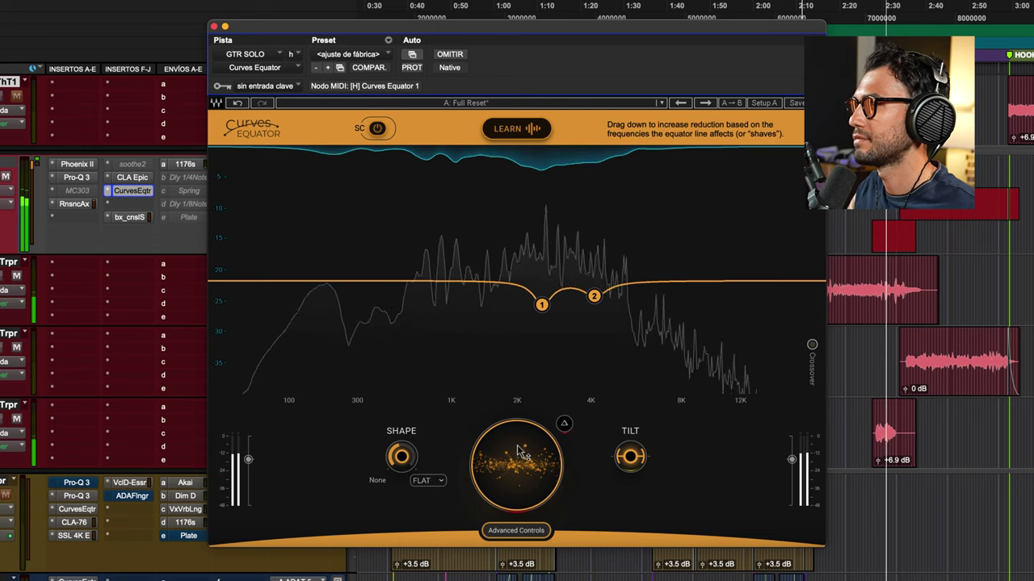
drag(517, 448, 517, 428)
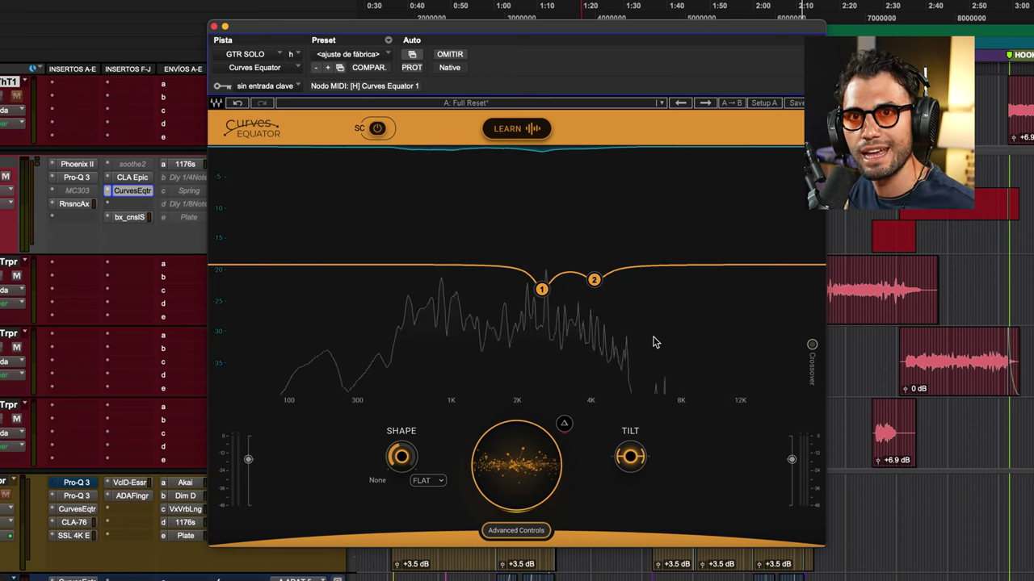
- Fine-tune the main reduction control during playback, trying 8.5 before settling the threshold line slightly lower
mouse_move(517, 464)
mouse_move(517, 464)
mouse_down()
mouse_move(529, 426)
mouse_move(522, 458)
mouse_up()
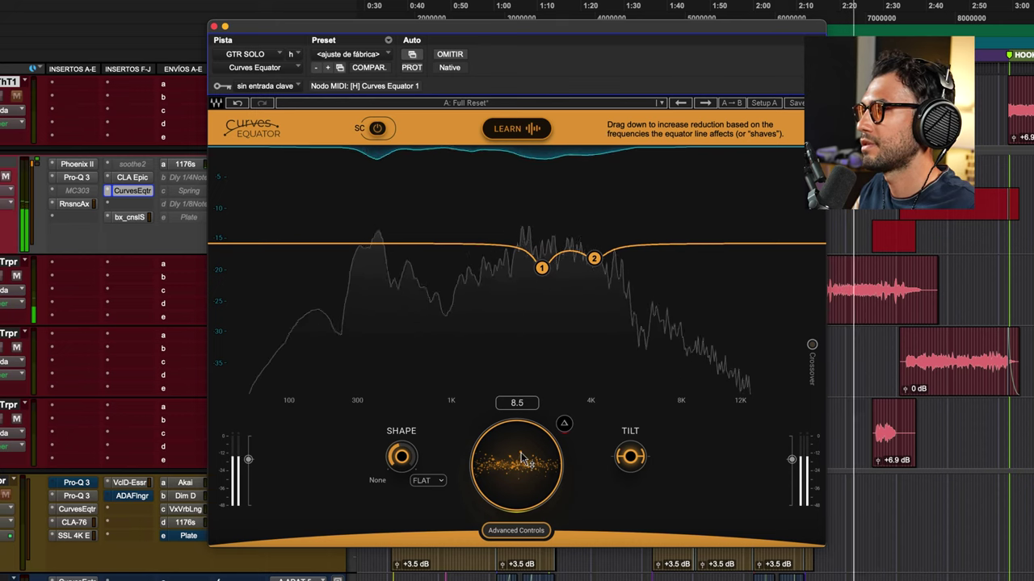
drag(523, 458, 529, 427)
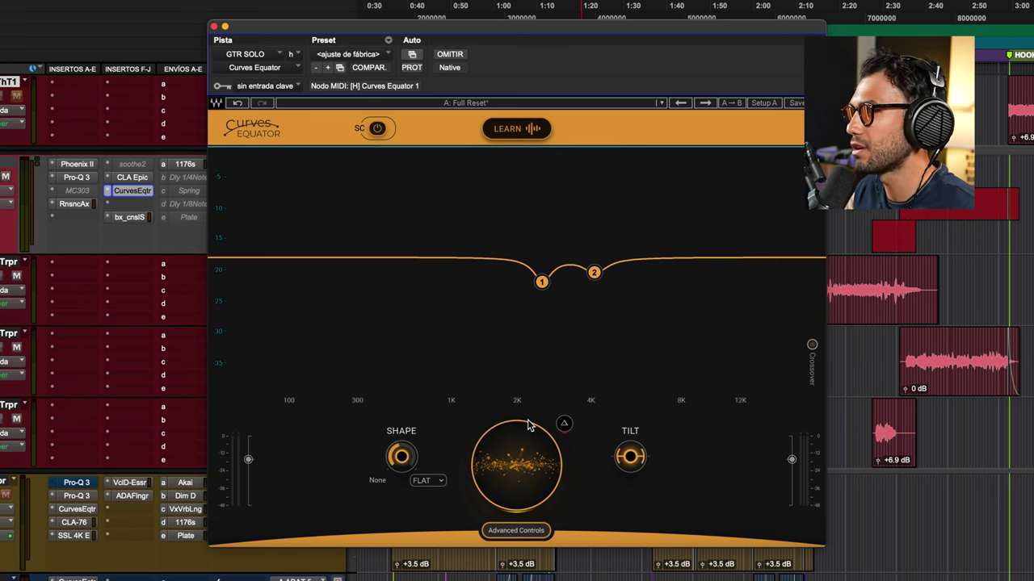
- Enable the crossover bands on the Curves Equator graph, leaving the advanced controls hidden
click(517, 531)
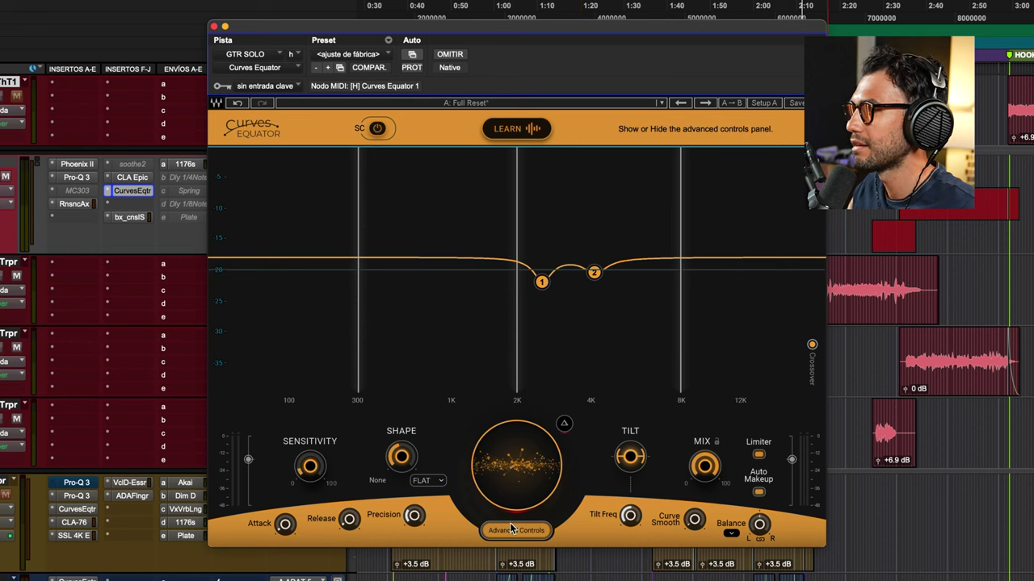
click(812, 345)
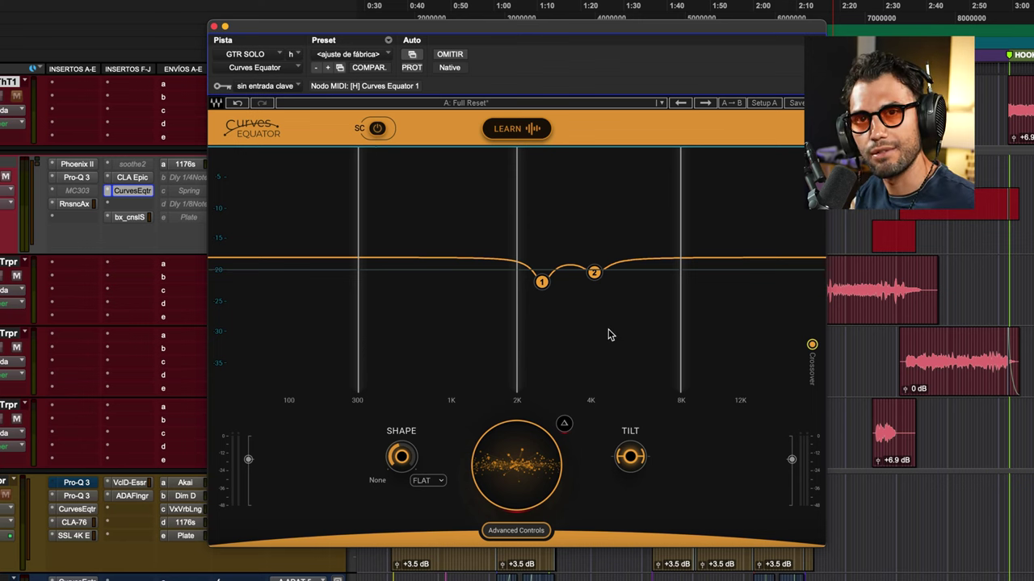
click(813, 345)
click(811, 348)
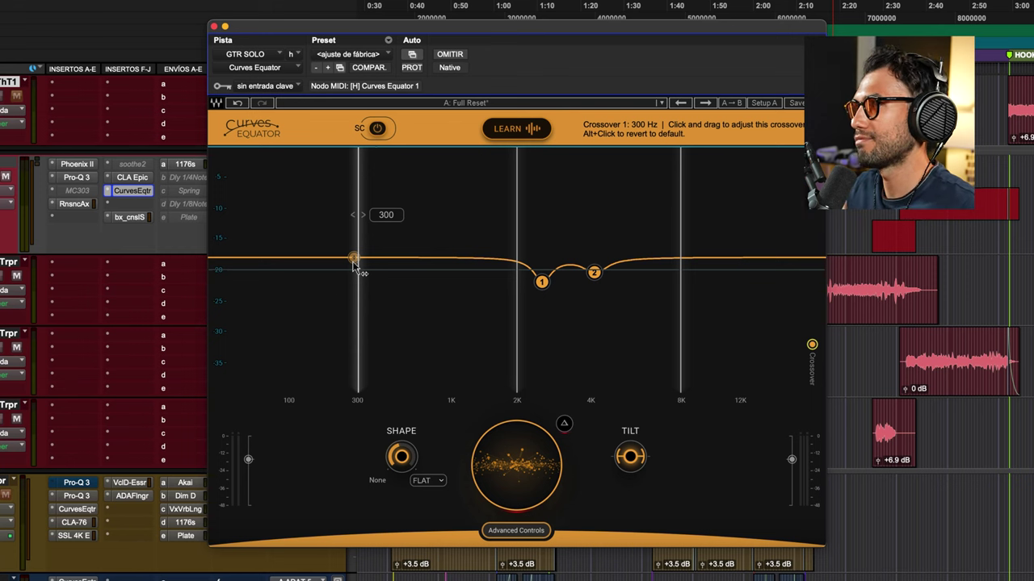
- Move crossover 1 to 330 Hz and lower crossover 2 to below 2 kHz while the guitar solo plays
mouse_move(358, 277)
mouse_down()
mouse_move(346, 277)
mouse_move(371, 277)
mouse_move(348, 277)
mouse_move(364, 266)
mouse_up()
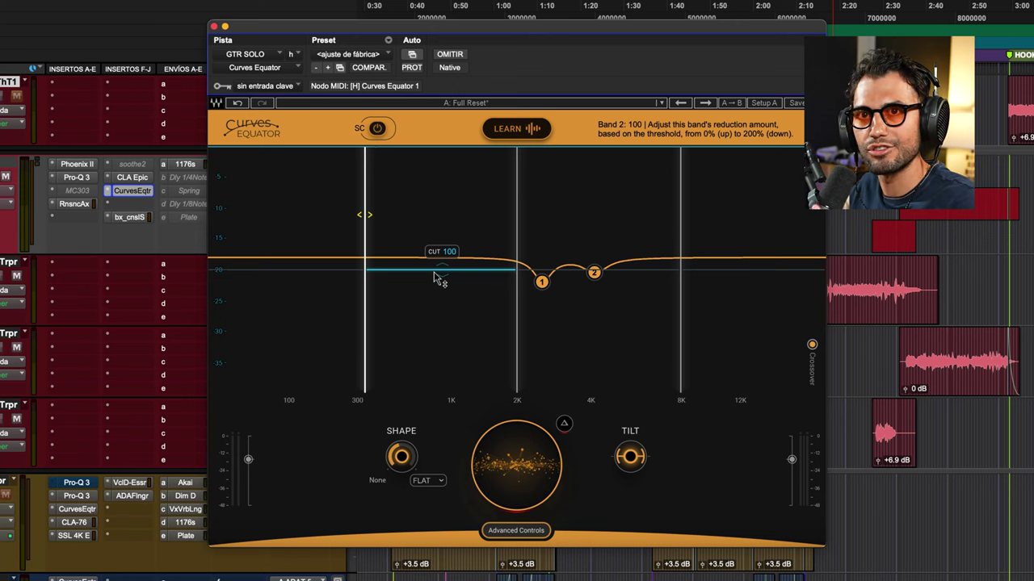
key(space)
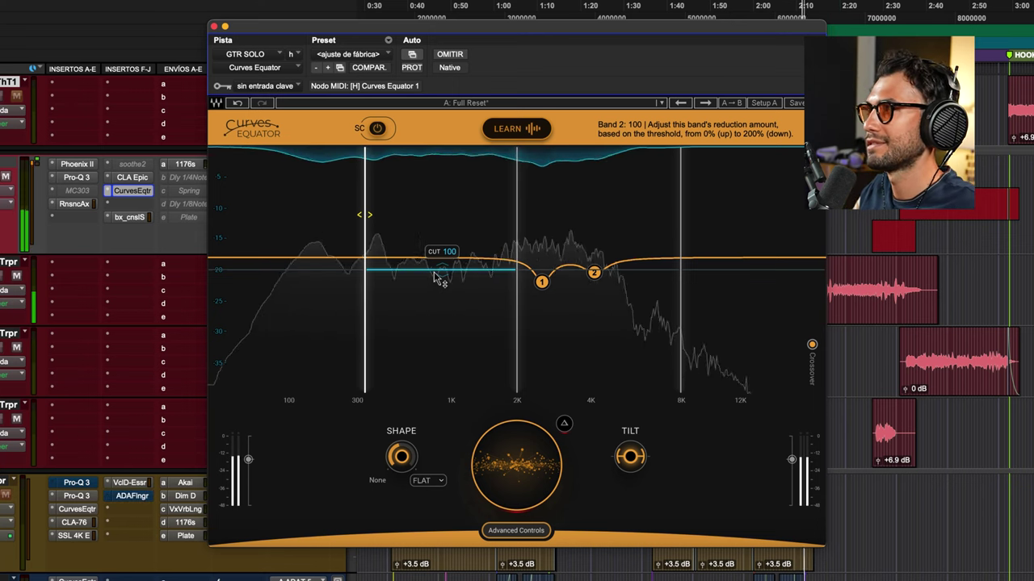
drag(517, 243, 496, 243)
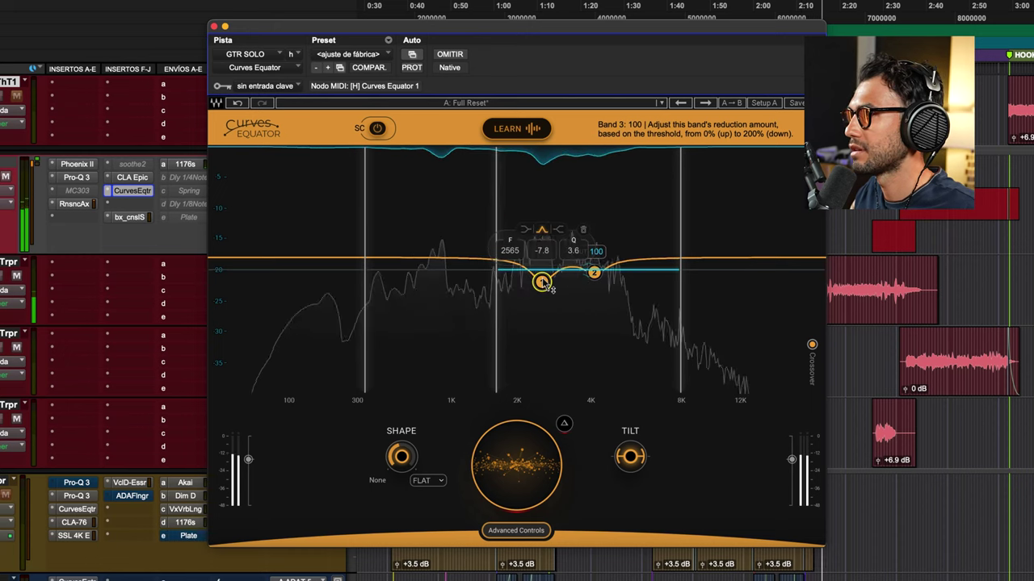
- Nudge node 2 slightly lower and reduce band 2's cut amount to below 23
click(593, 274)
drag(594, 277, 594, 276)
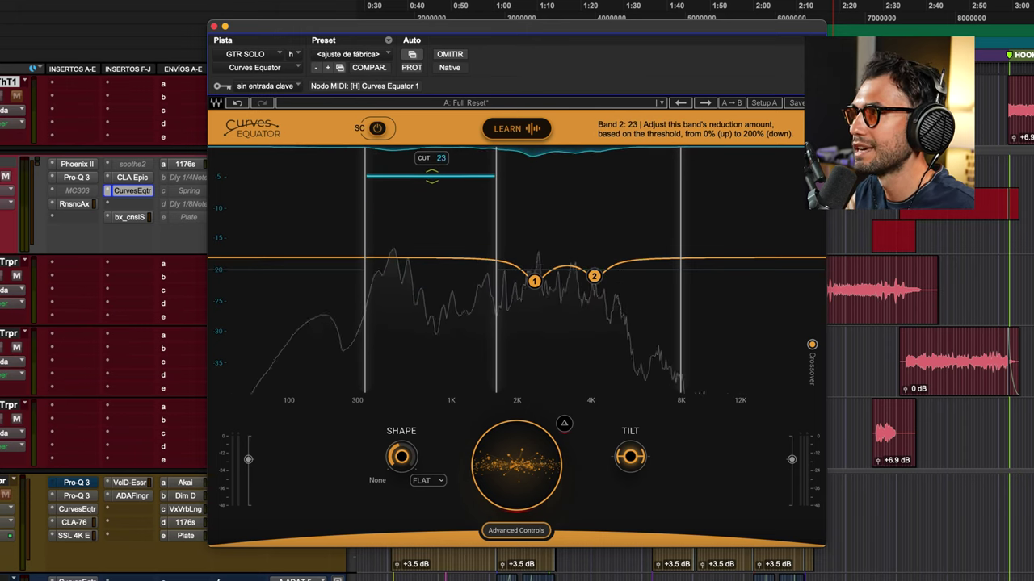
drag(432, 232, 432, 167)
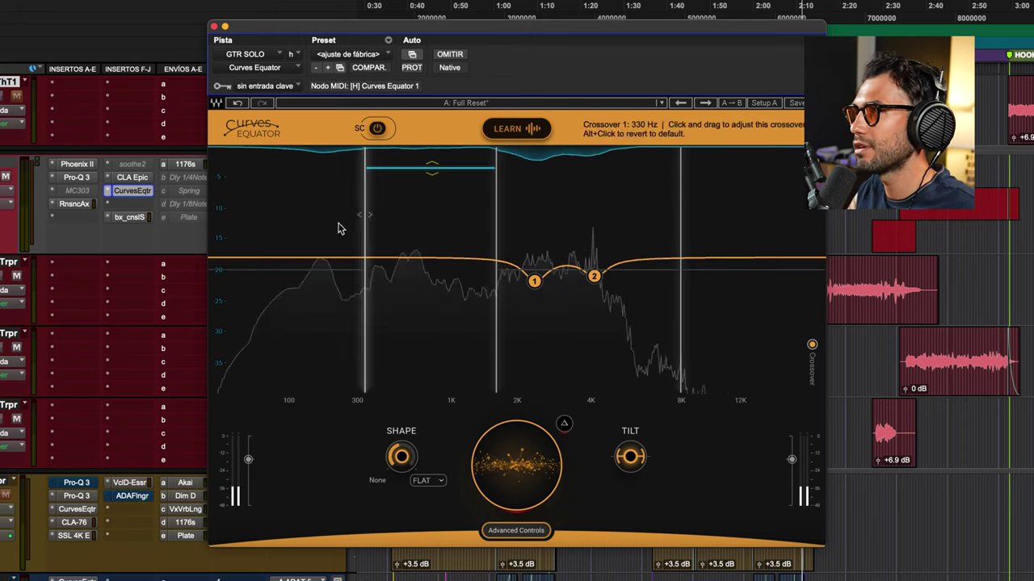
- Set band 1's cut to 17 and lower nodes 1 and 2 together, bringing node 1's gain to -10.5
drag(284, 270, 284, 168)
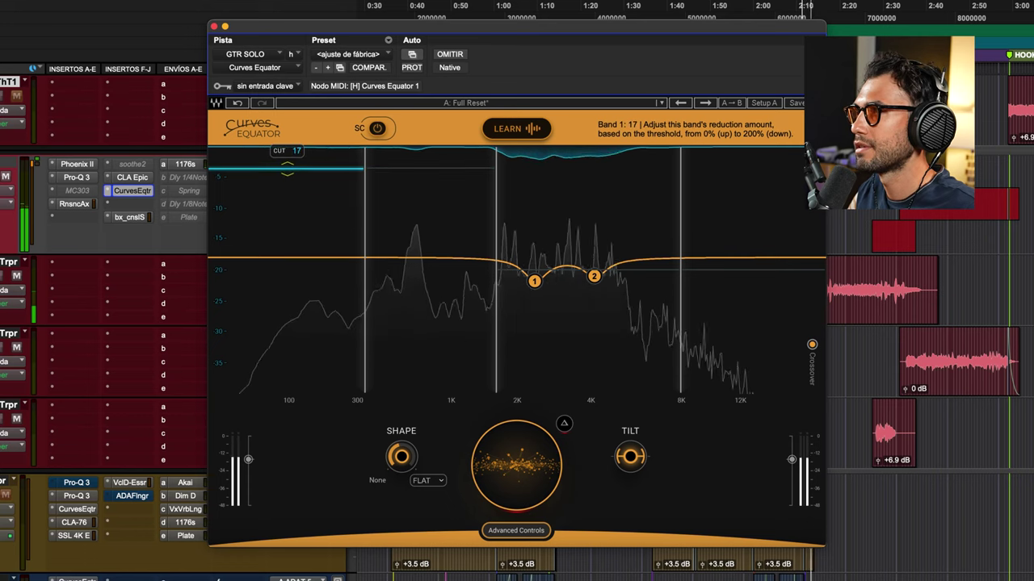
drag(523, 235, 611, 304)
drag(534, 281, 535, 290)
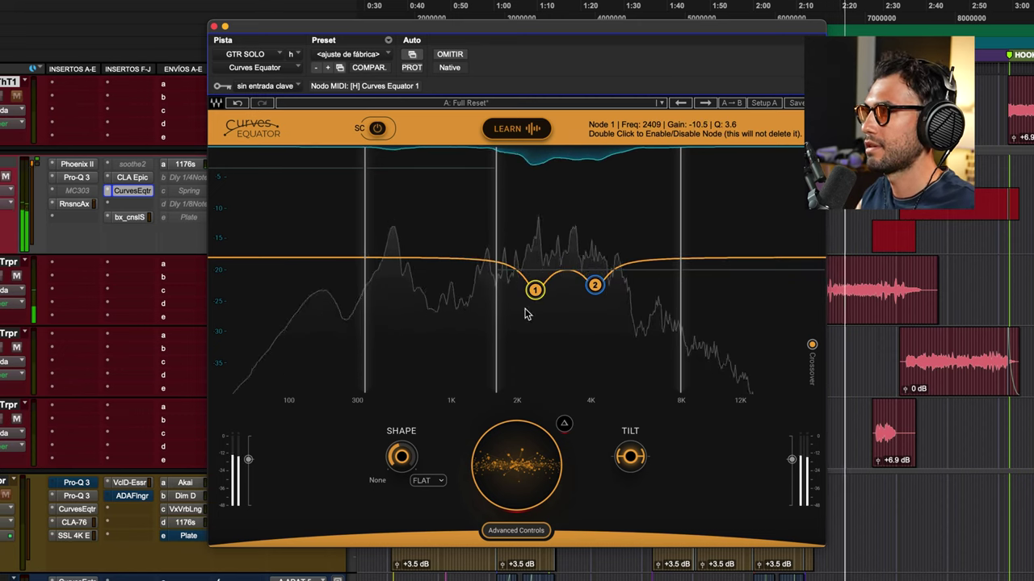
- Play the guitar solo and audition the delta signal, comparing the sound with Curves Equator bypassed and active
click(427, 481)
click(427, 481)
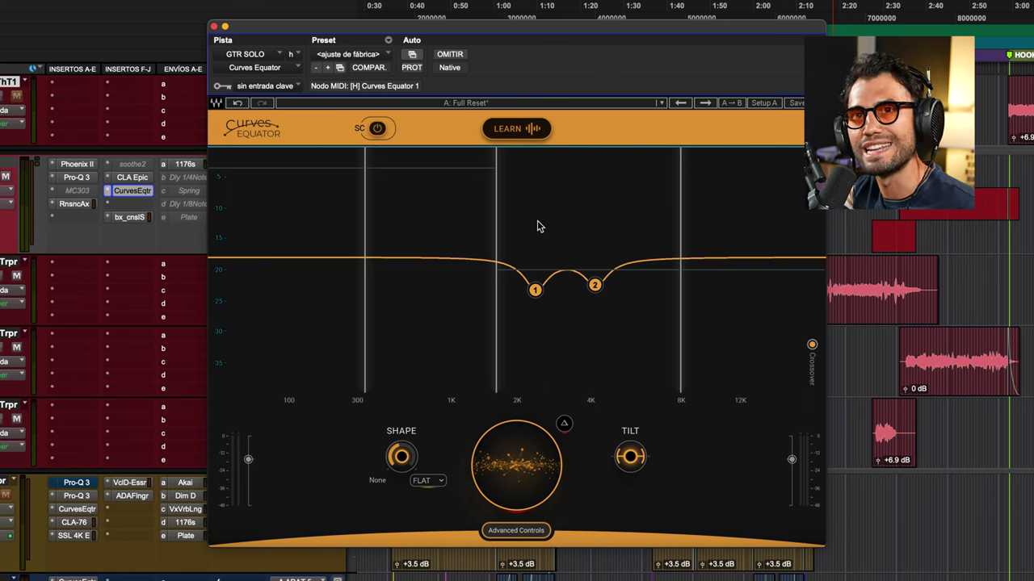
key(space)
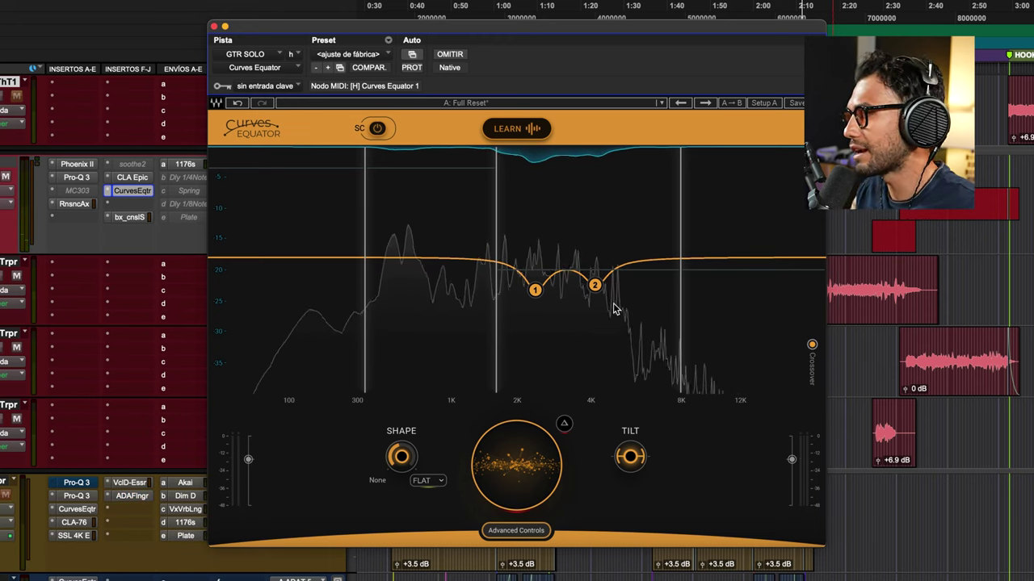
mouse_move(534, 289)
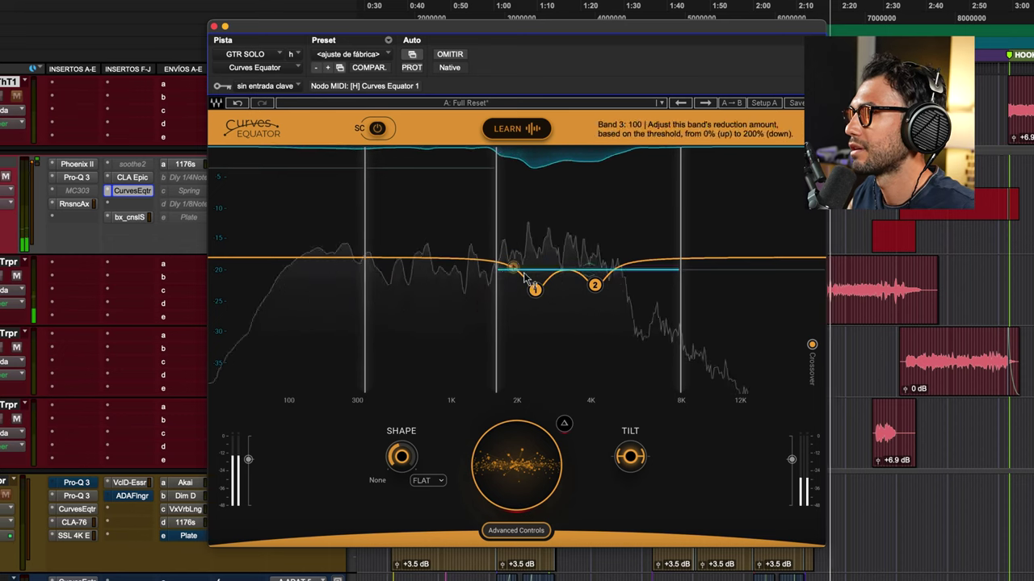
mouse_move(594, 286)
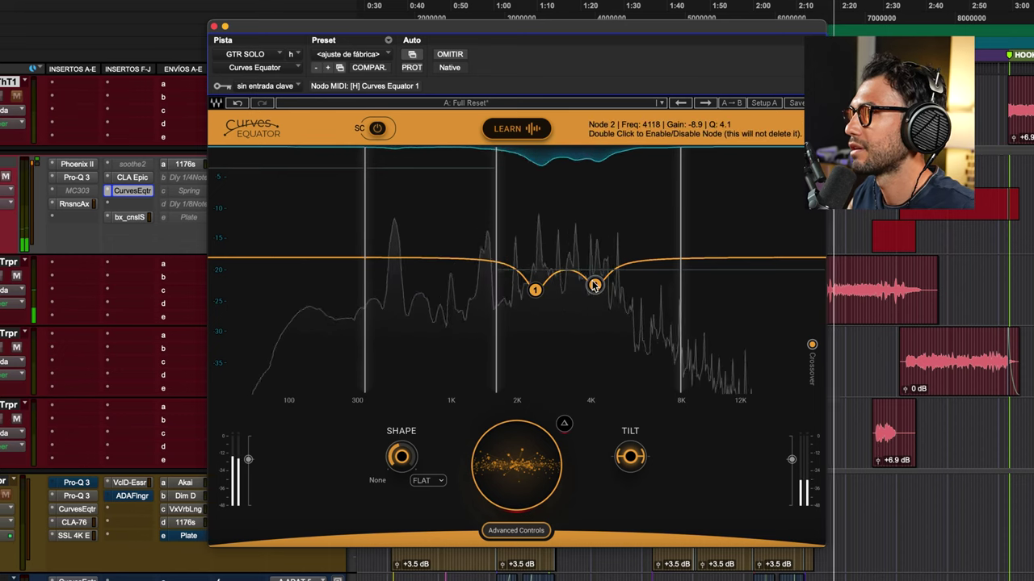
click(564, 425)
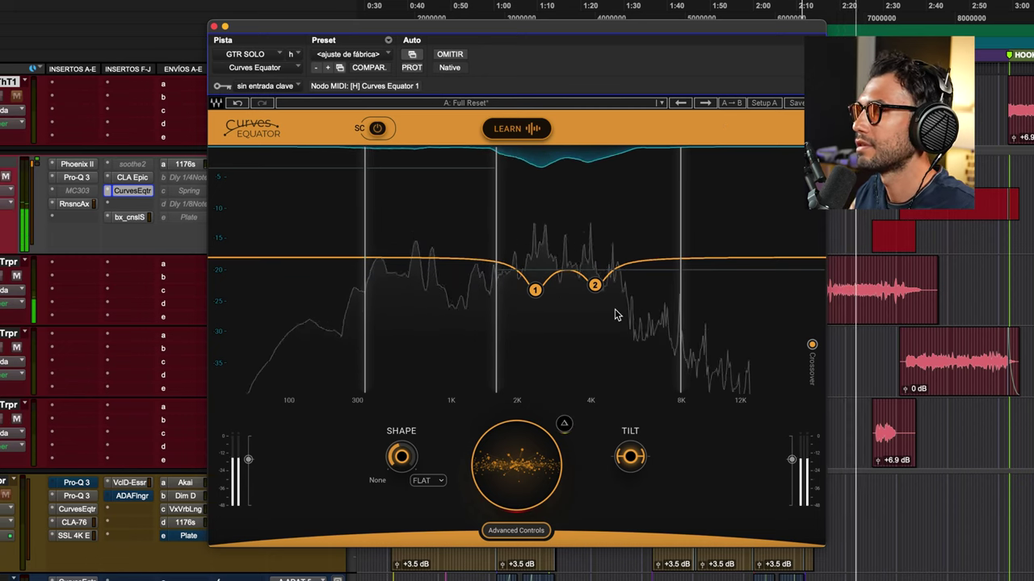
click(450, 55)
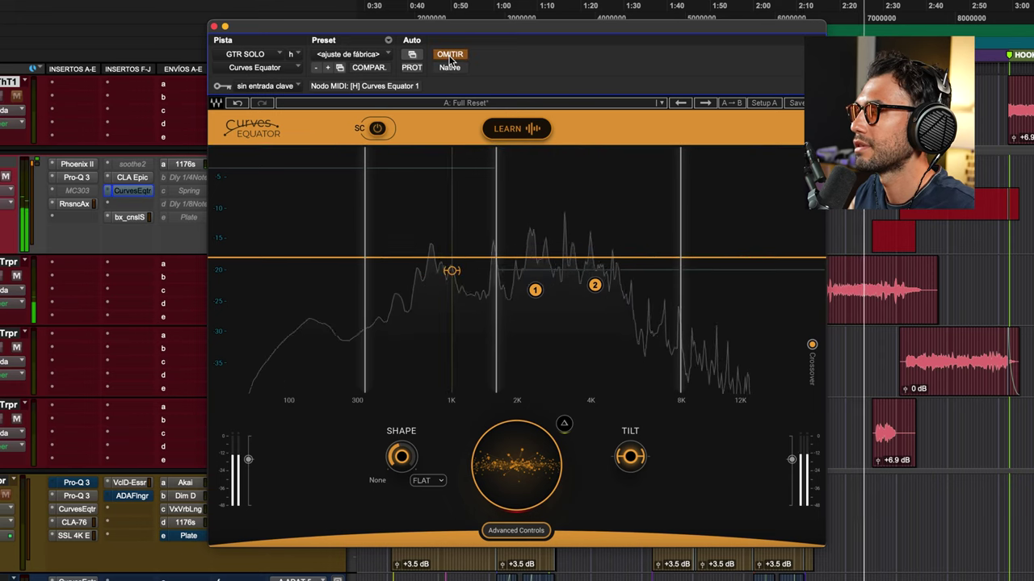
click(450, 55)
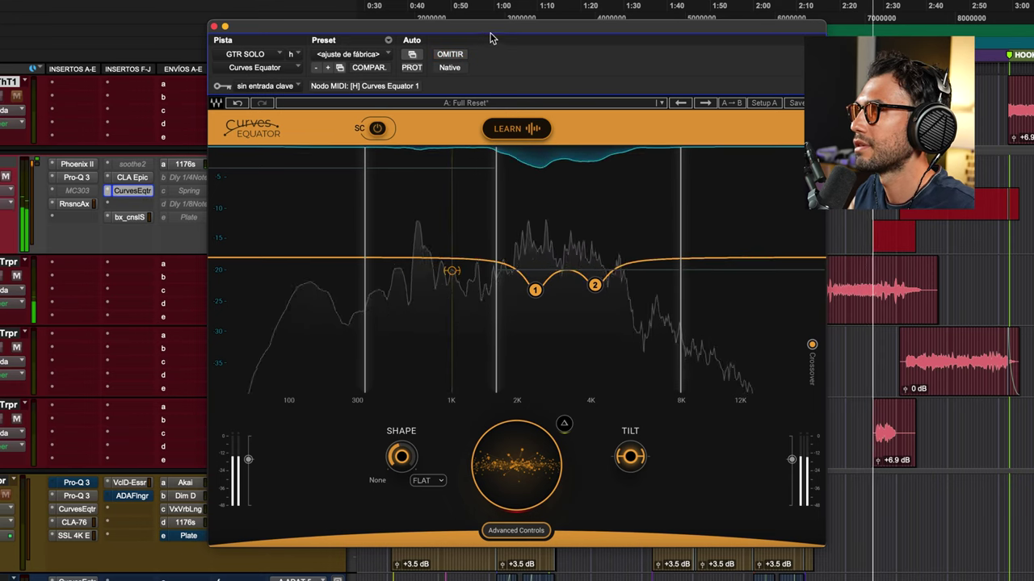
- Show the advanced controls and adjust the sensitivity during playback, trying 100 before settling on a much lower amount
drag(491, 38, 487, 23)
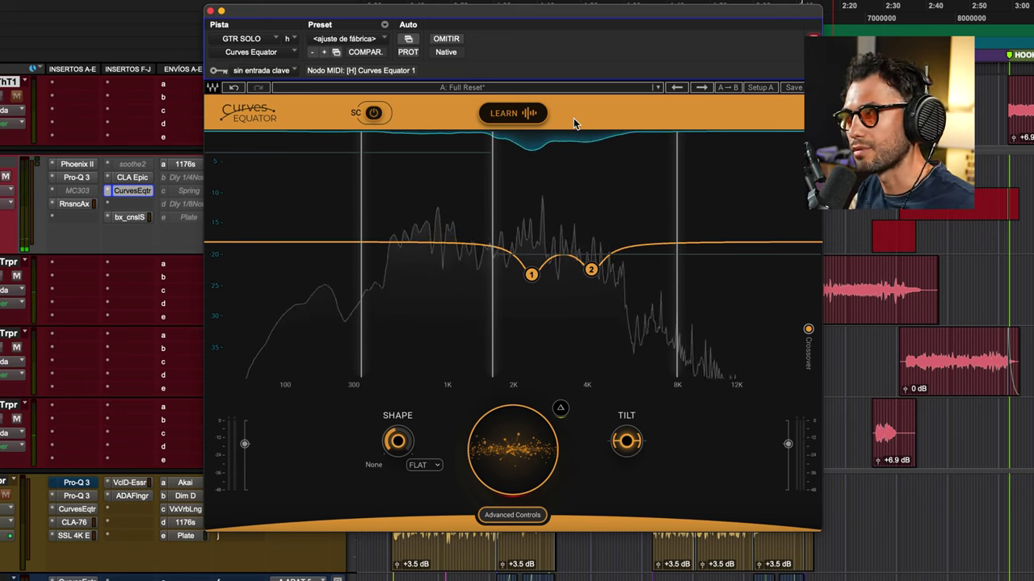
click(508, 516)
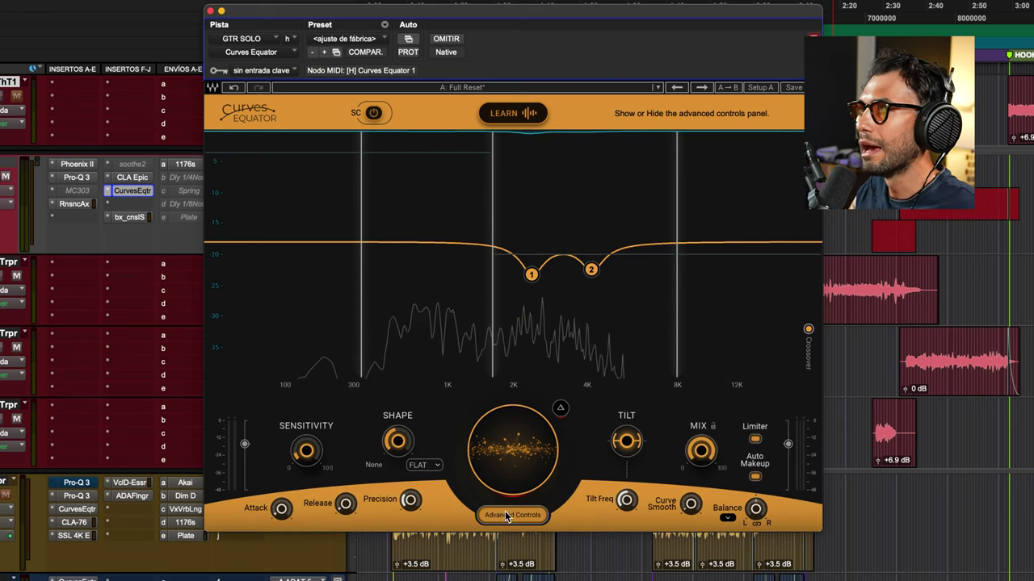
mouse_move(512, 436)
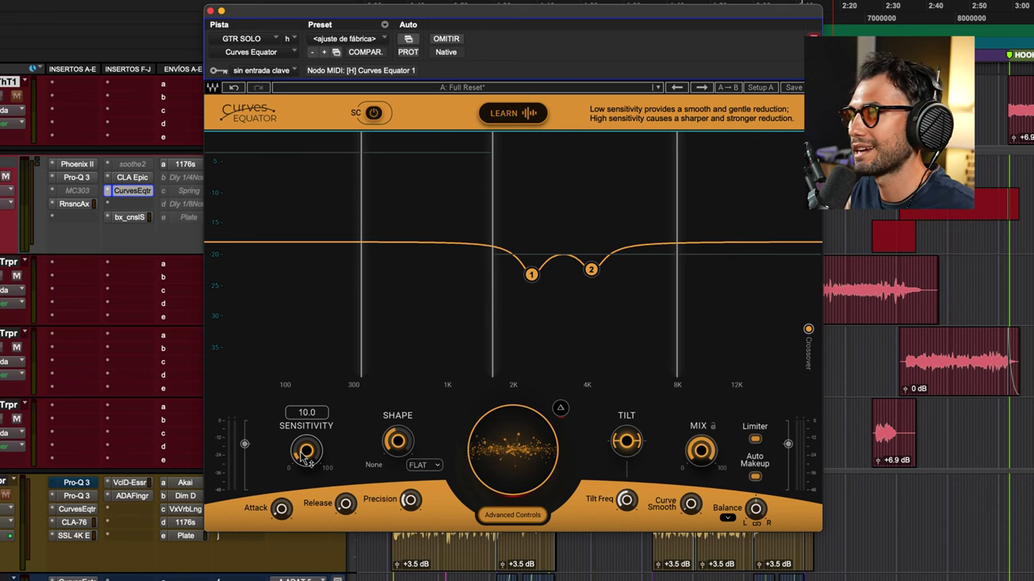
key(space)
drag(305, 457, 305, 407)
drag(304, 467, 304, 458)
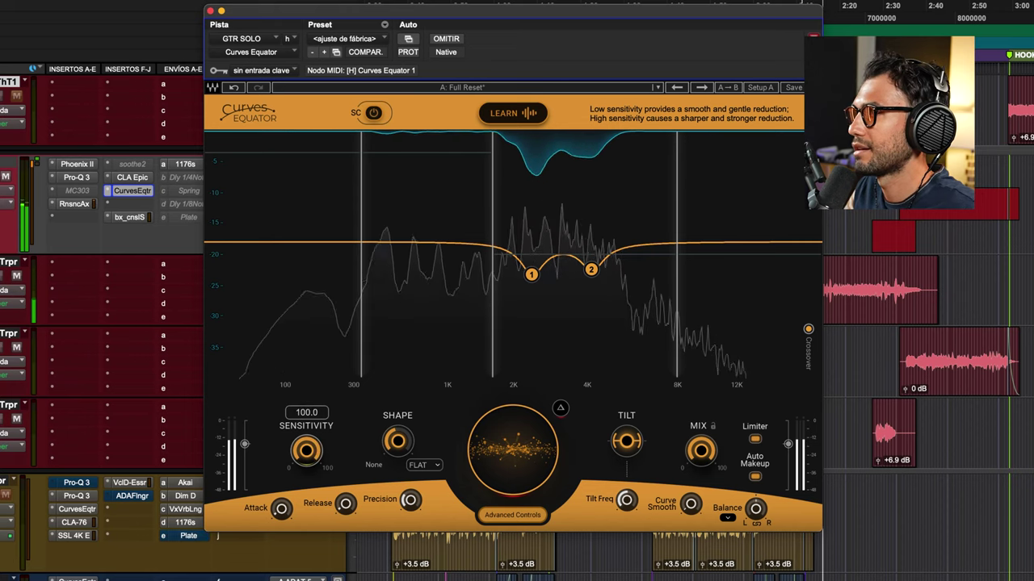
drag(305, 444, 305, 443)
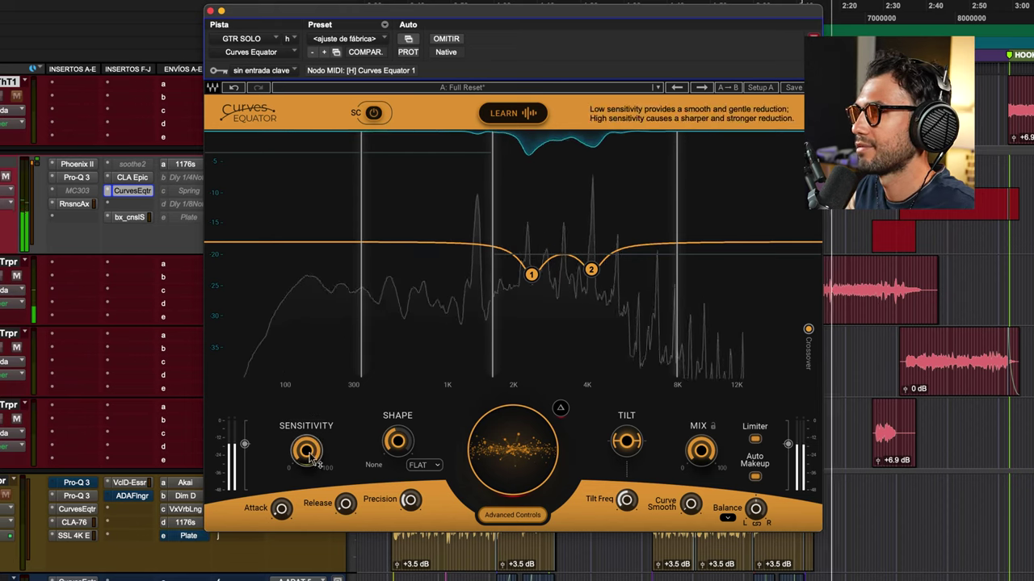
drag(307, 456, 307, 453)
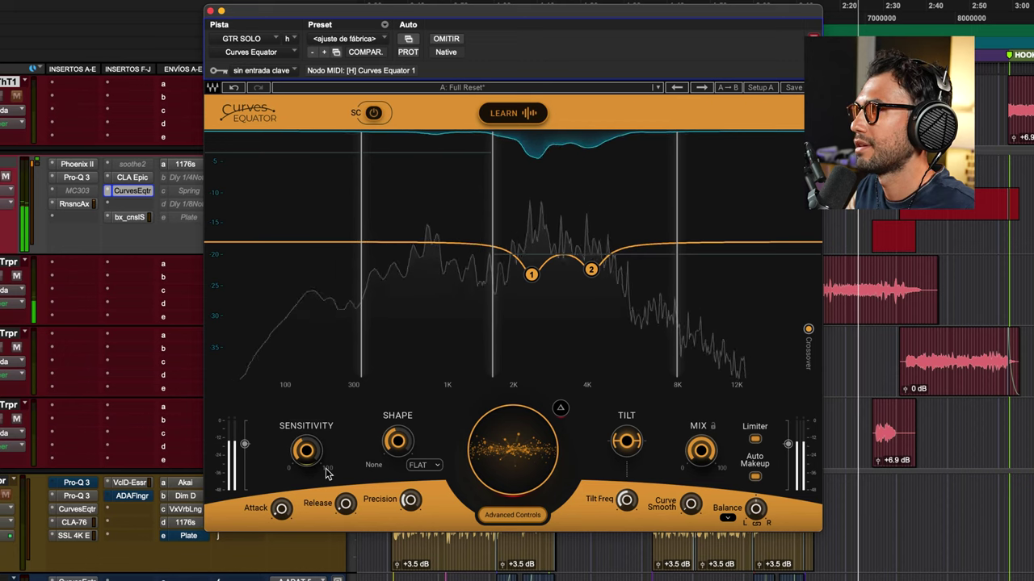
- Try a release of 260 during playback before lowering it, and nudge the sensitivity up slightly
mouse_move(324, 465)
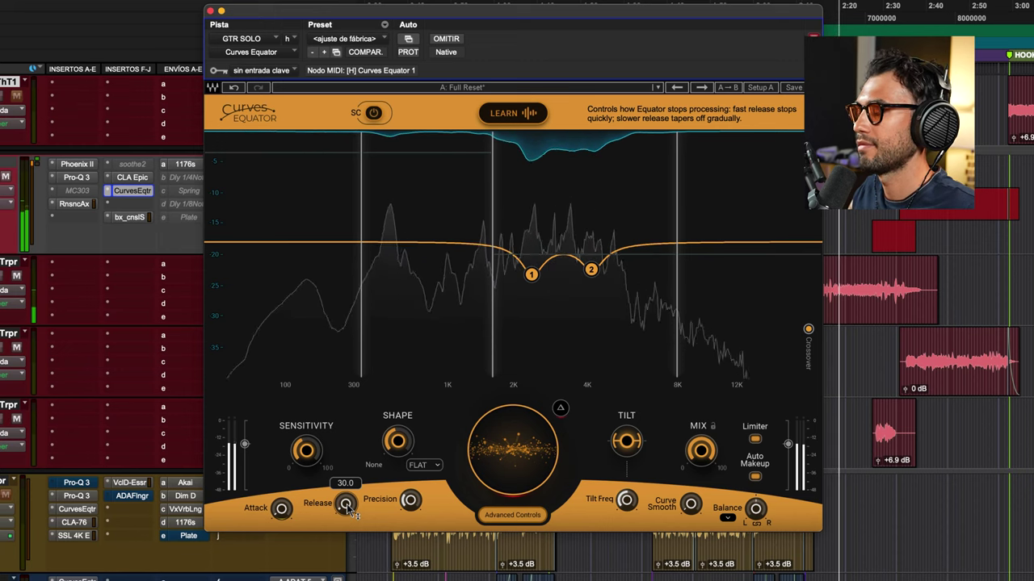
drag(346, 503, 347, 507)
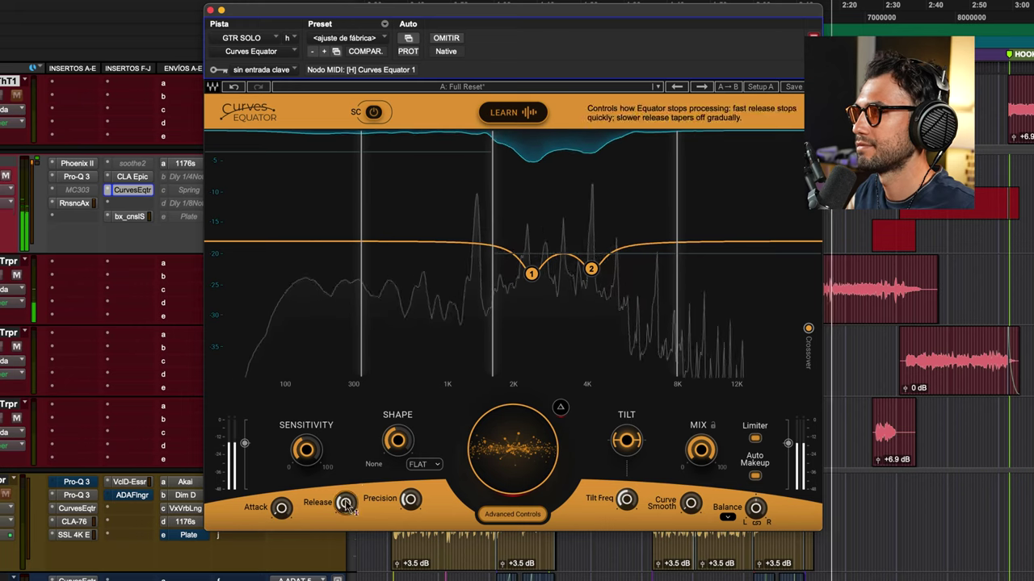
click(345, 504)
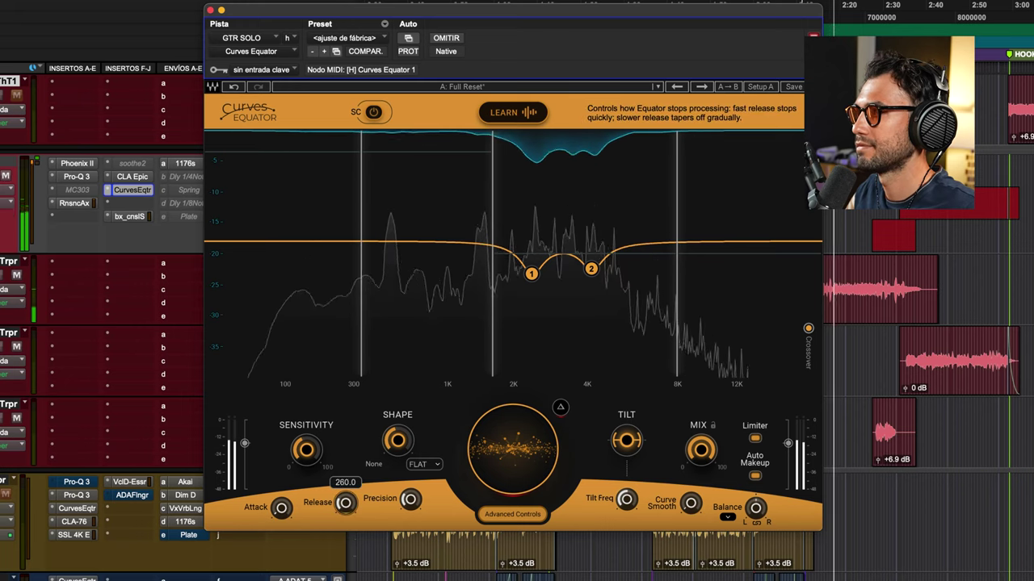
drag(346, 504, 346, 509)
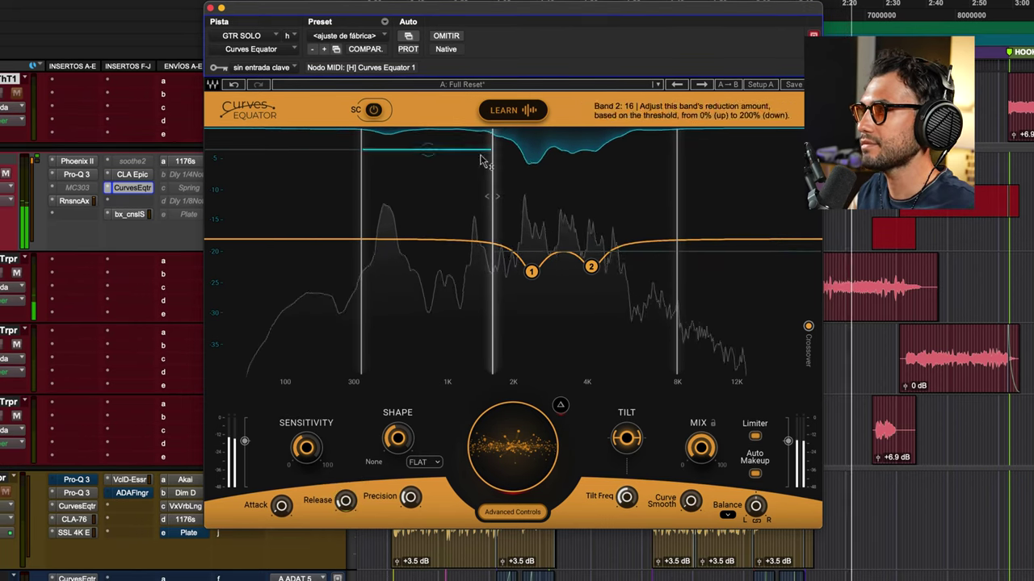
drag(347, 503, 348, 519)
drag(305, 448, 305, 443)
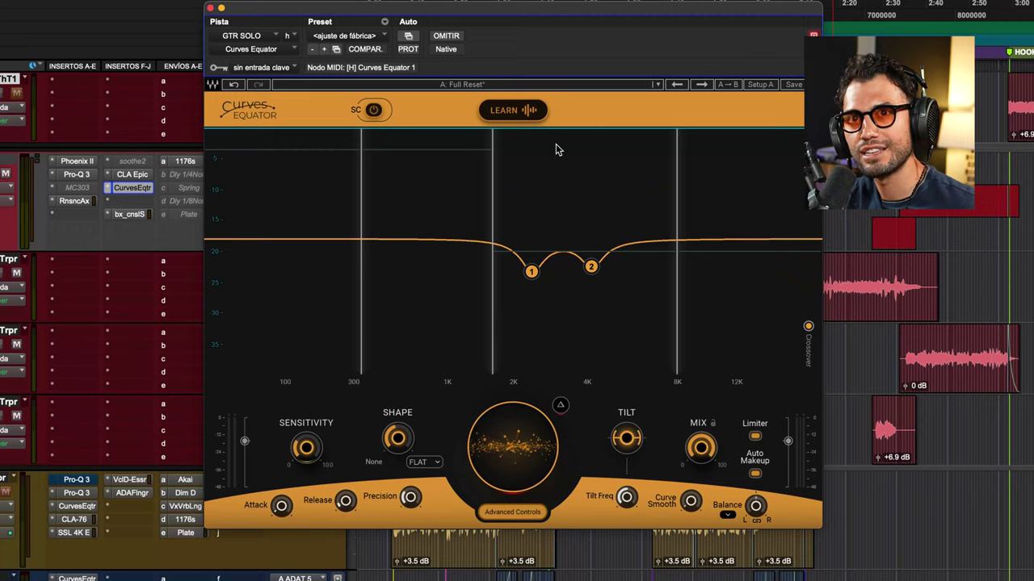
- Adjust the precision while the solo plays, trying 88.3 before bringing it back down
mouse_move(410, 494)
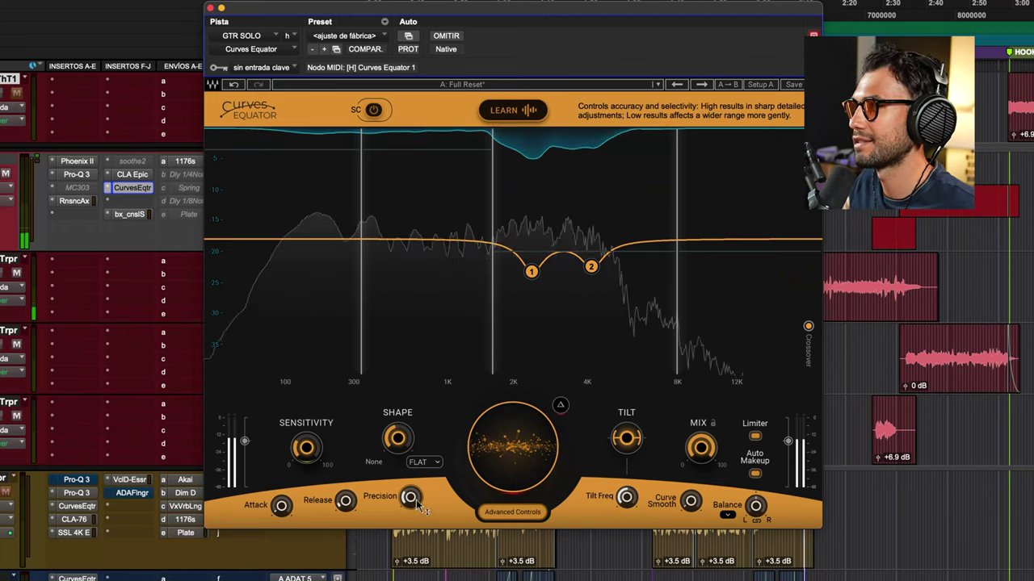
drag(410, 495, 410, 482)
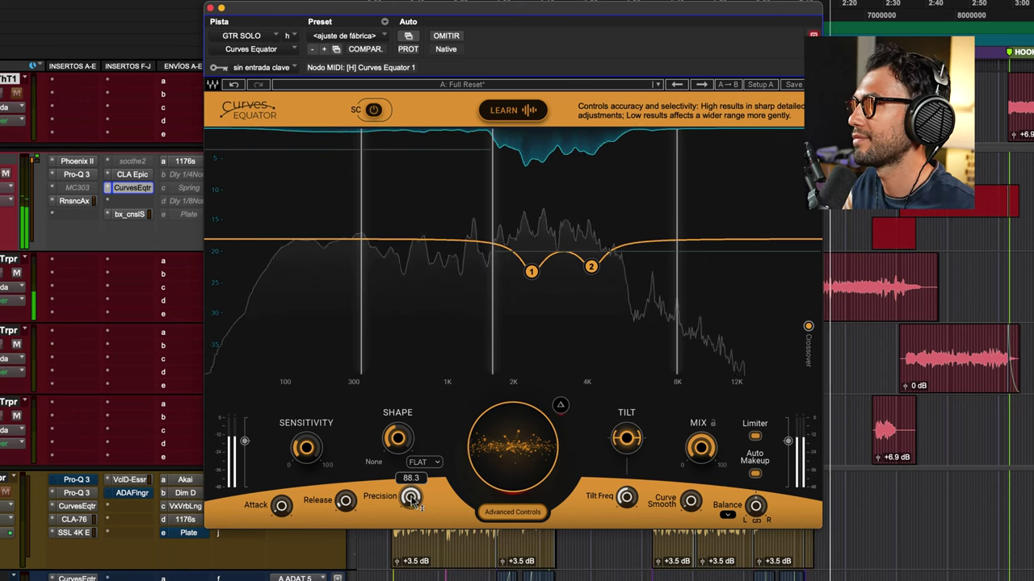
drag(411, 498, 414, 498)
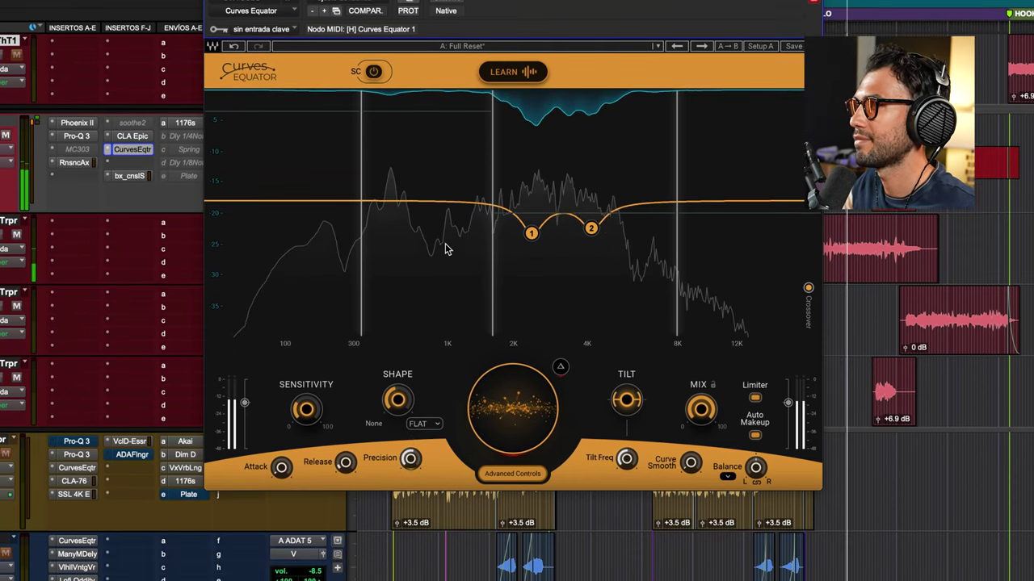
drag(413, 459, 413, 472)
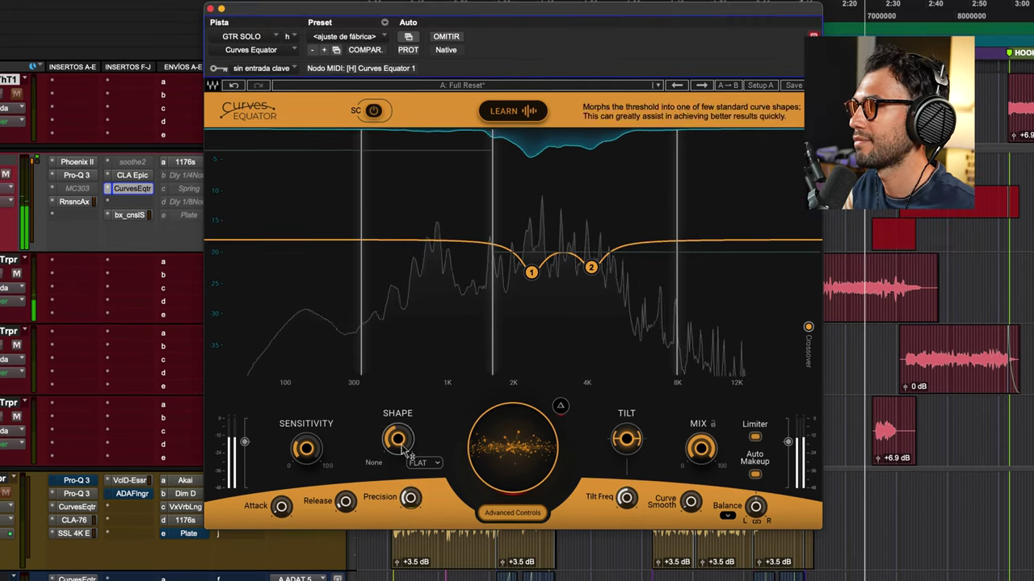
mouse_move(410, 498)
mouse_down()
mouse_move(410, 485)
mouse_move(412, 514)
mouse_up()
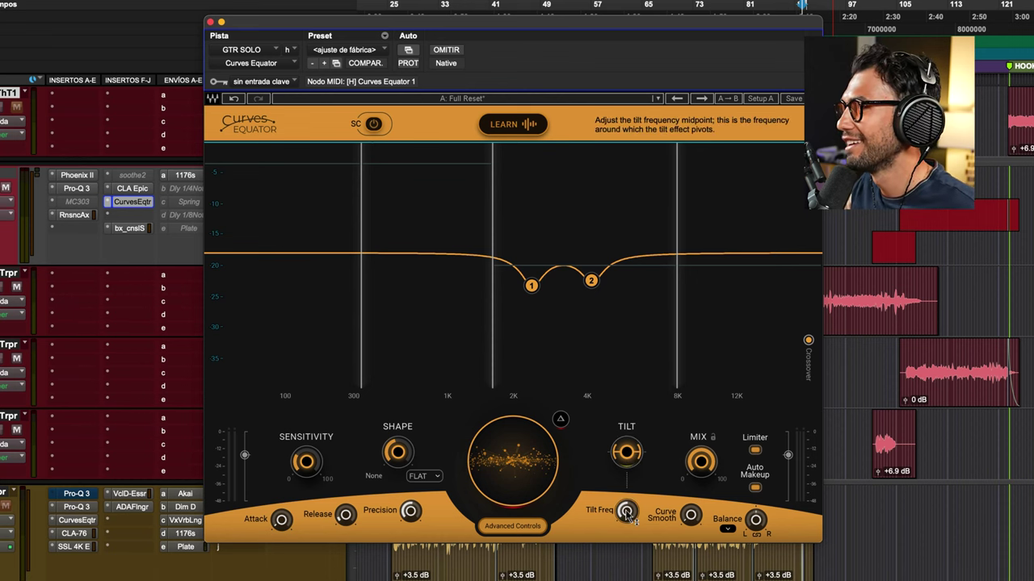
- Try the tilt in both directions around a 1632 Hz tilt frequency during playback, and try the curve smoothing
key(space)
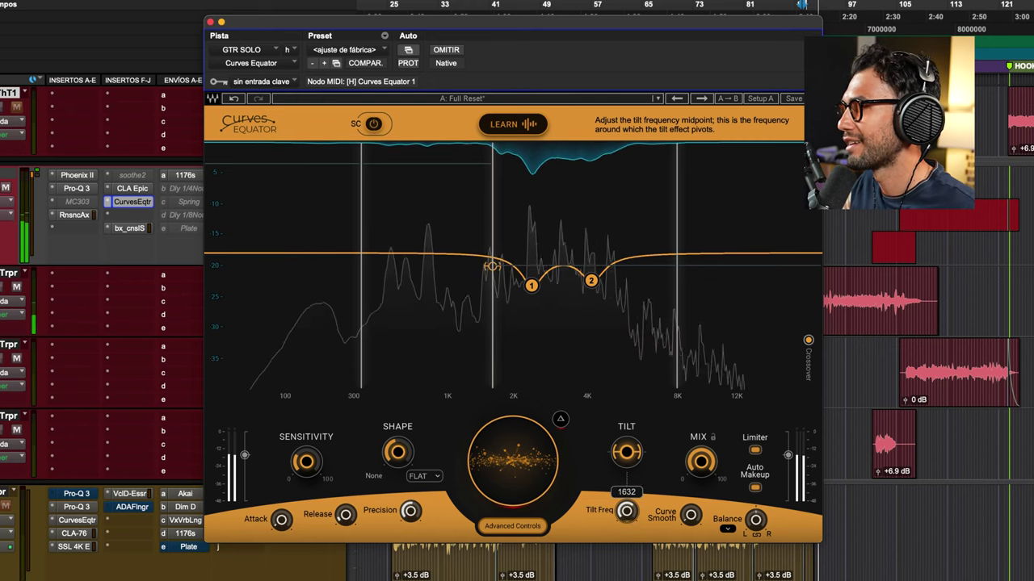
drag(626, 453, 626, 521)
drag(626, 432, 626, 364)
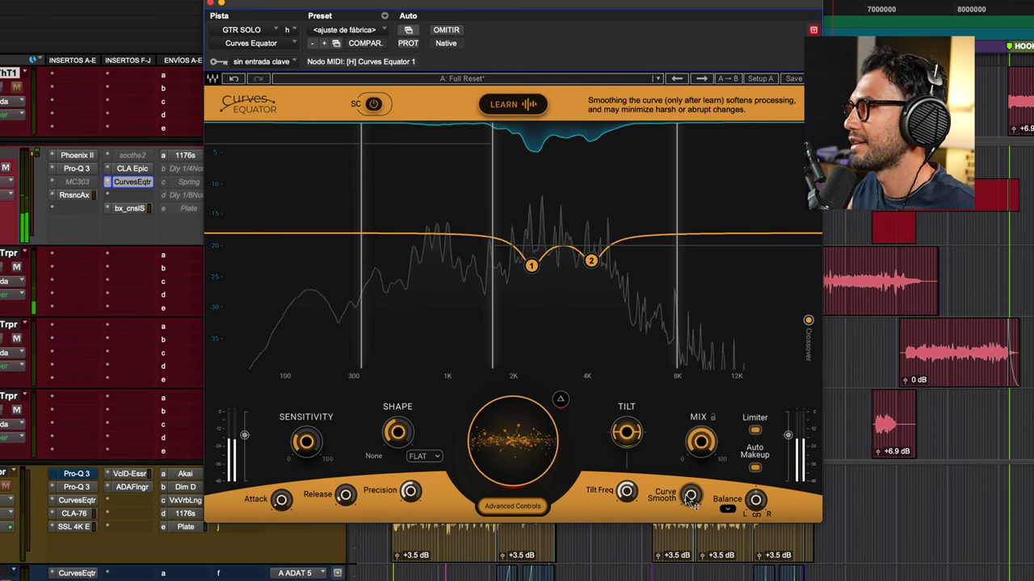
drag(690, 498, 691, 477)
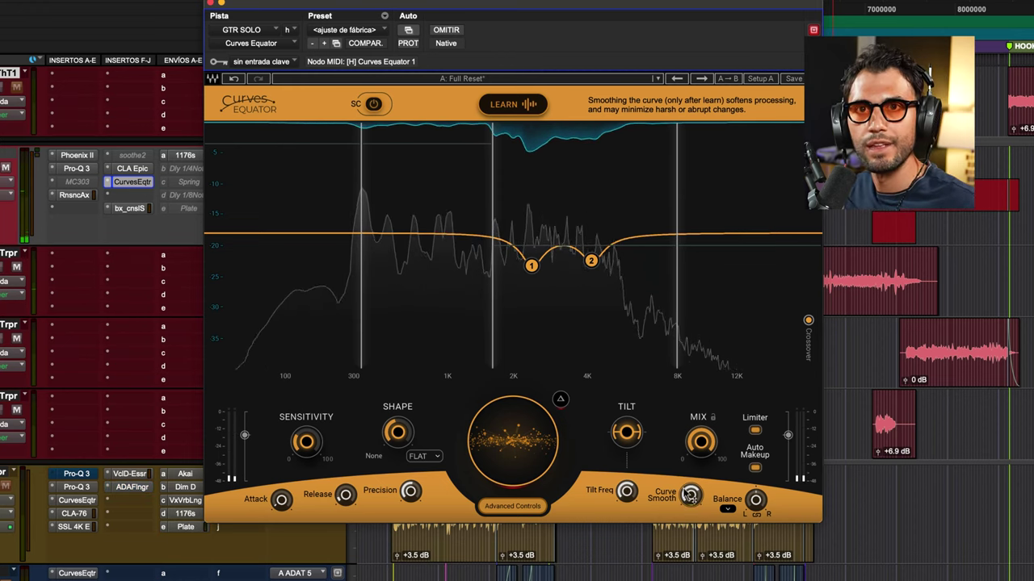
- Review the stereo processing modes Linked, L/R (Split) and M/S, leaving Linked selected
mouse_move(691, 496)
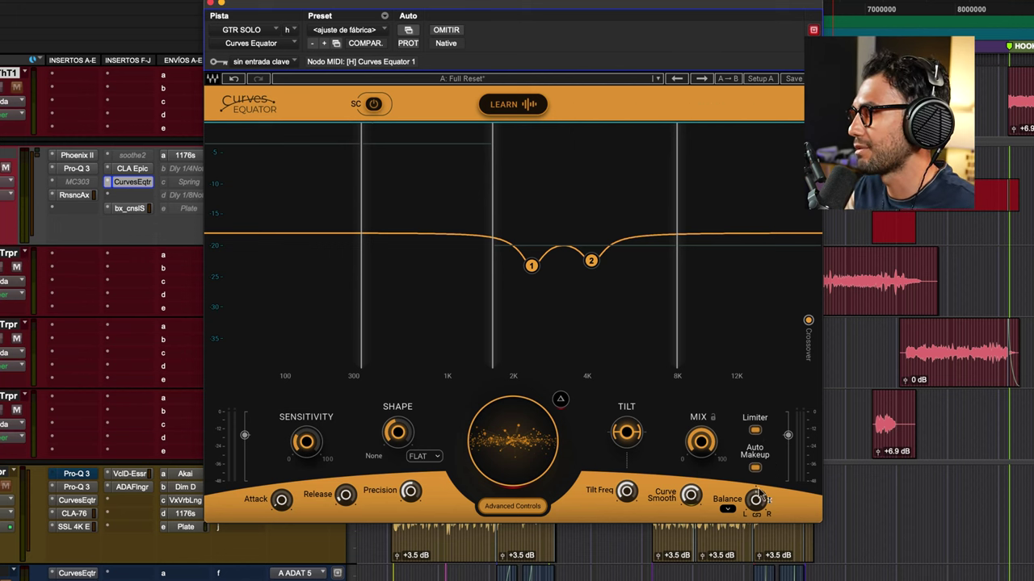
click(727, 511)
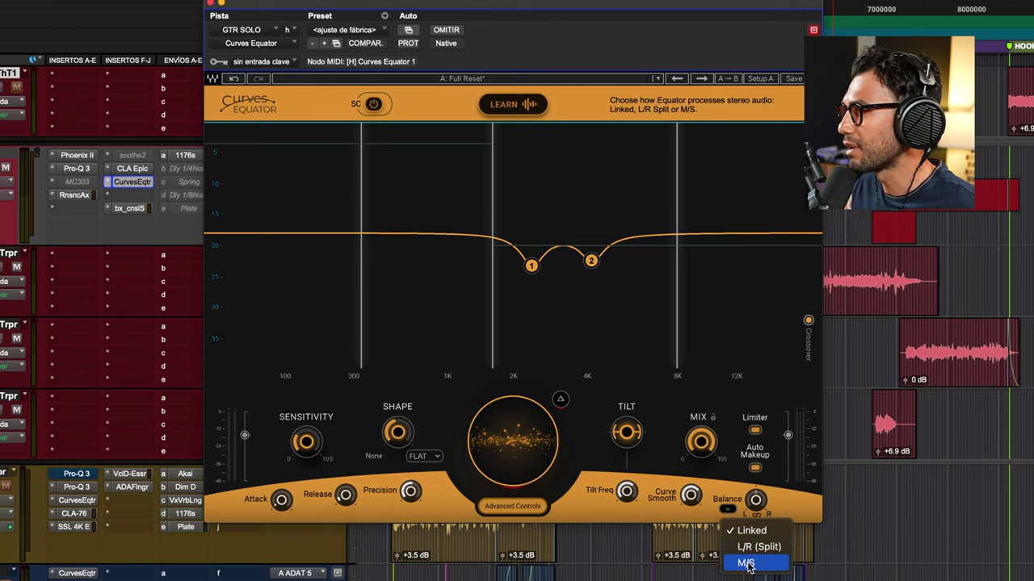
click(728, 343)
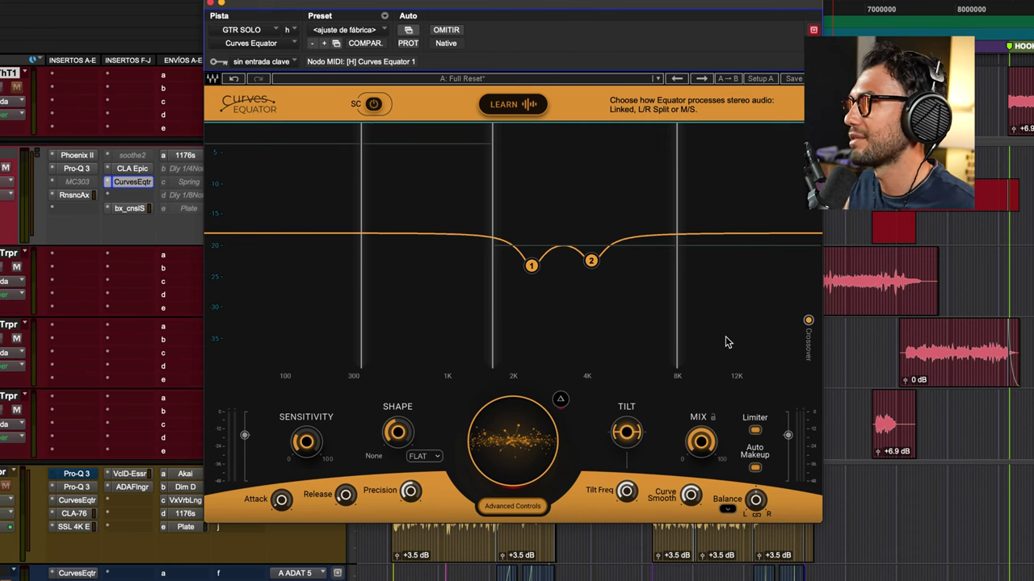
- Reduce band 3's cut amount to below 100 during playback, and unsolo the GTR SOLO track to replay it within the full mix
key(space)
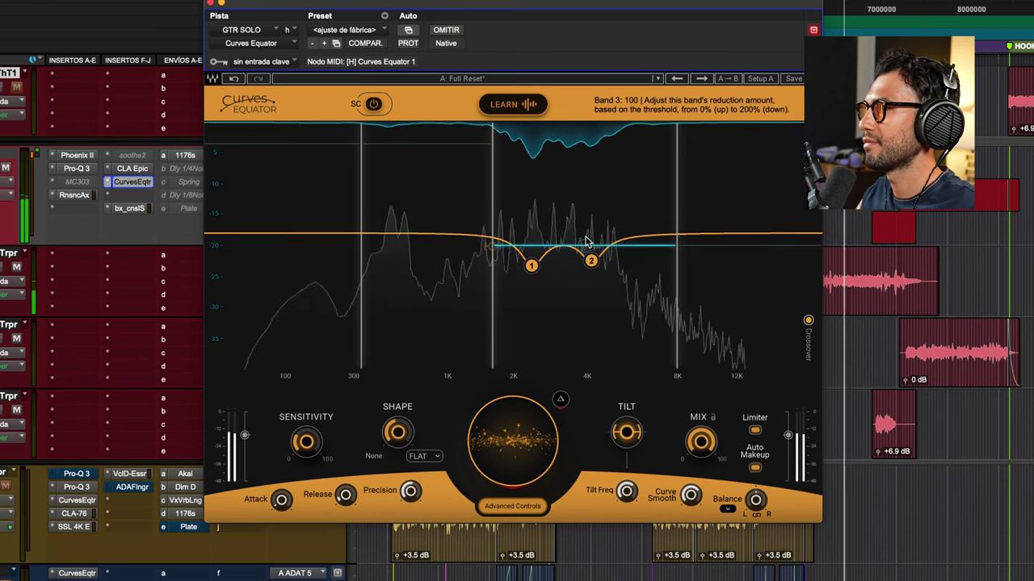
drag(578, 244, 587, 192)
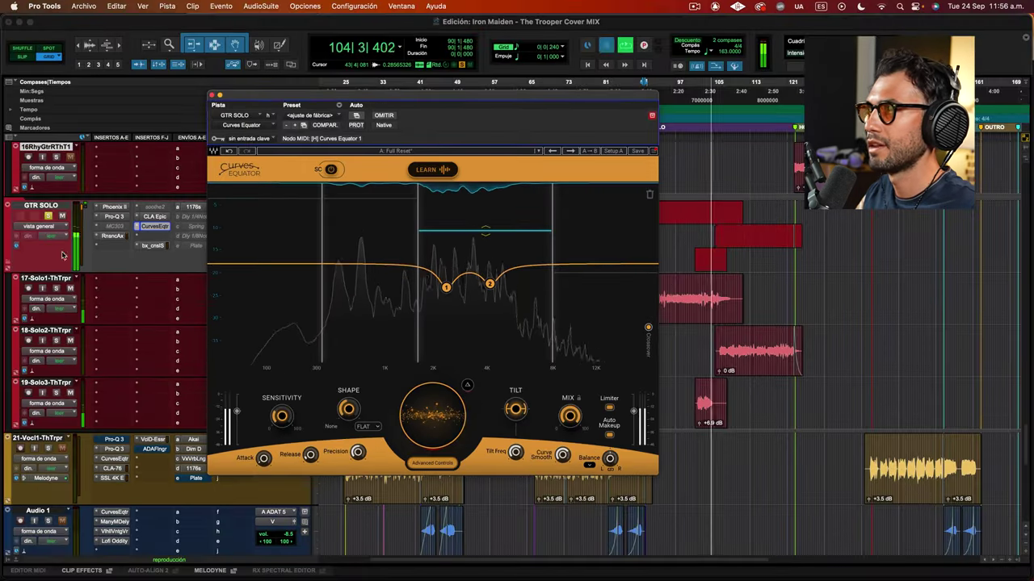
key(space)
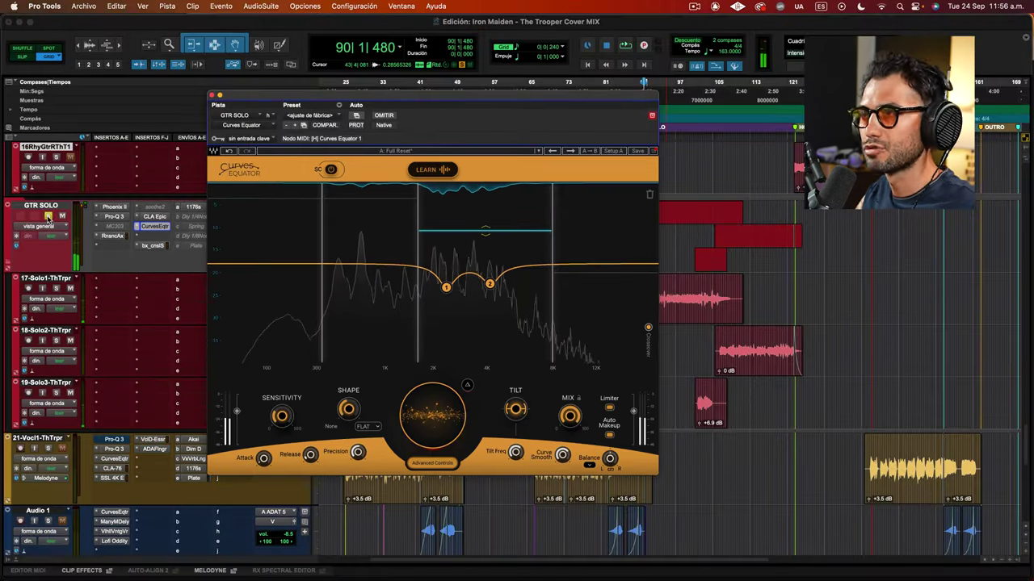
key(space)
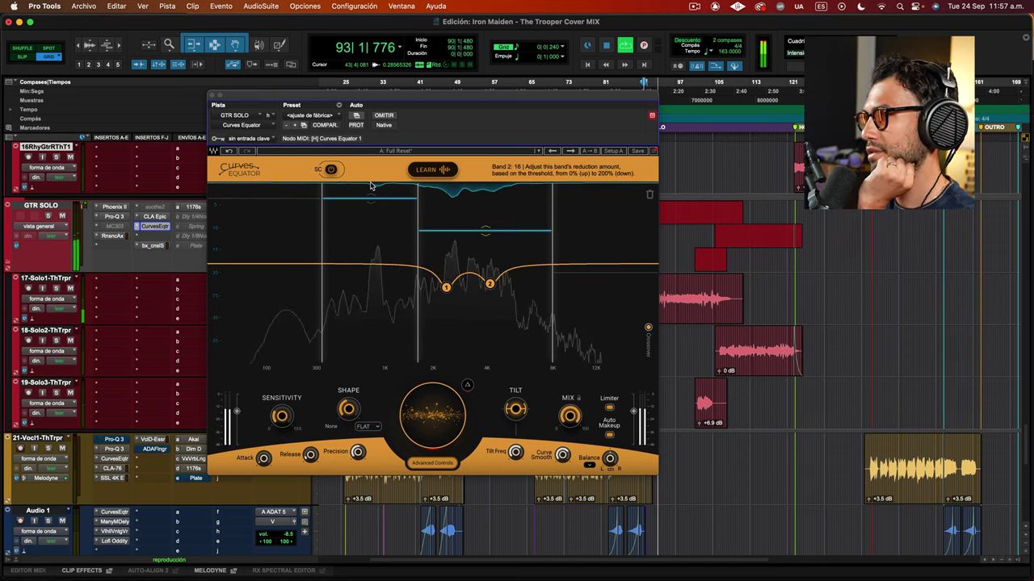
- Compare the solo in the mix with Curves Equator bypassed and active, and ease both node cuts, bringing node 2 to -6.4
click(384, 116)
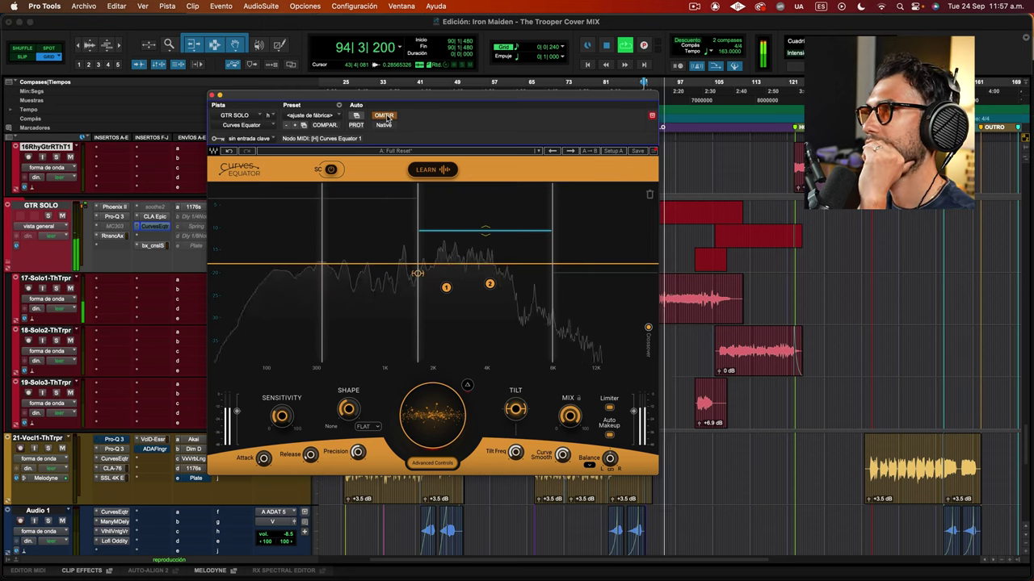
click(384, 115)
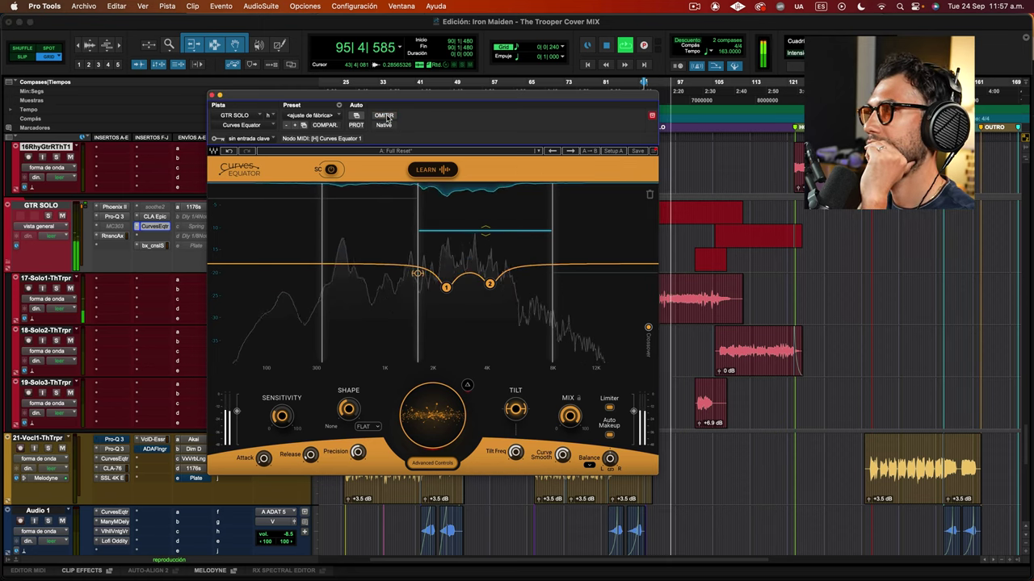
mouse_move(490, 285)
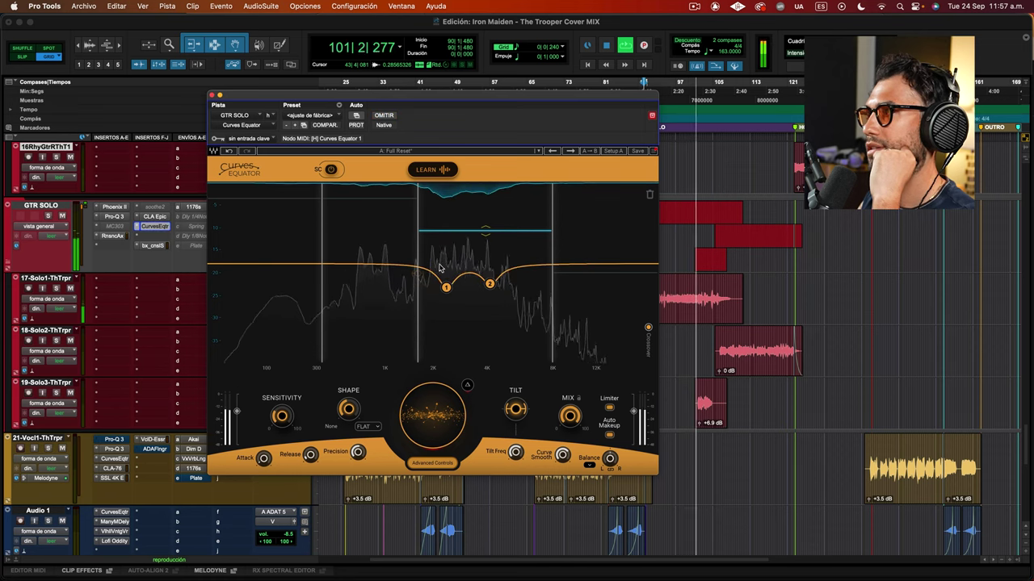
mouse_move(445, 281)
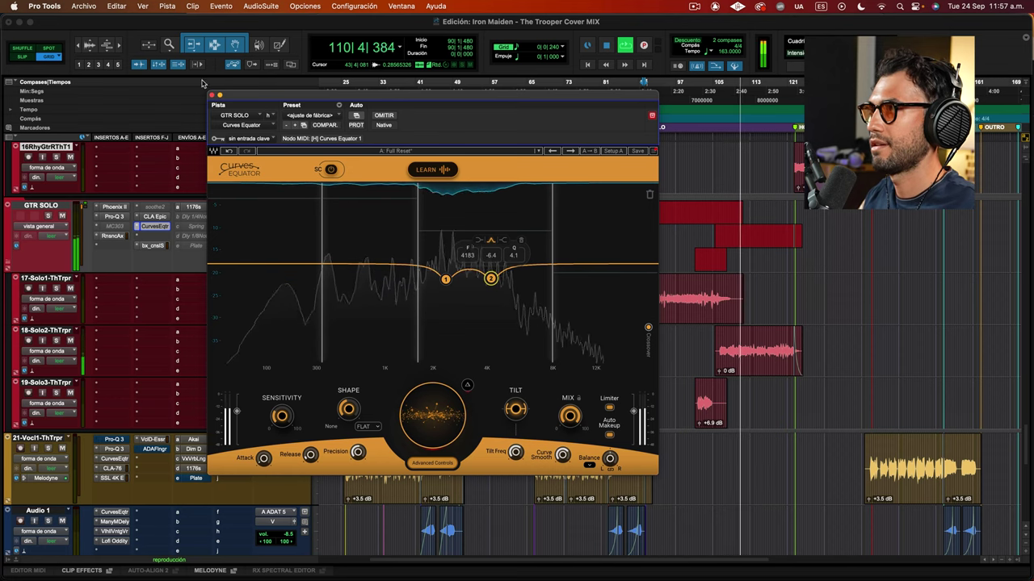
- Bring the GTR SOLO track's 1176s send level to -26.0 during playback, close the send and stop playback
click(154, 226)
click(194, 207)
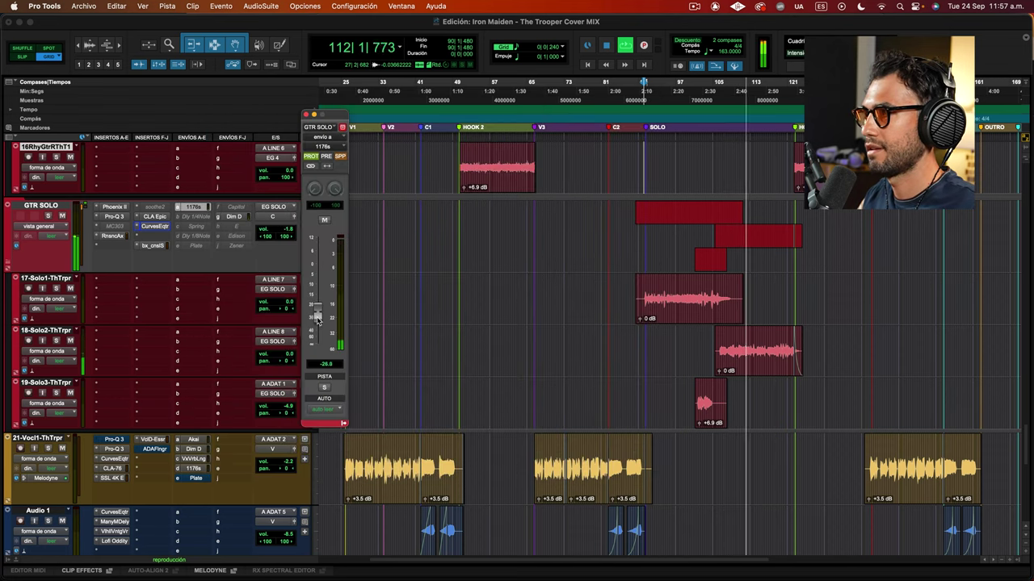
click(306, 114)
key(space)
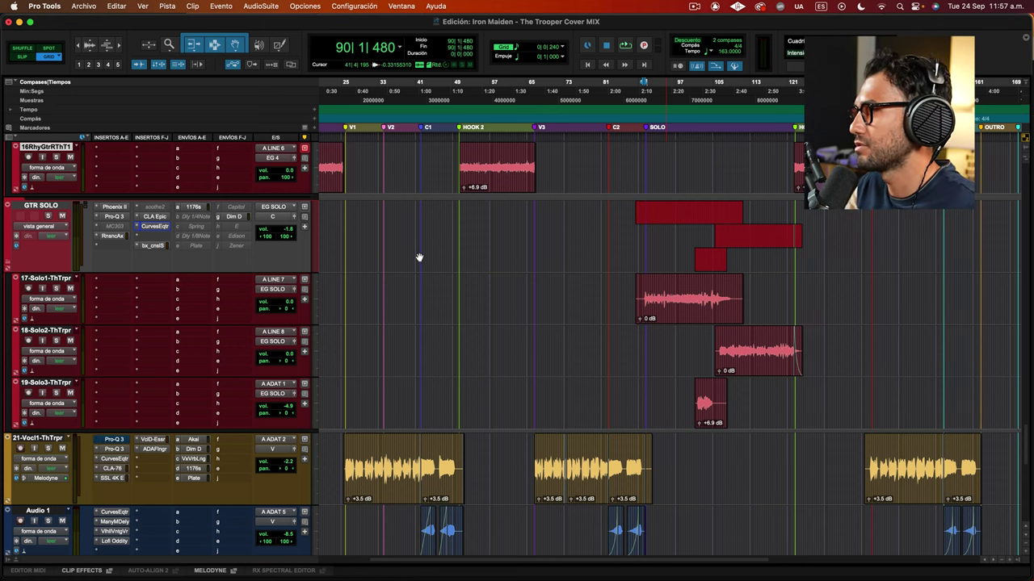
- Solo the lead vocal track 21-Vocl1-ThTrpr and place the playback start at 67|2|240, near the V3 marker
scroll(616, 430, right, 3)
scroll(615, 430, left, 3)
scroll(563, 377, down, 2)
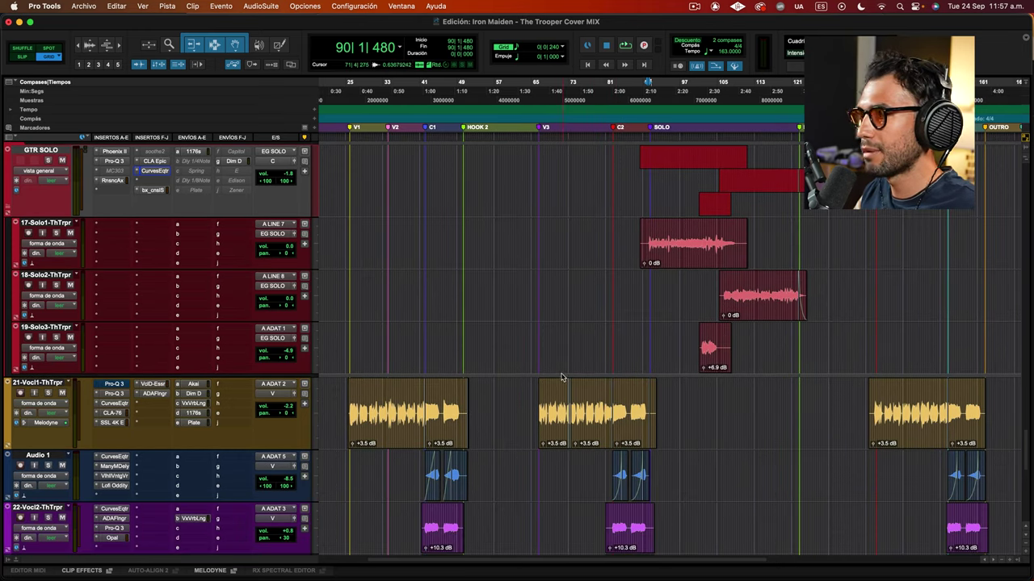
click(545, 329)
click(48, 393)
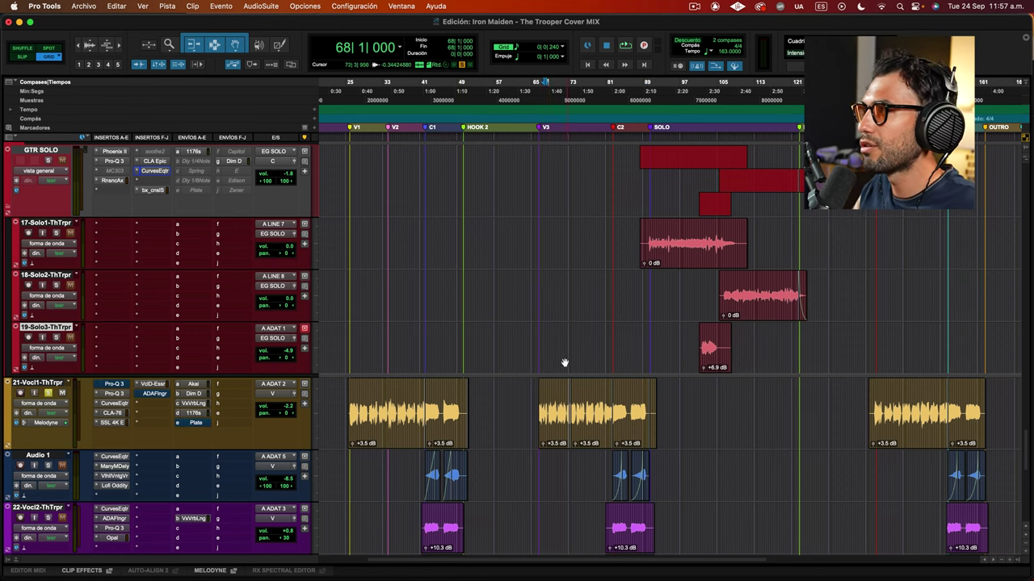
click(543, 339)
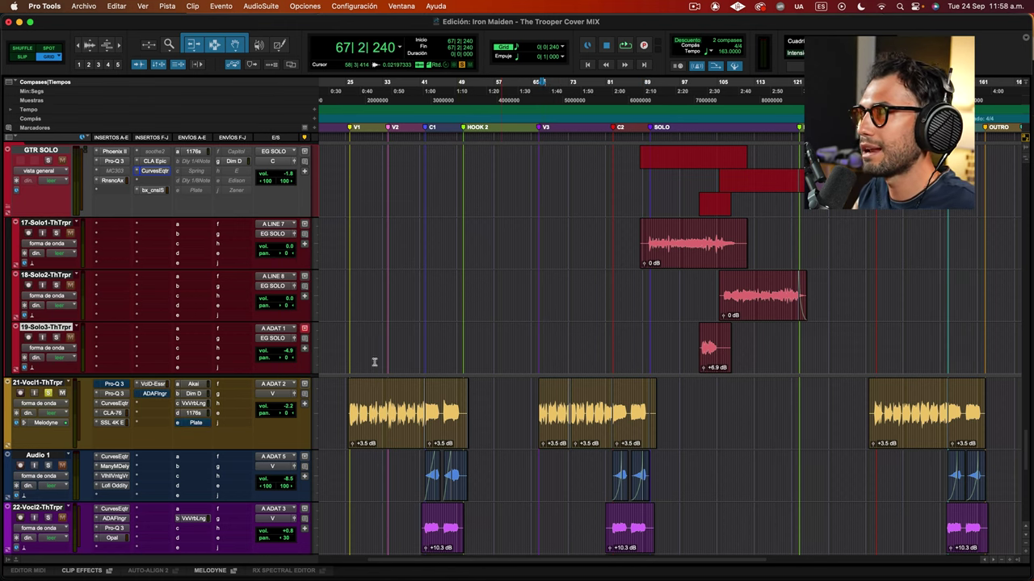
- Open the lead vocal's first Pro-Q 3 and examine its EQ curve while the soloed vocal plays
click(115, 384)
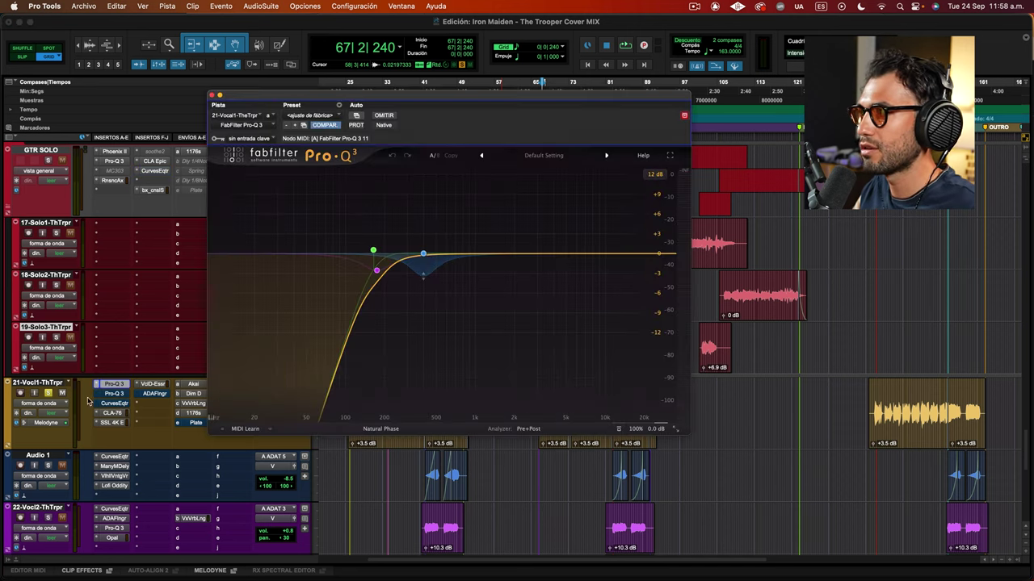
key(space)
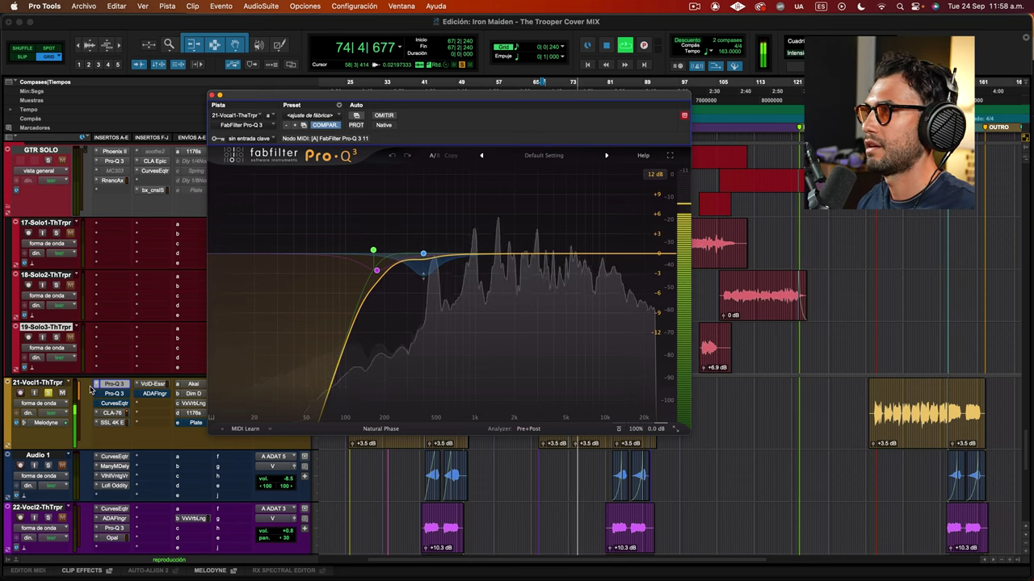
key(space)
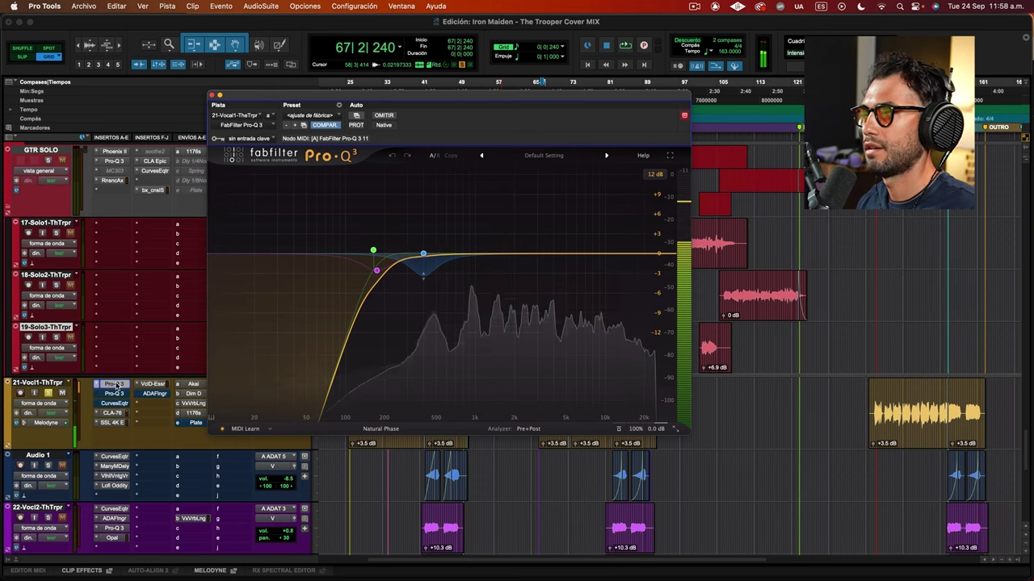
- Play the soloed lead vocal through its Curves Equator and slightly increase band 3's reduction amount
click(114, 403)
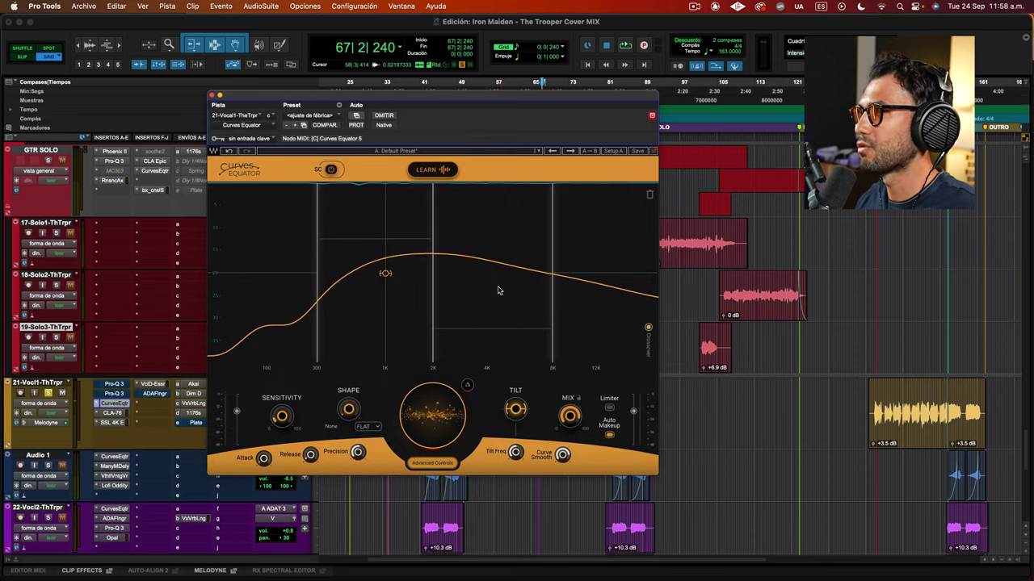
key(space)
drag(488, 98, 590, 99)
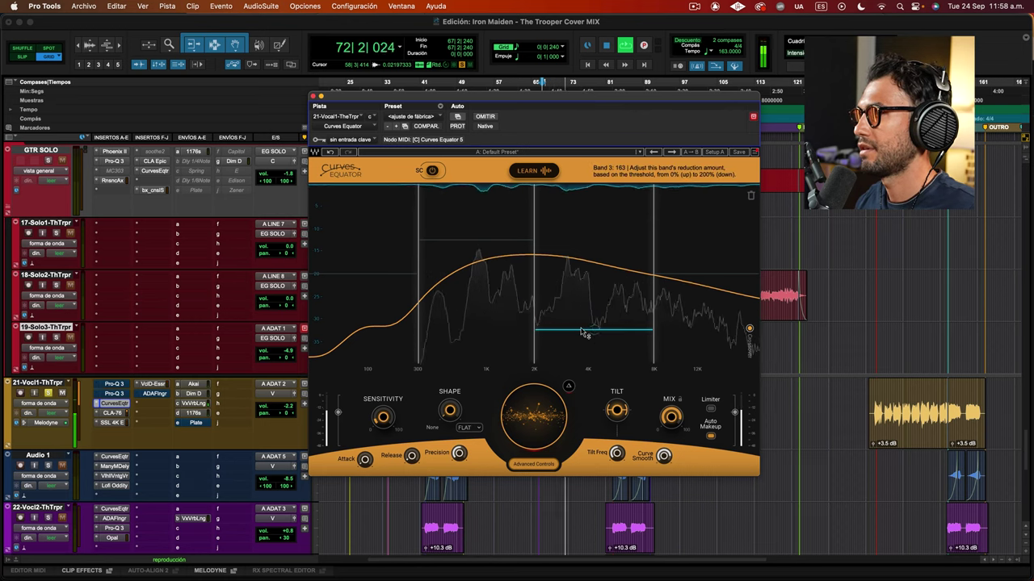
mouse_move(584, 334)
mouse_down()
mouse_move(595, 286)
mouse_move(593, 342)
mouse_up()
key(space)
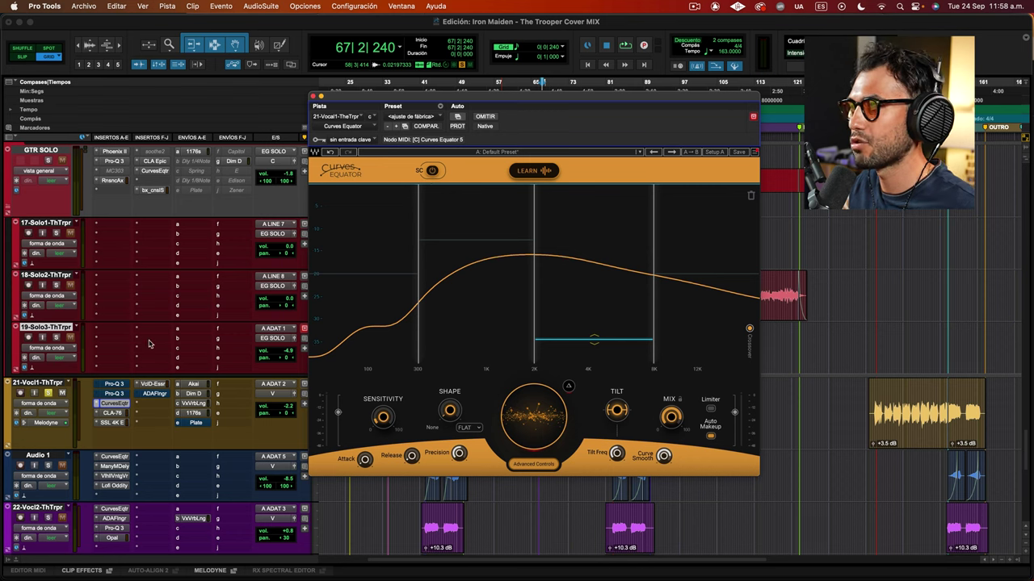
- Examine the low cut in the vocal's second Pro-Q 3 during playback, and listen to the soloed vocal with Curves Equator bypassed
click(113, 394)
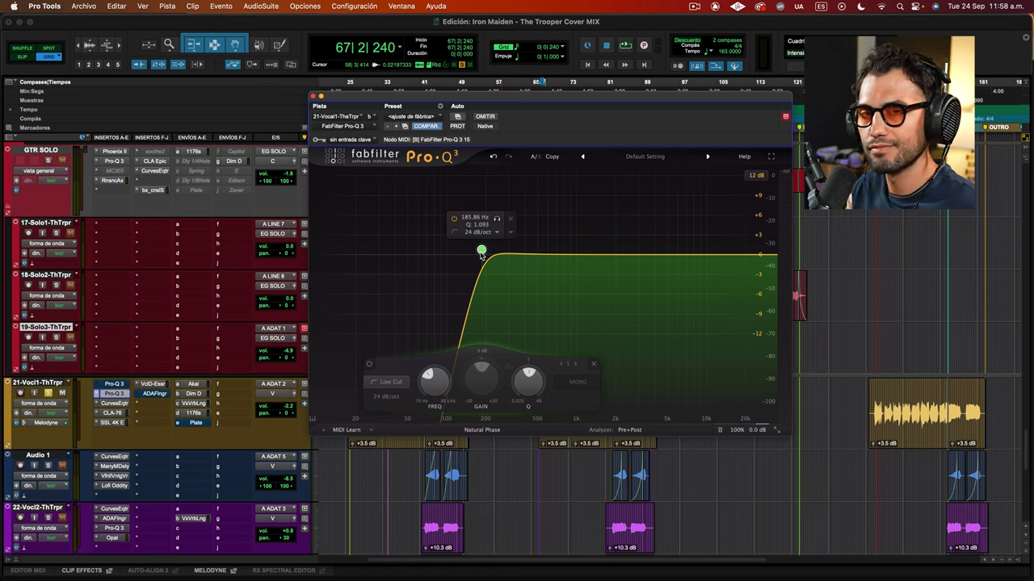
key(space)
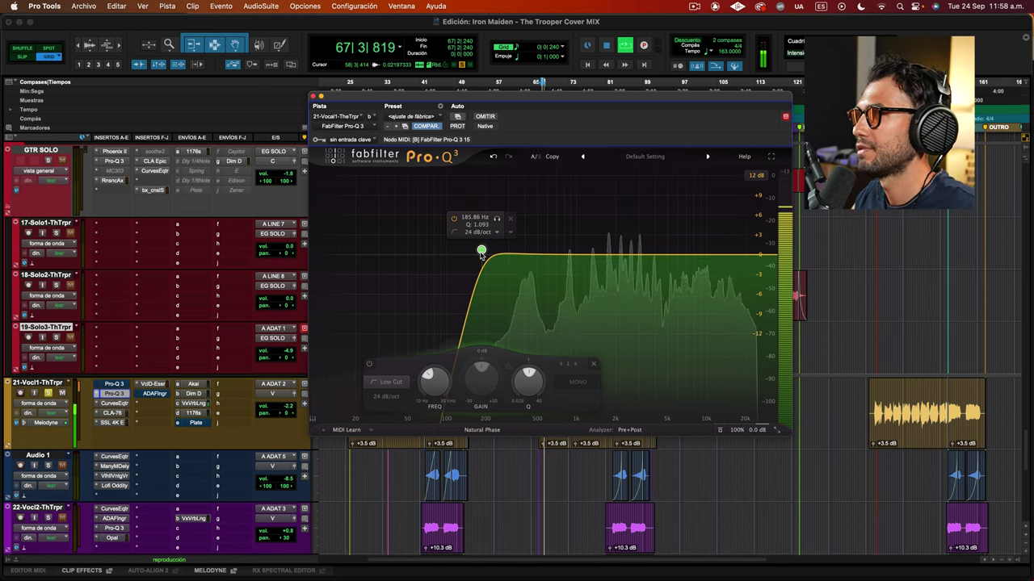
click(114, 403)
click(485, 117)
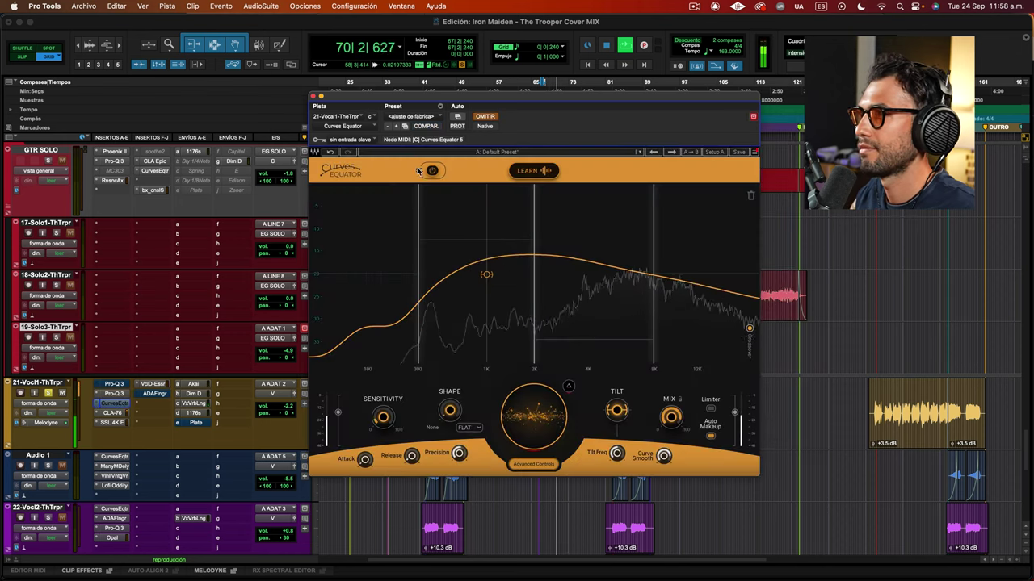
drag(456, 101, 432, 100)
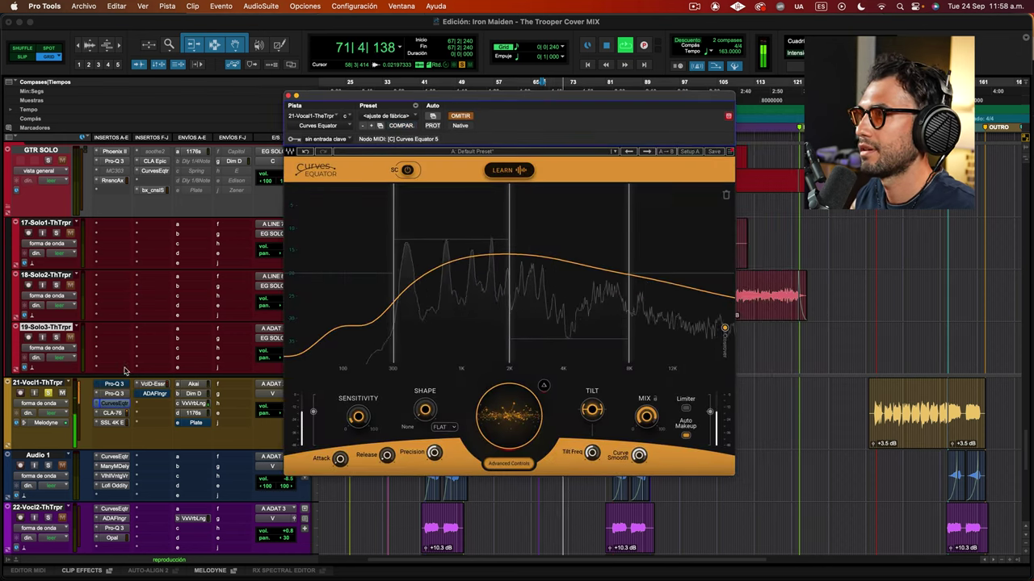
- Unsolo the lead vocal and compare it within the full mix with its Curves Equator active and bypassed, leaving it active
click(50, 397)
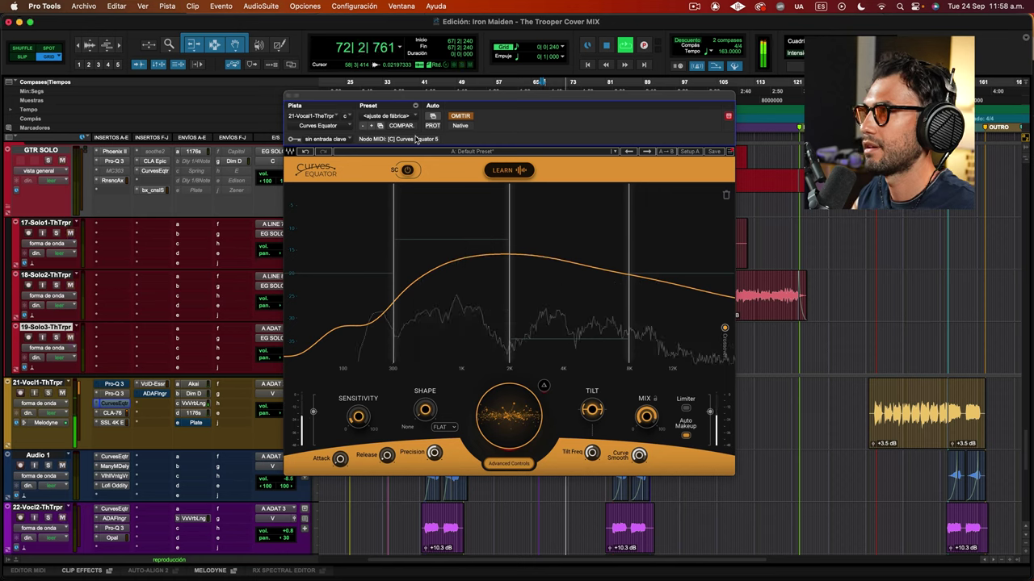
click(459, 117)
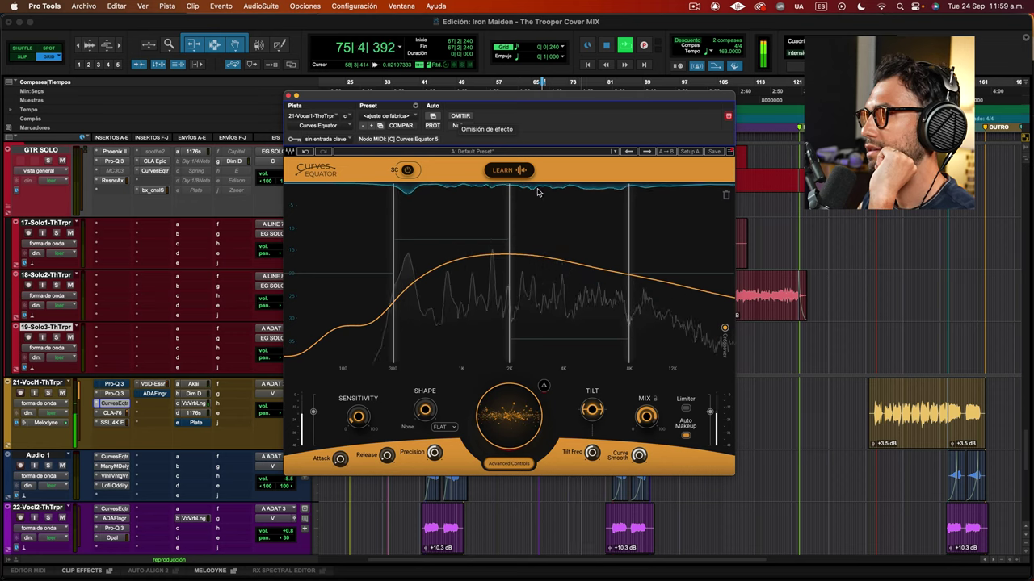
click(460, 118)
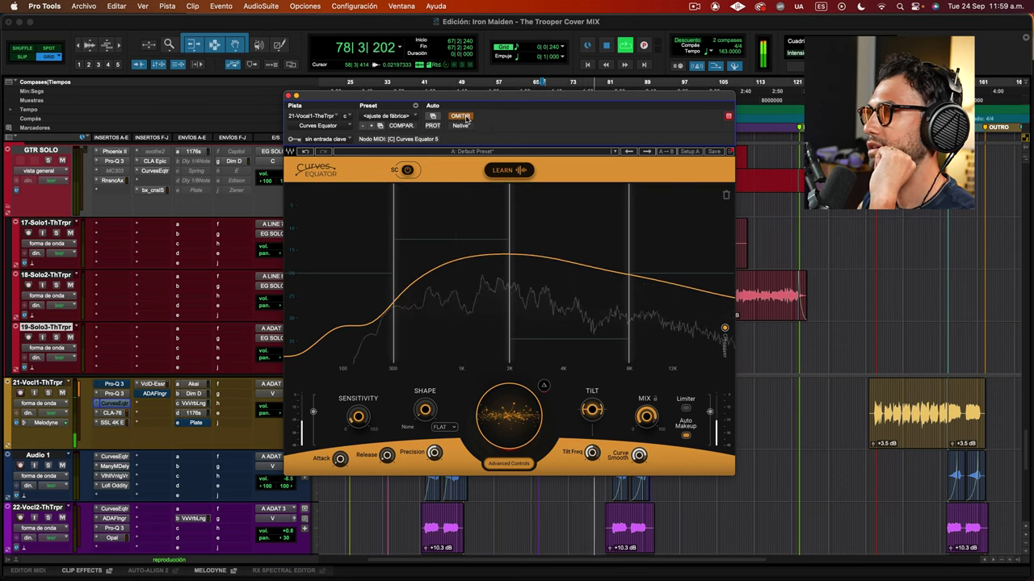
click(460, 117)
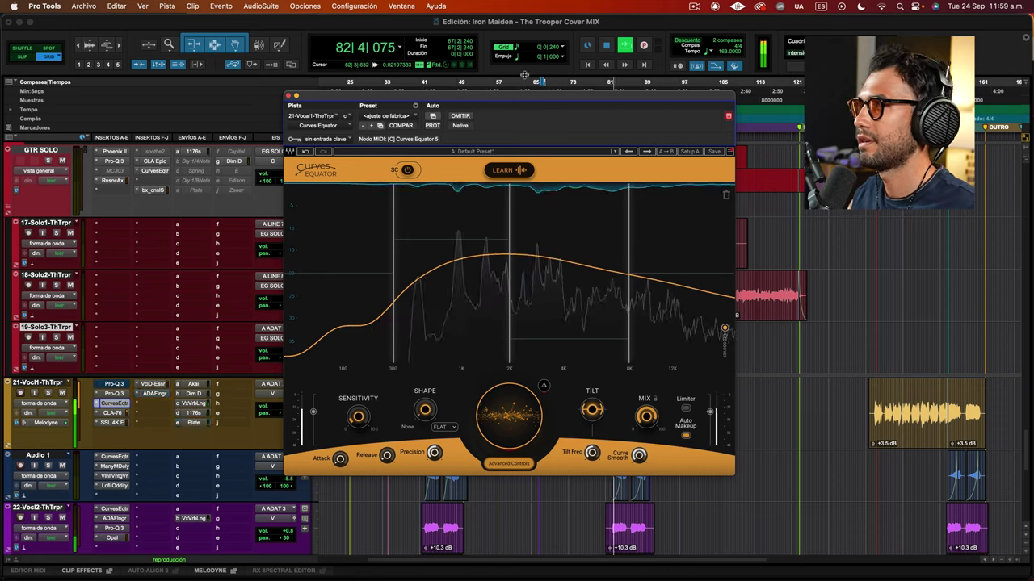
key(space)
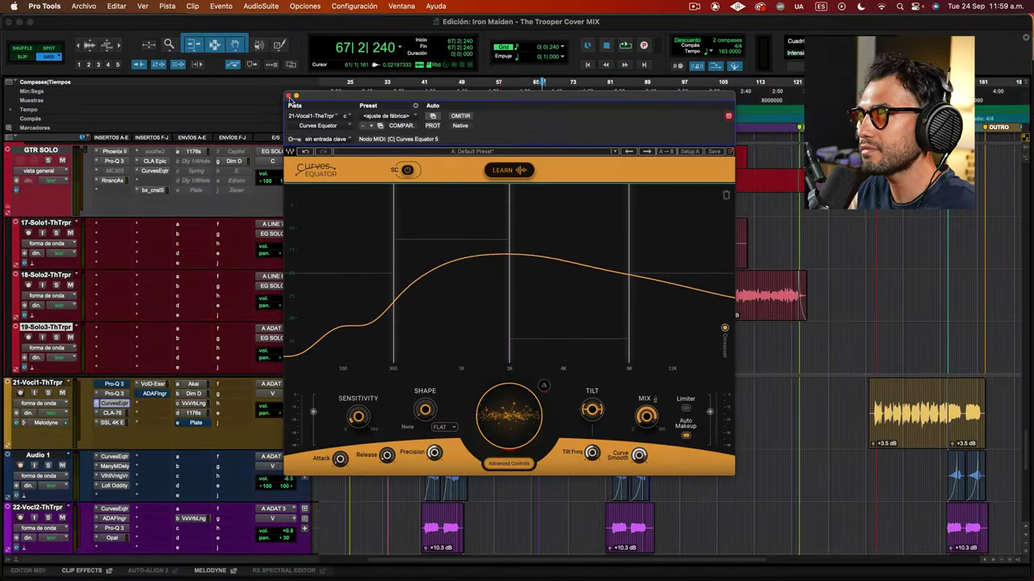
- Switch to the Curves Equator insert on the MIX BUS track and apply the Full Reset preset for All
click(289, 95)
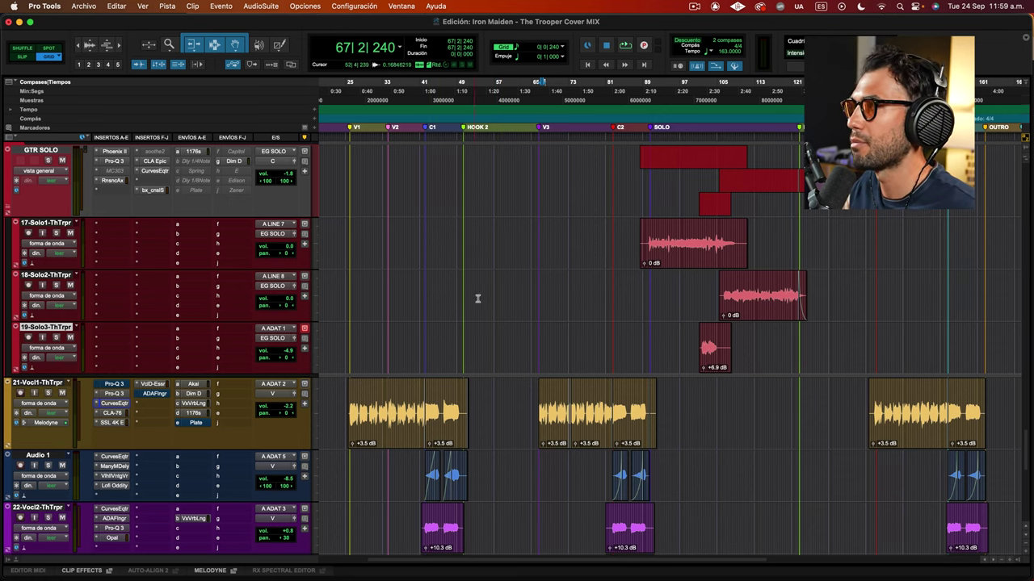
scroll(477, 298, down, 15)
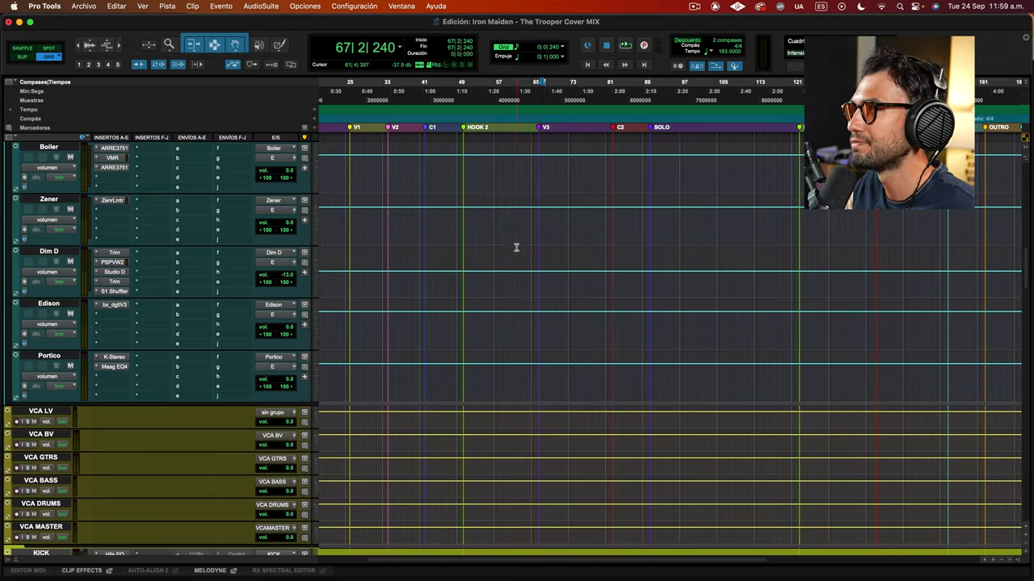
scroll(516, 251, up, 10)
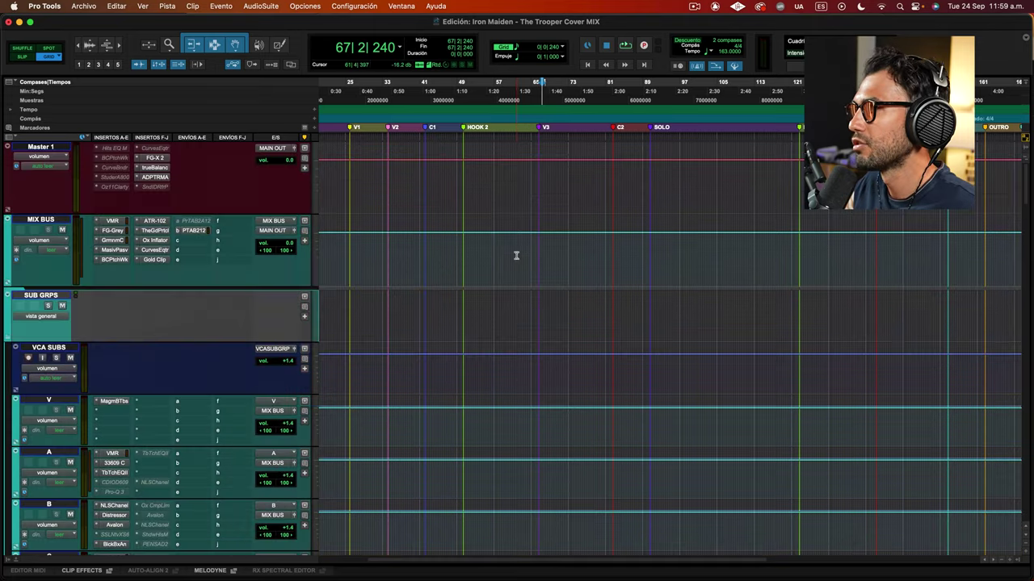
click(163, 252)
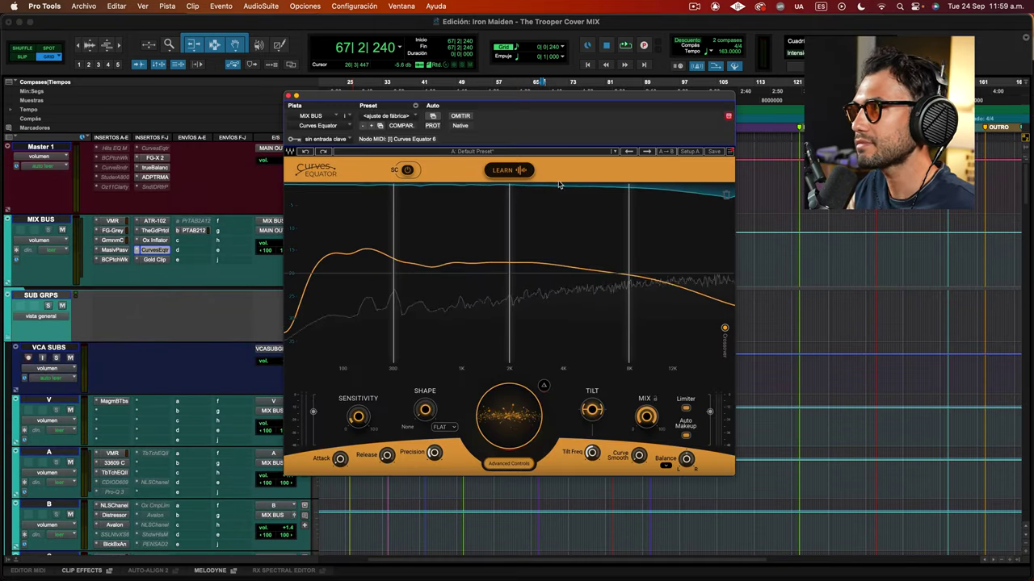
click(613, 154)
mouse_move(731, 271)
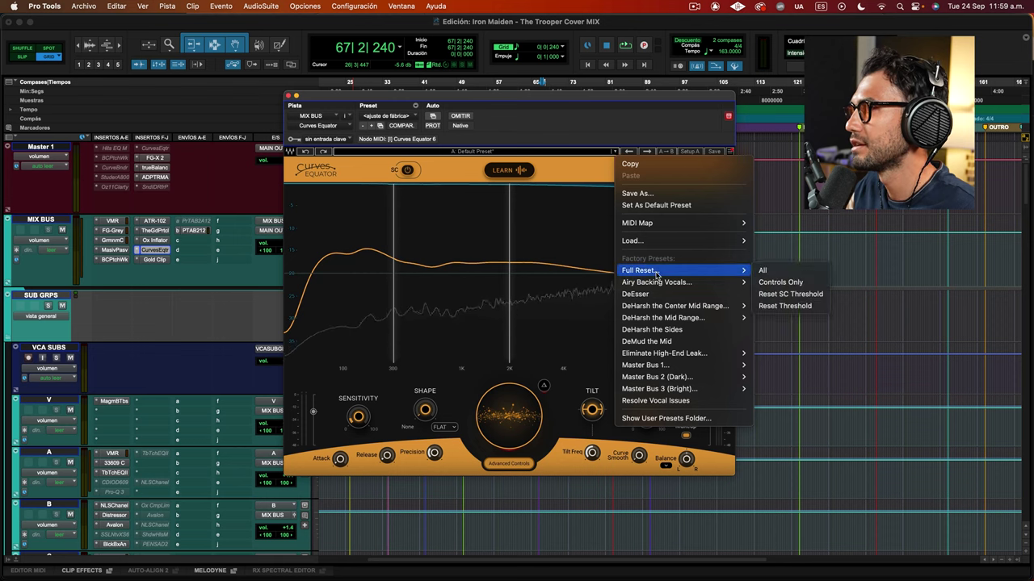
click(790, 272)
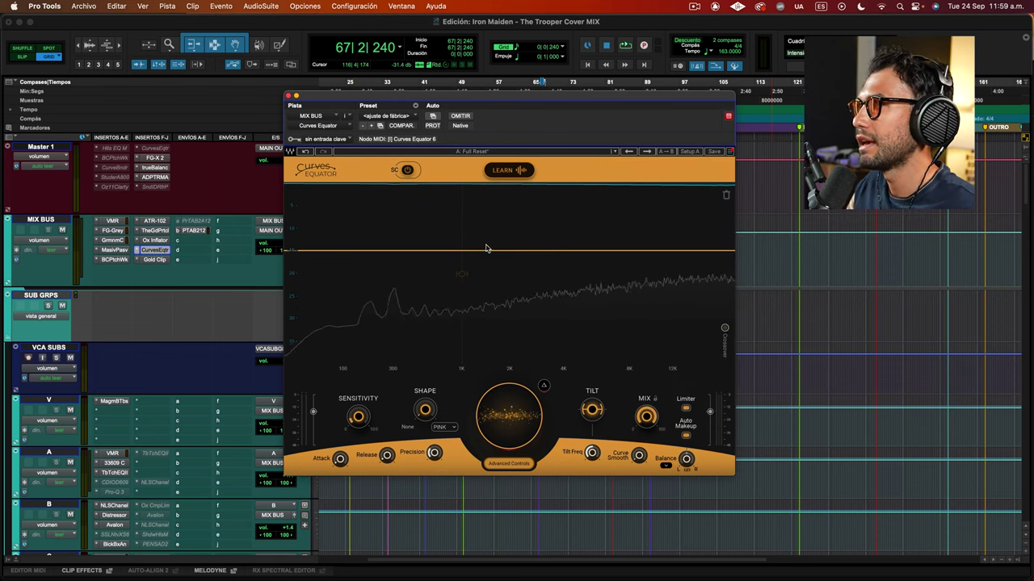
- Set the MIX BUS Curves Equator's shape curve to FLAT and reposition the plugin window
mouse_move(514, 99)
mouse_down()
mouse_move(517, 122)
mouse_move(525, 88)
mouse_up()
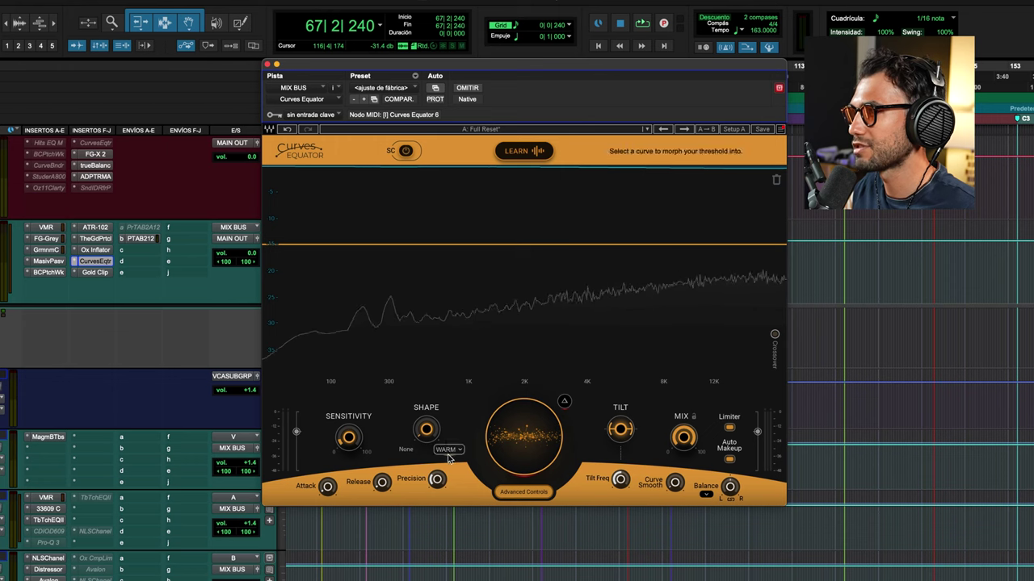
click(449, 461)
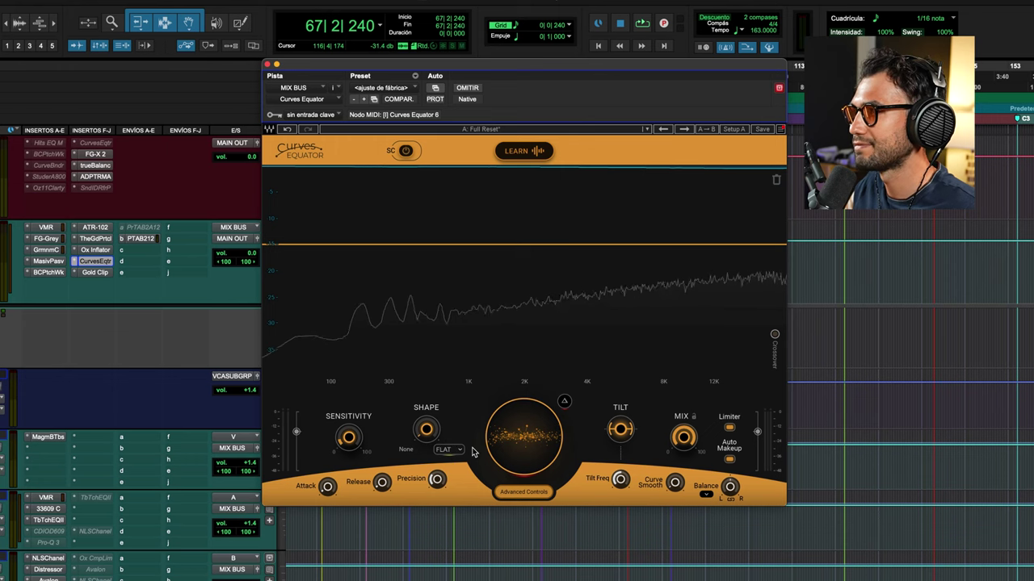
drag(555, 73, 570, 99)
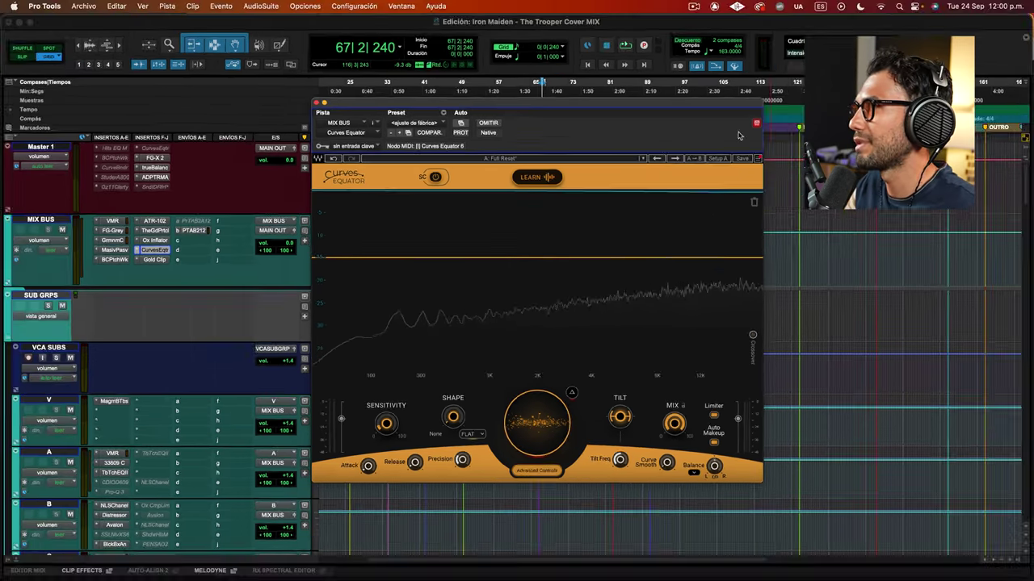
drag(685, 107, 662, 86)
- Have Equator learn the MIX BUS audio during playback, apply the learned curve, and listen before stopping playback
key(space)
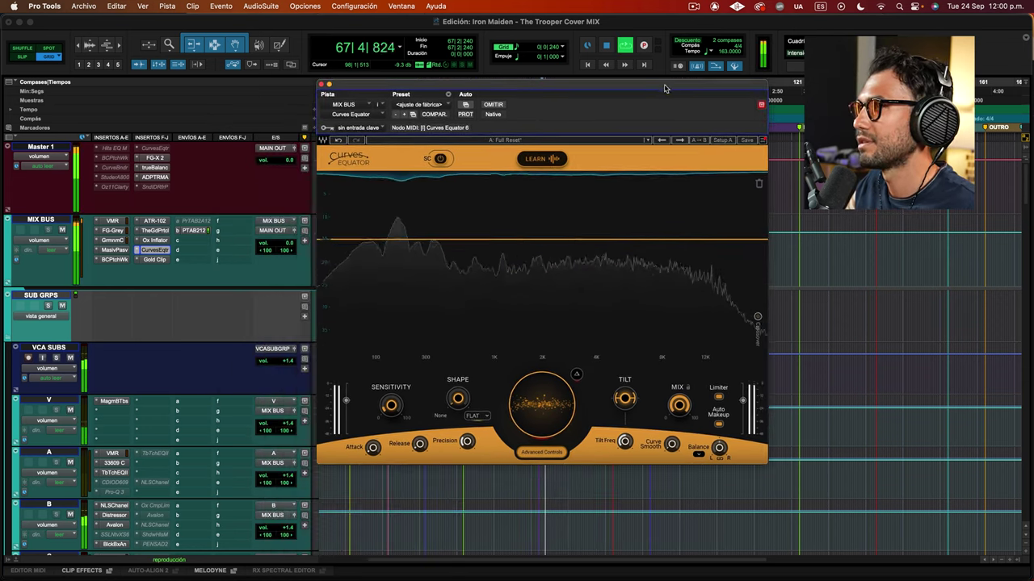
click(542, 160)
key(space)
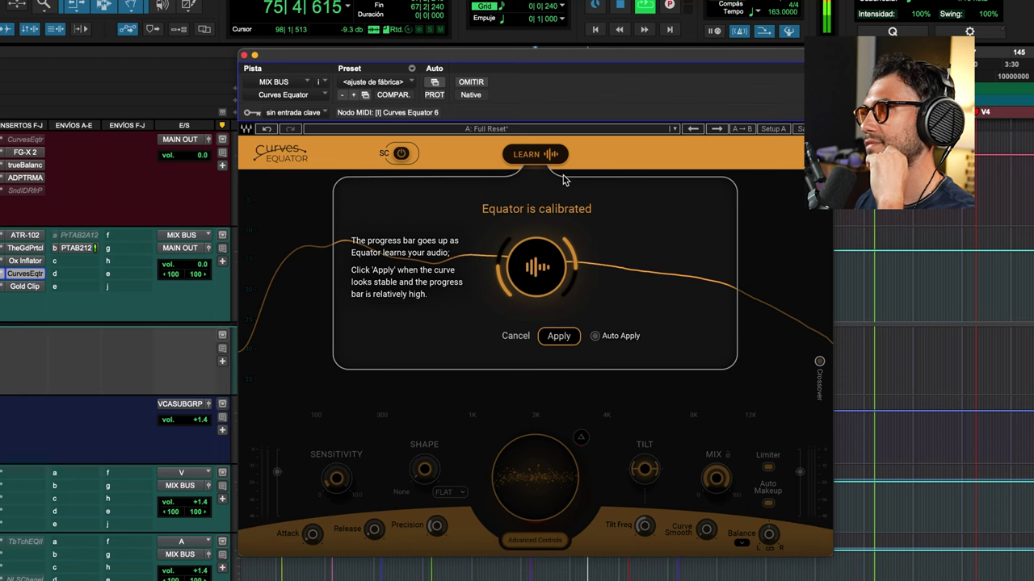
click(559, 337)
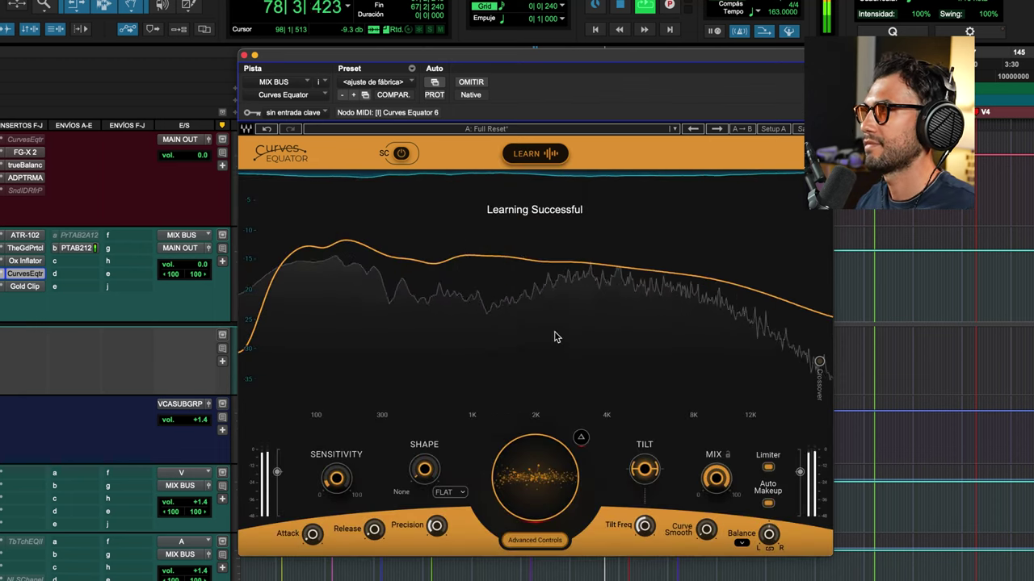
drag(558, 60, 540, 59)
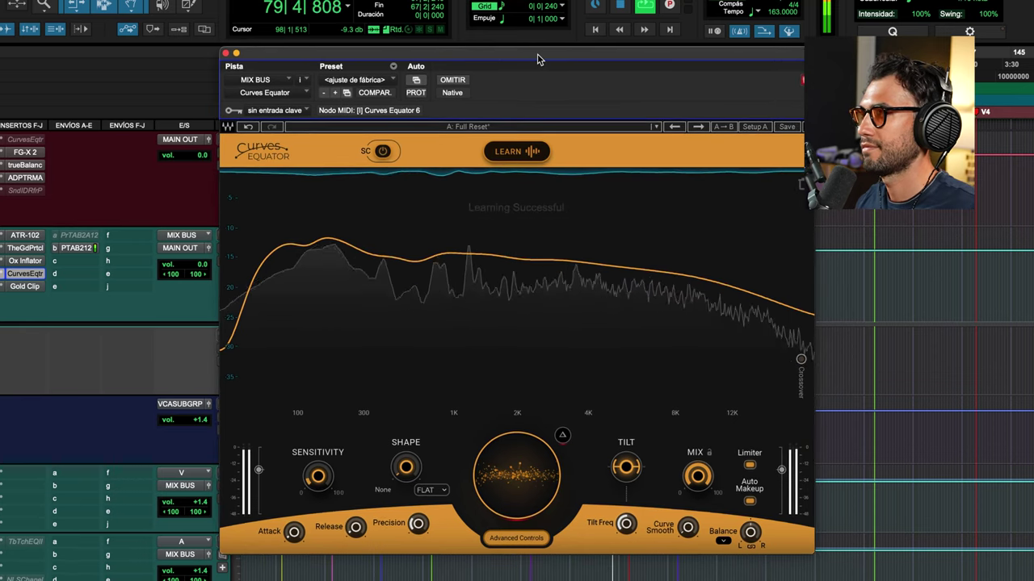
key(space)
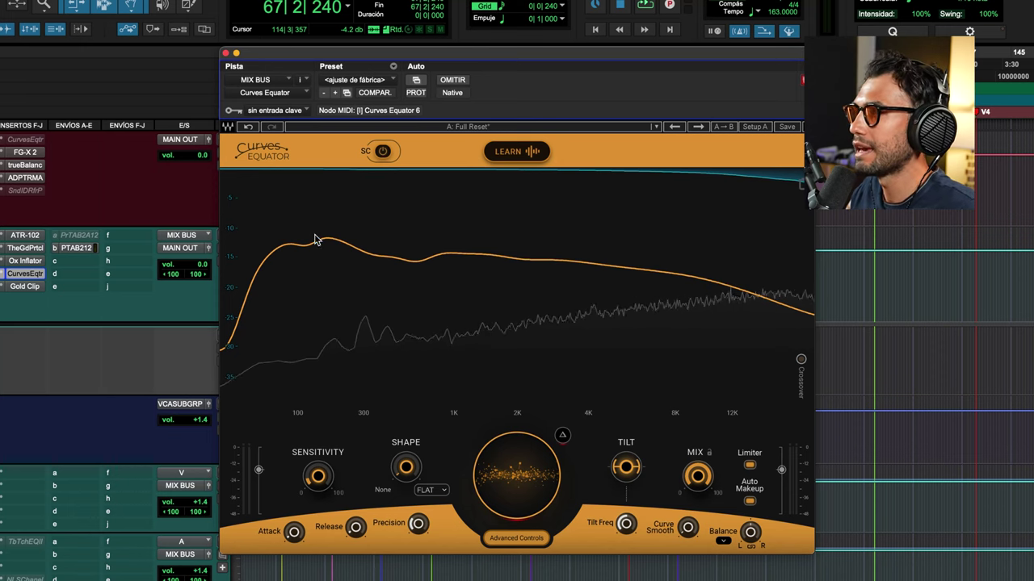
- Morph the learned curve partly toward the FLAT shape, and fine-tune sensitivity to about 23.4 and precision during playback
drag(406, 471, 405, 460)
key(space)
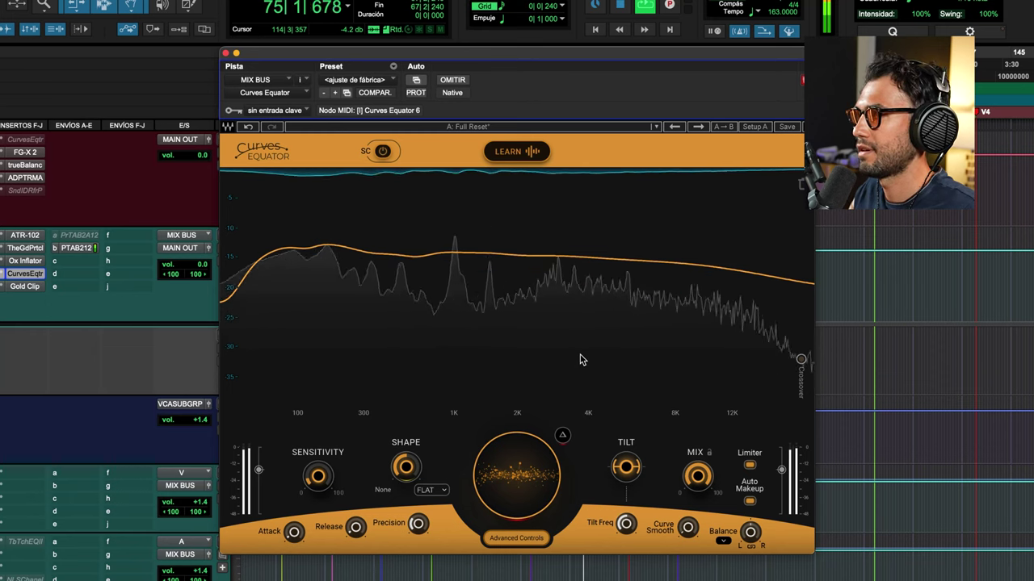
drag(317, 475, 317, 468)
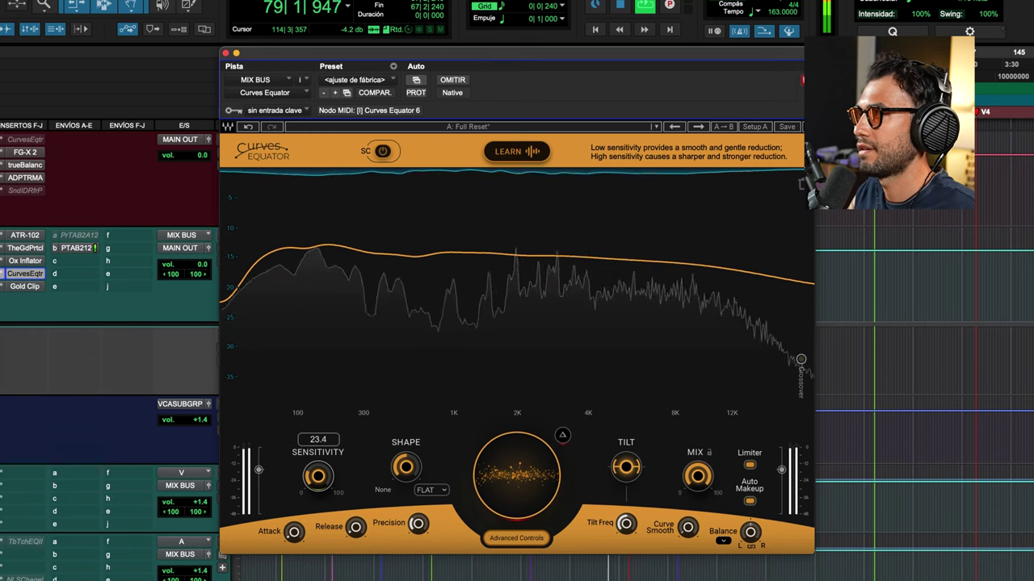
mouse_move(294, 533)
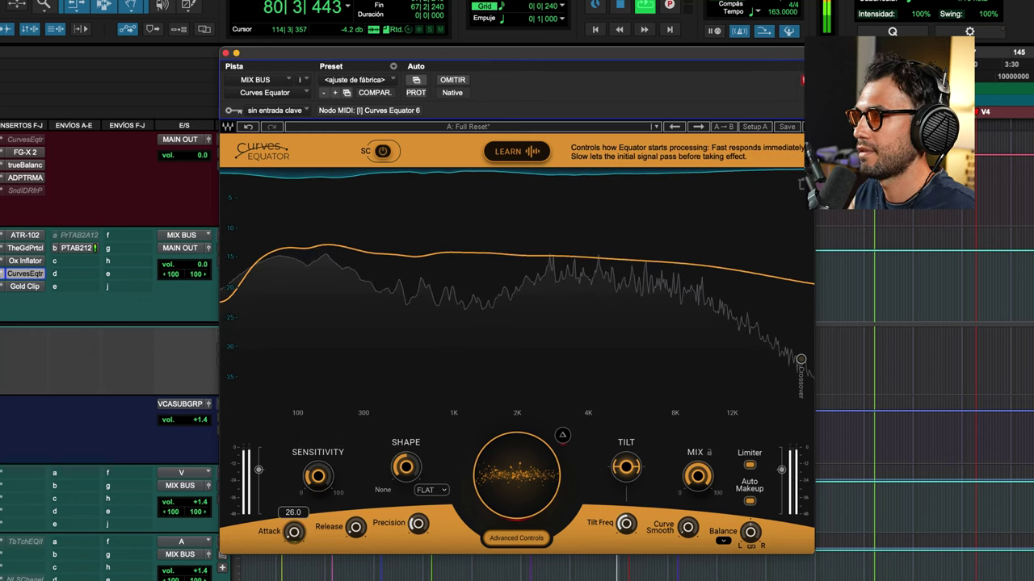
mouse_move(418, 523)
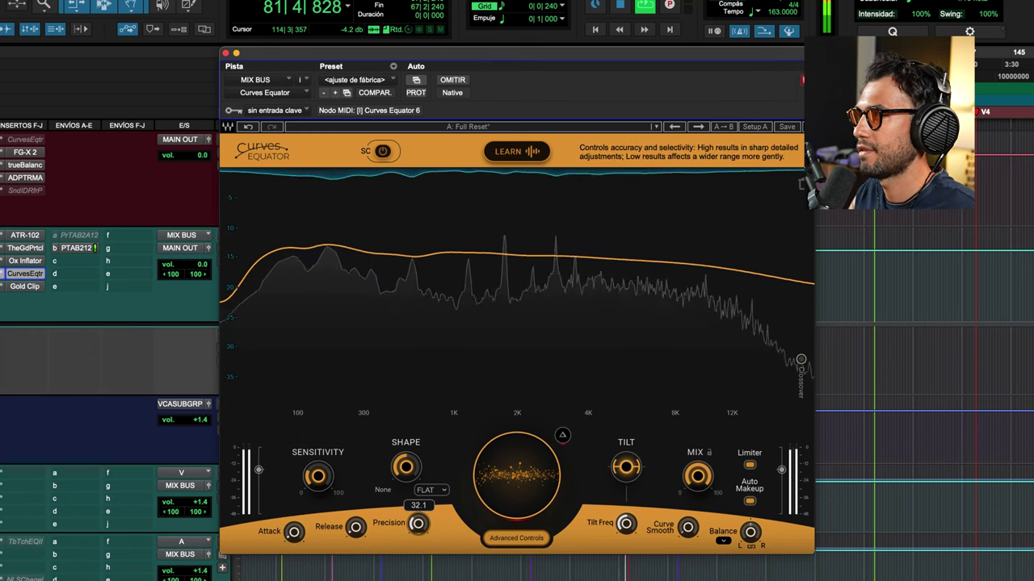
drag(417, 524, 419, 527)
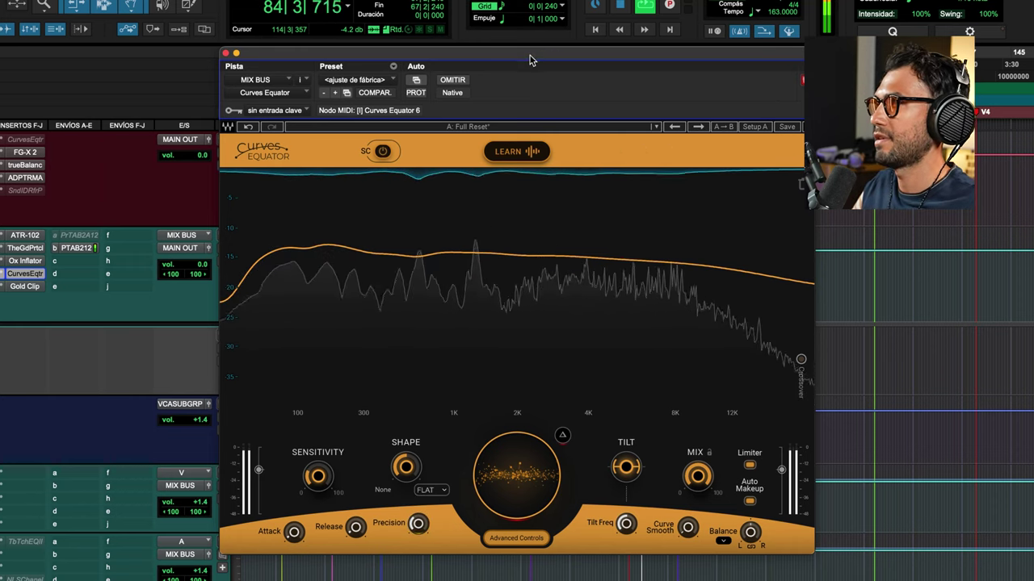
drag(528, 59, 528, 29)
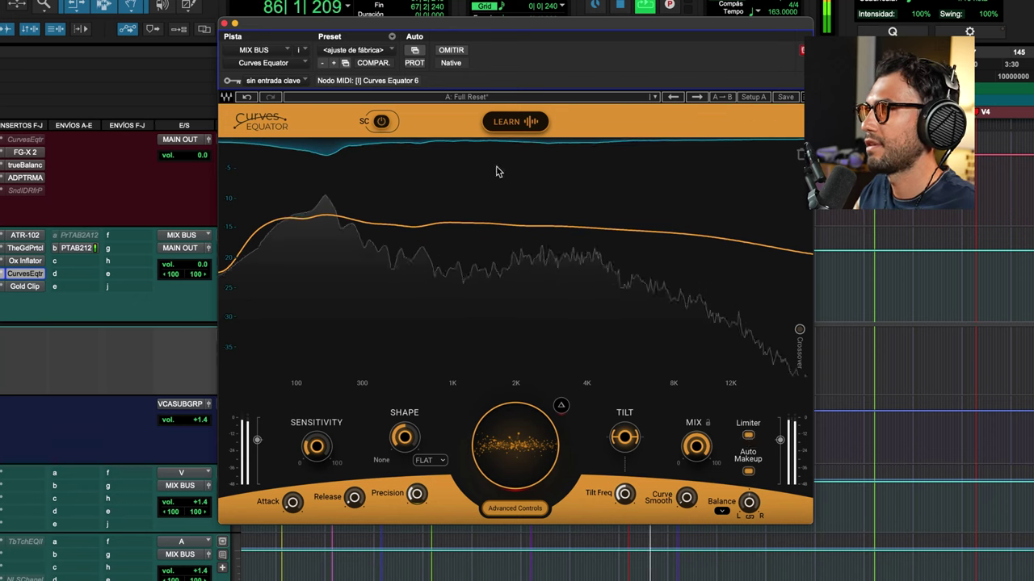
key(space)
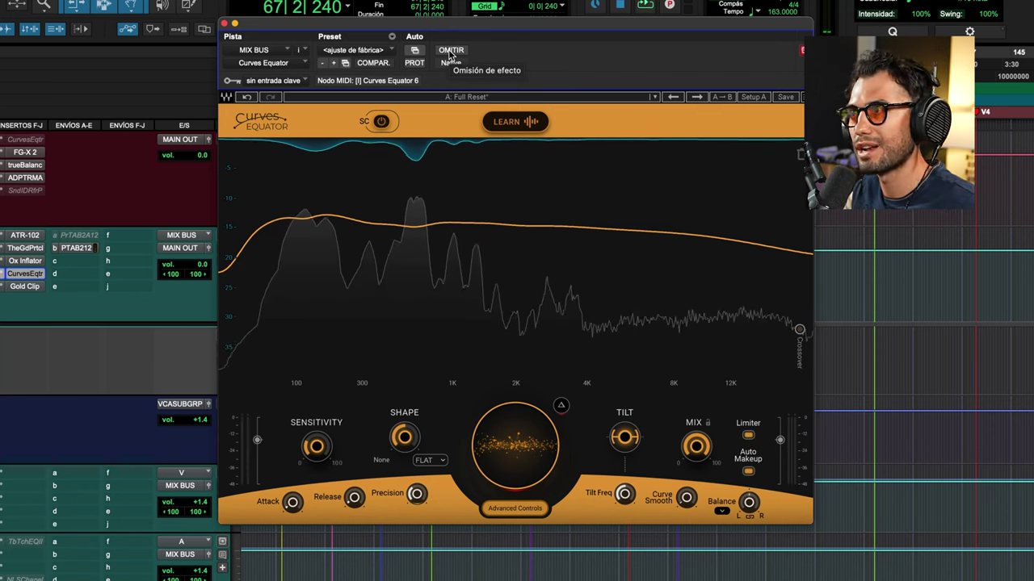
- Compare the full mix with the MIX BUS Curves Equator bypassed and active, leaving it active
key(space)
click(451, 52)
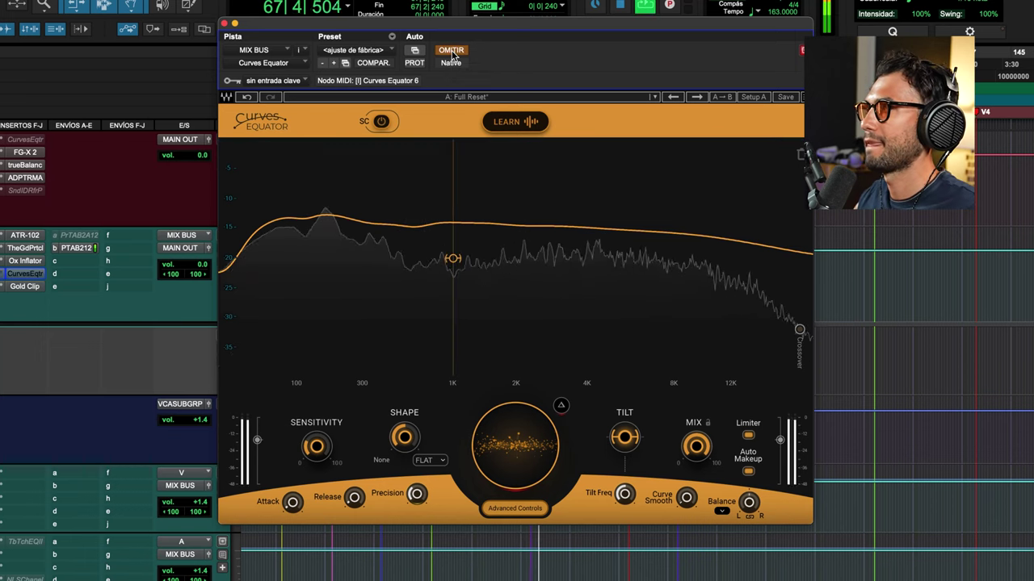
click(452, 52)
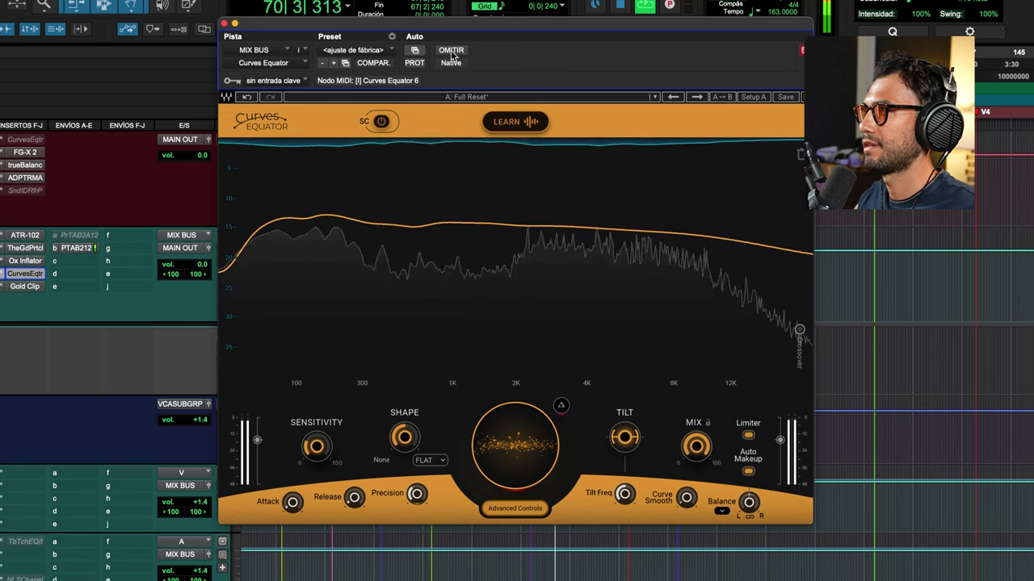
click(451, 51)
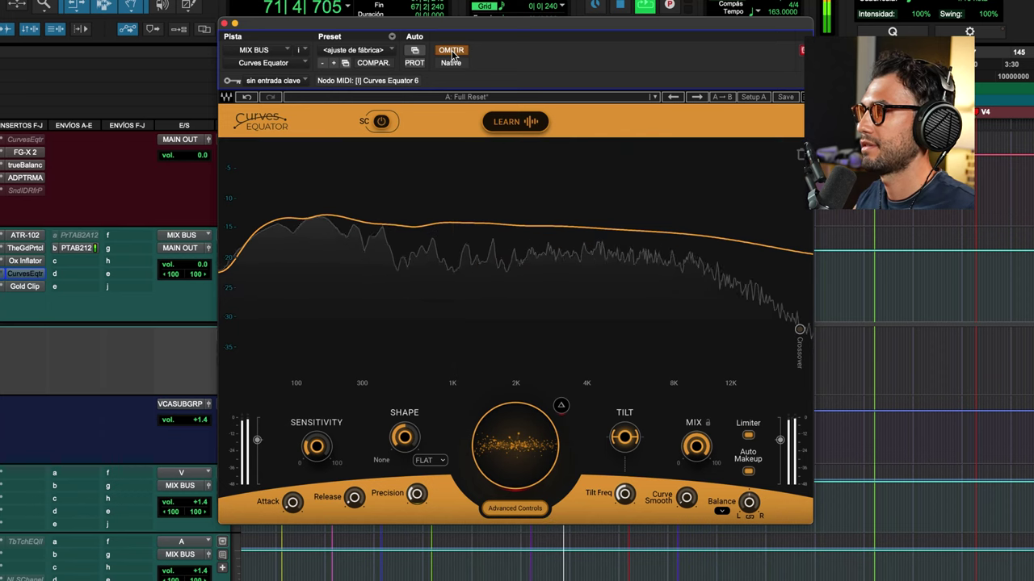
click(453, 51)
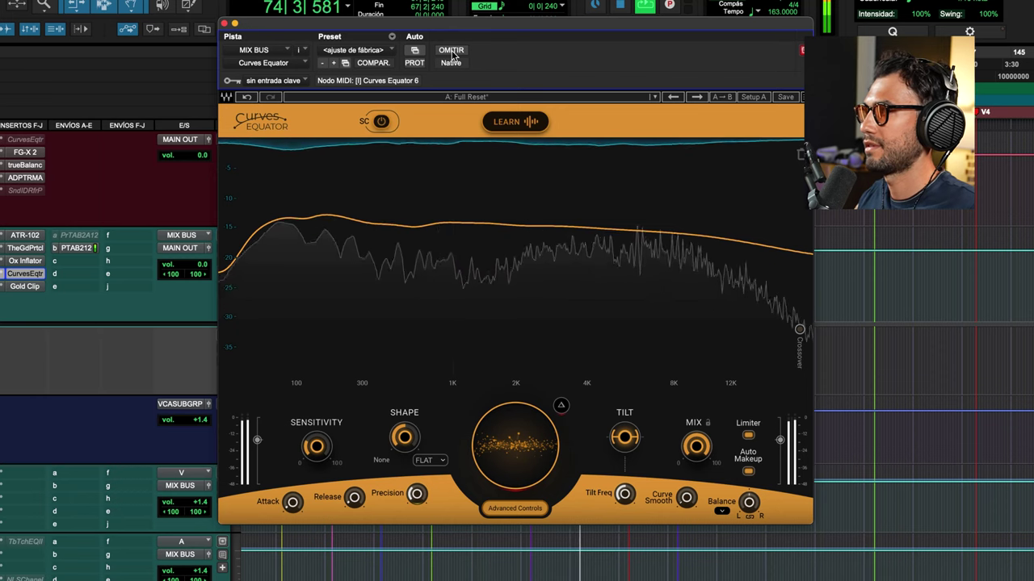
click(452, 52)
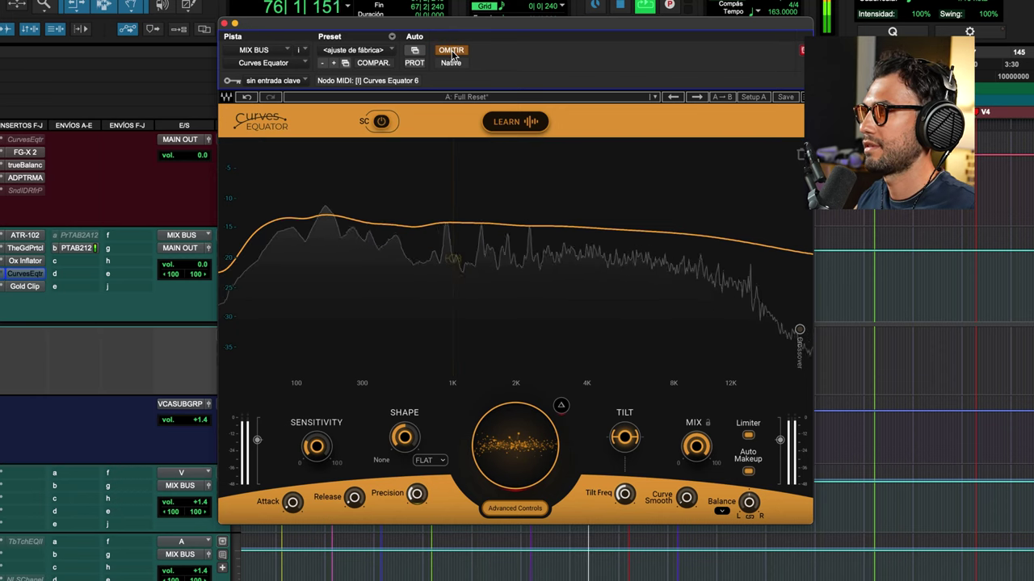
click(453, 51)
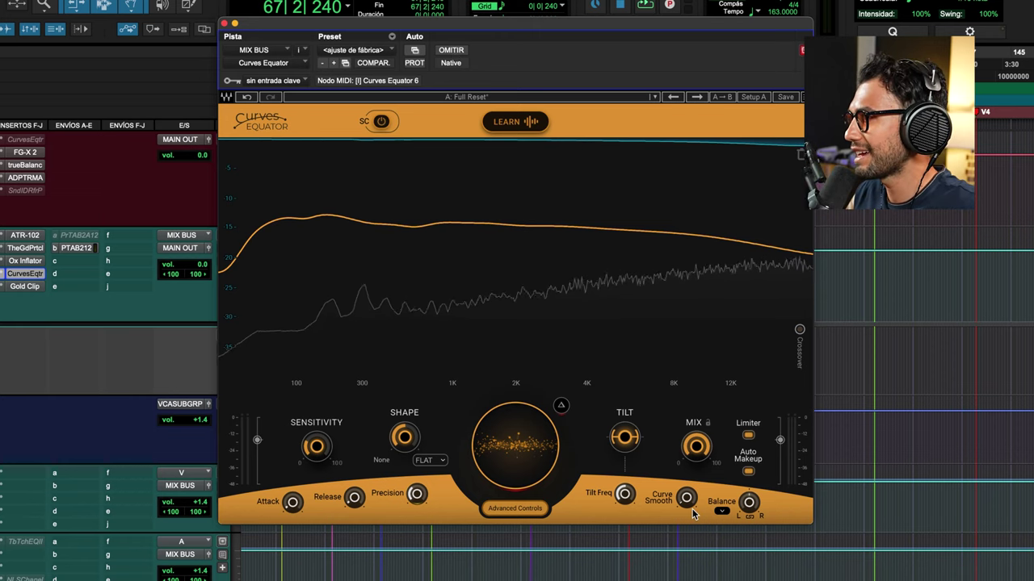
- Set Curve Smooth to about 19 and audition the PINK shape curve before returning to FLAT
mouse_move(686, 497)
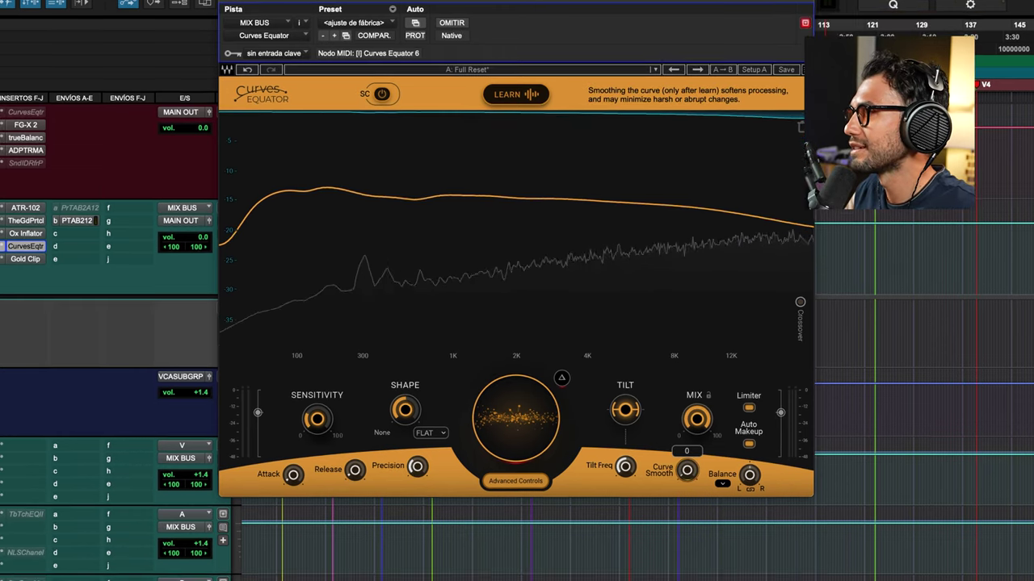
mouse_move(686, 497)
mouse_down()
mouse_move(686, 472)
mouse_move(687, 482)
mouse_up()
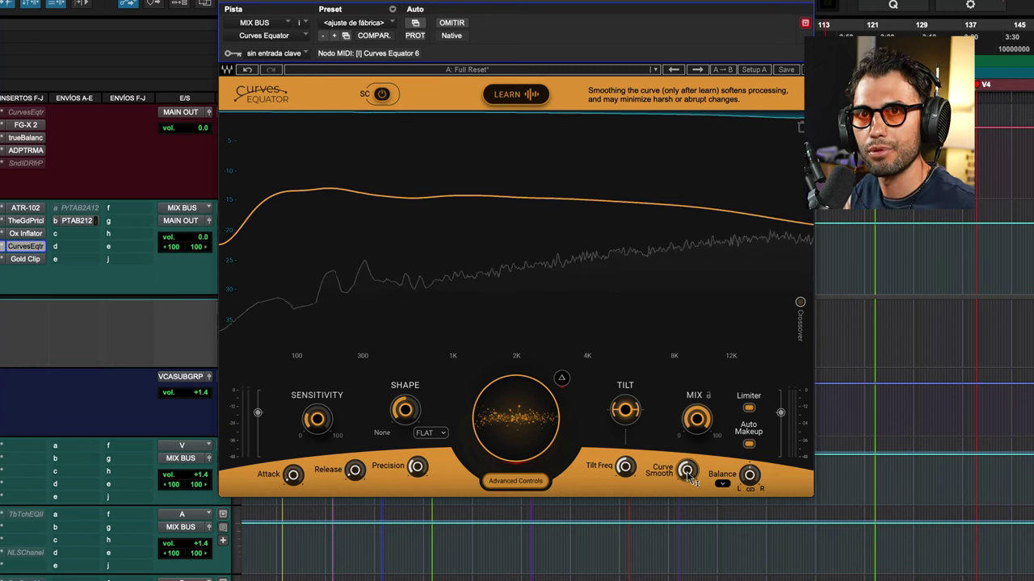
mouse_move(686, 485)
mouse_down()
mouse_move(687, 471)
mouse_move(687, 497)
mouse_up()
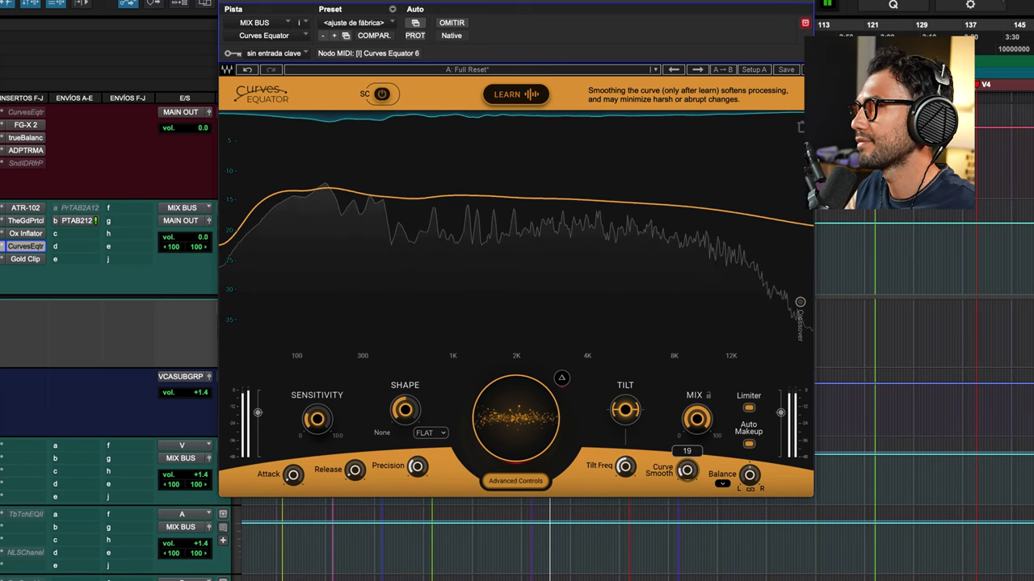
click(425, 434)
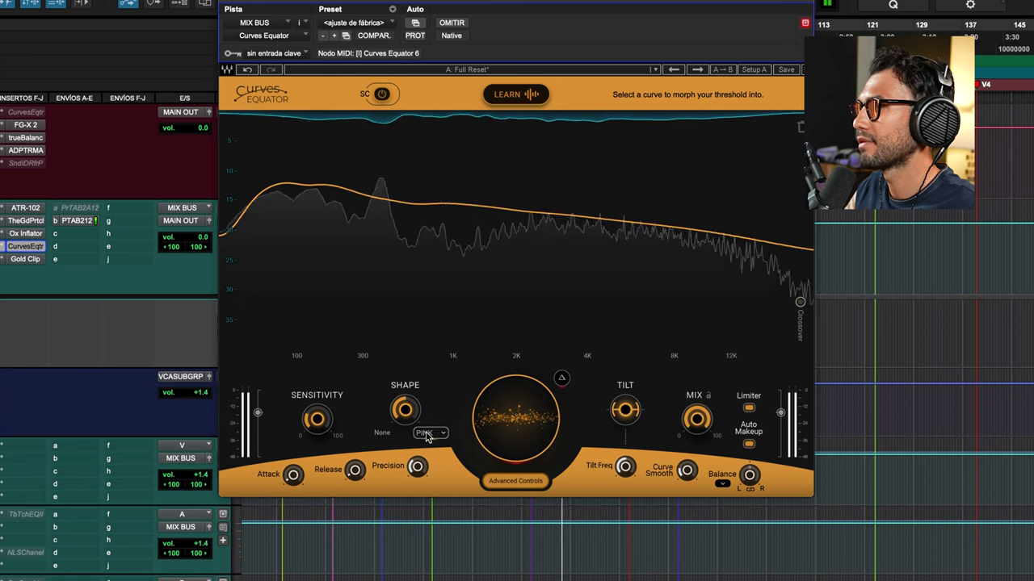
click(430, 435)
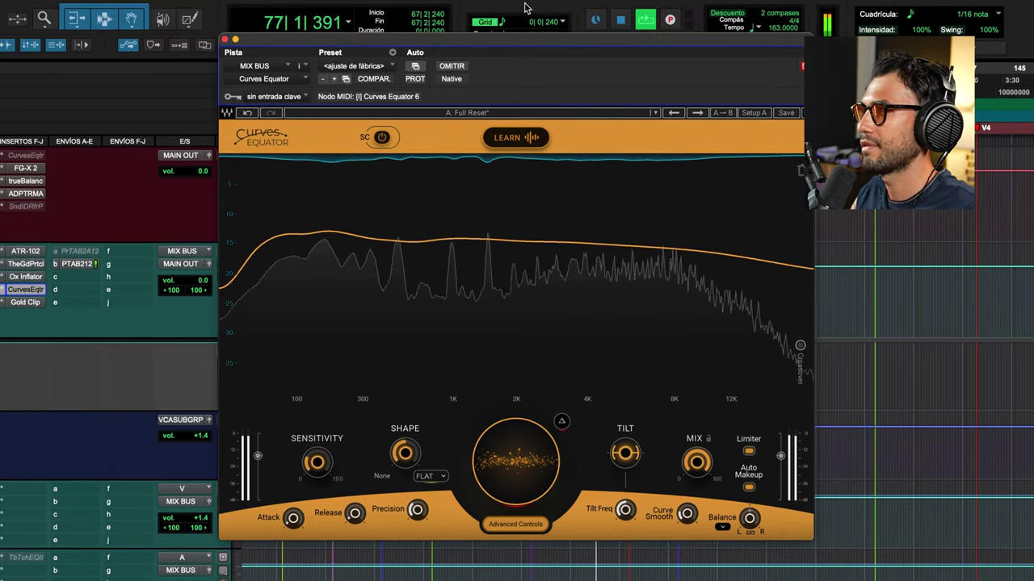
- Enable the Crossover bands, set the 2K to 8K band's cut to 110, and compare the mix bypassed and active
click(801, 347)
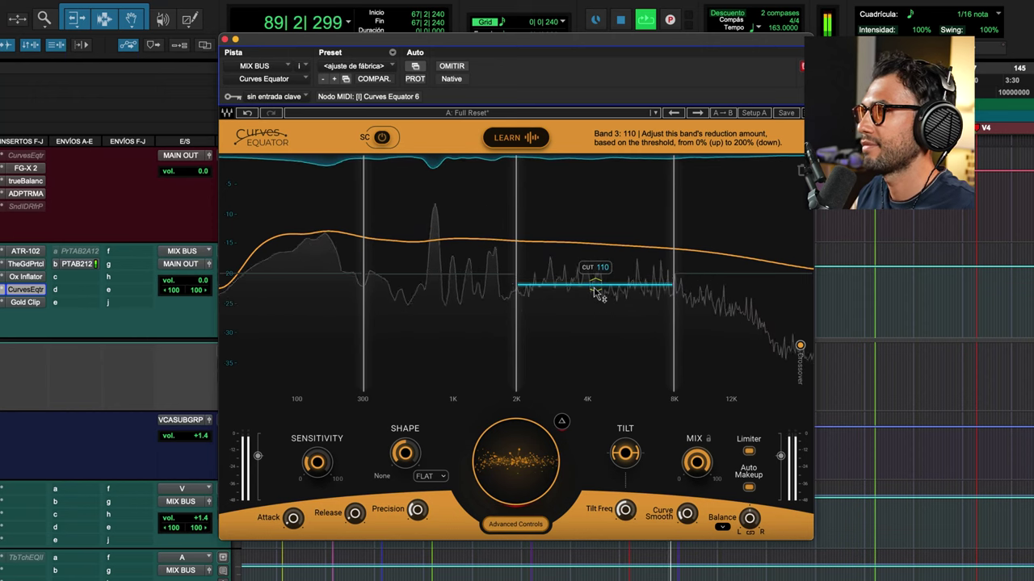
key(space)
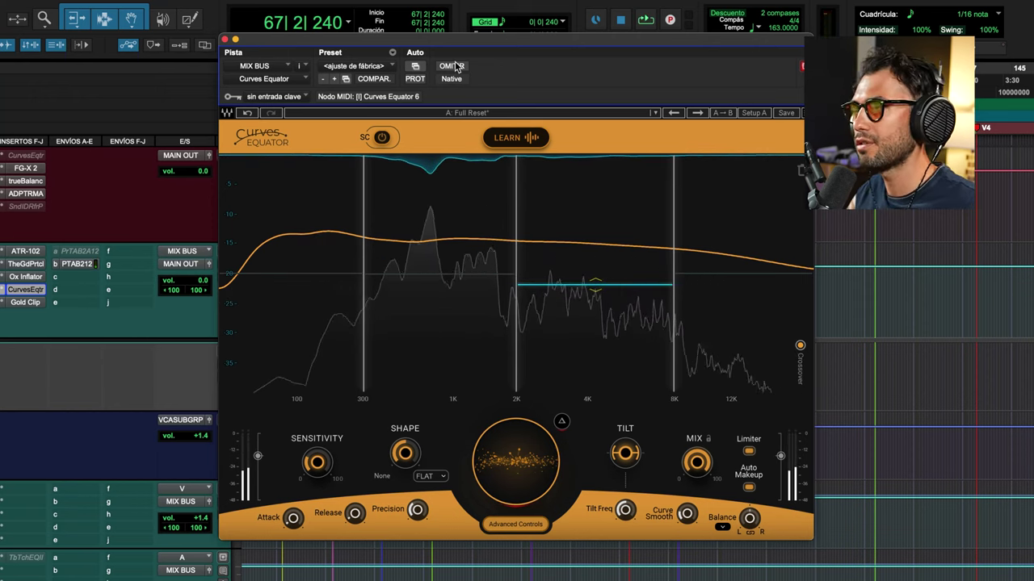
key(space)
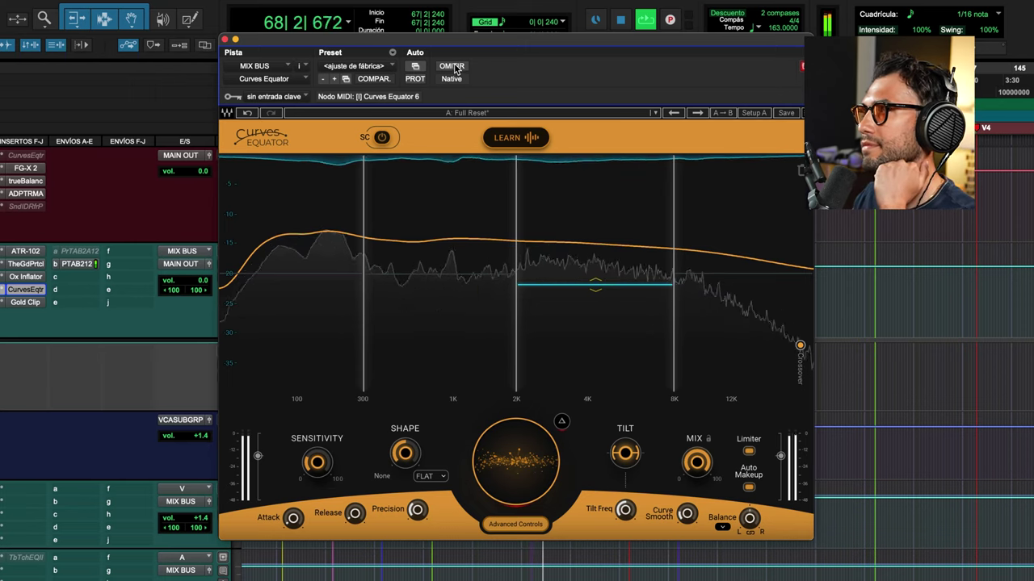
click(453, 67)
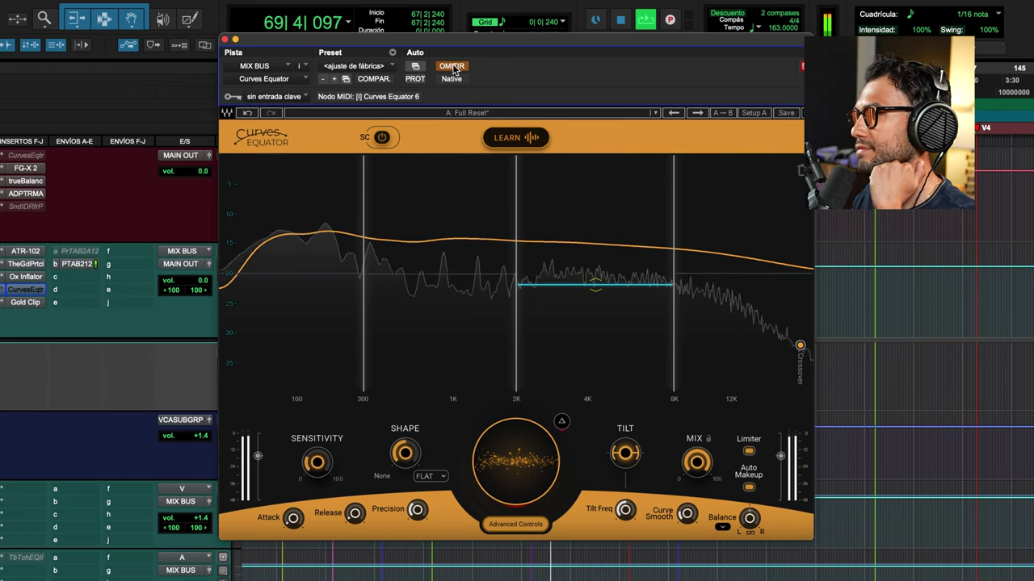
click(453, 67)
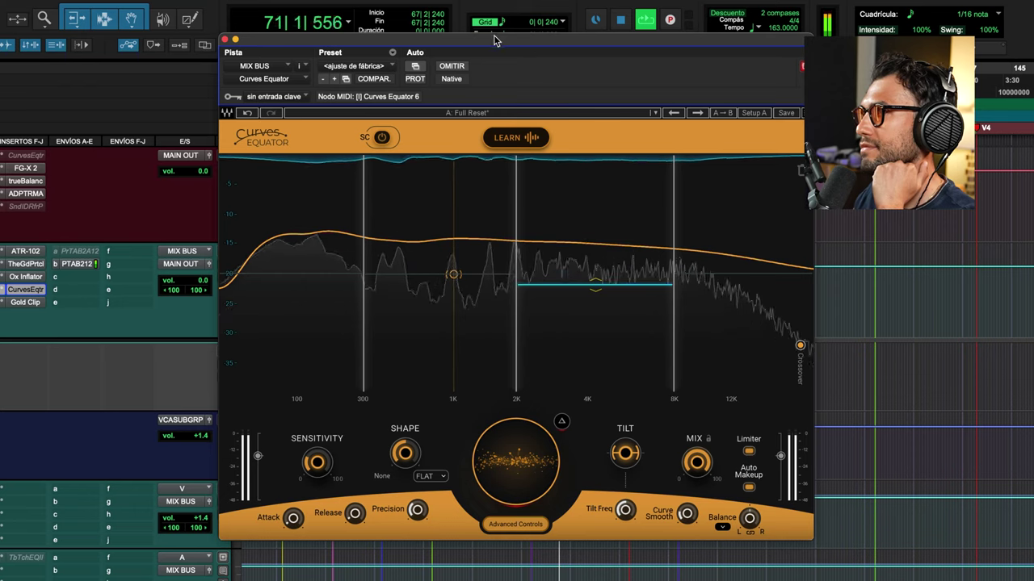
- Compare L/R (Split) with Linked stereo processing during playback, leaving the plugin on L/R (Split)
click(715, 500)
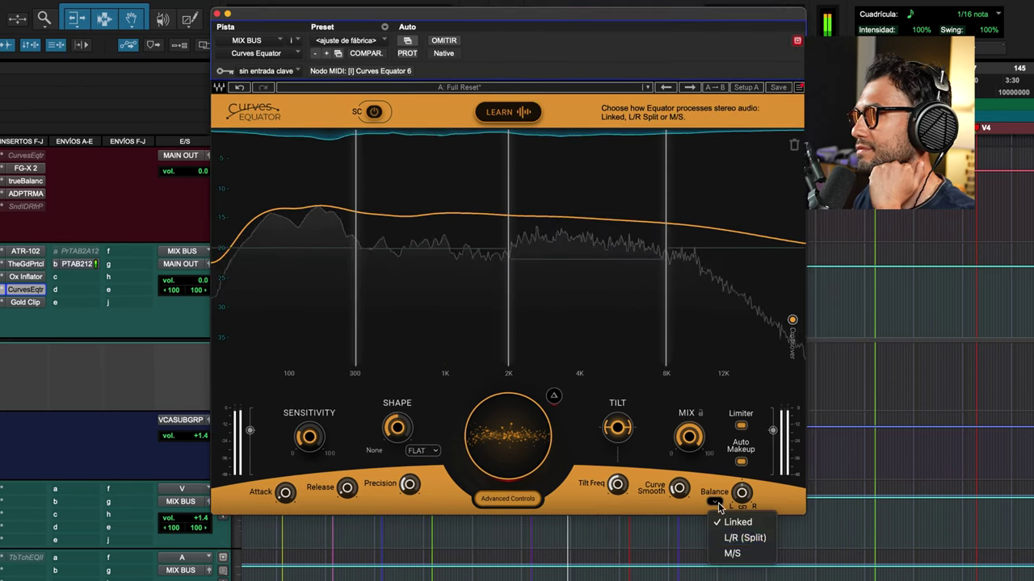
click(739, 538)
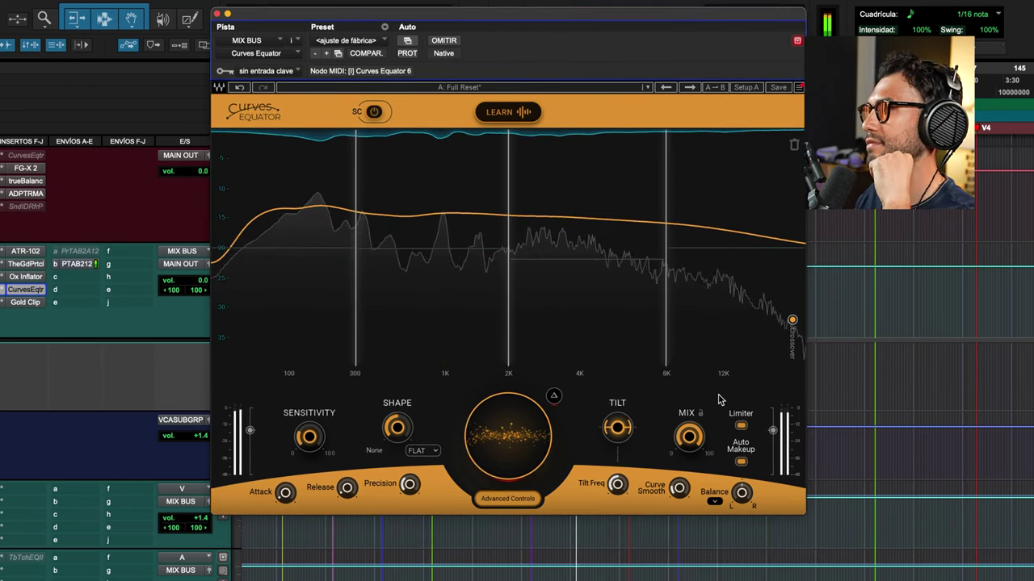
click(715, 502)
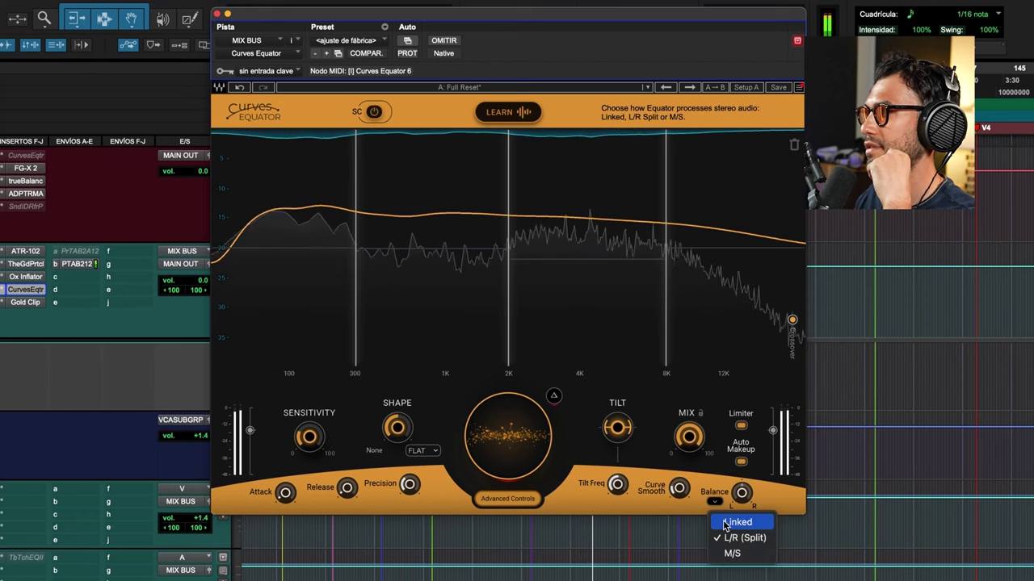
click(723, 523)
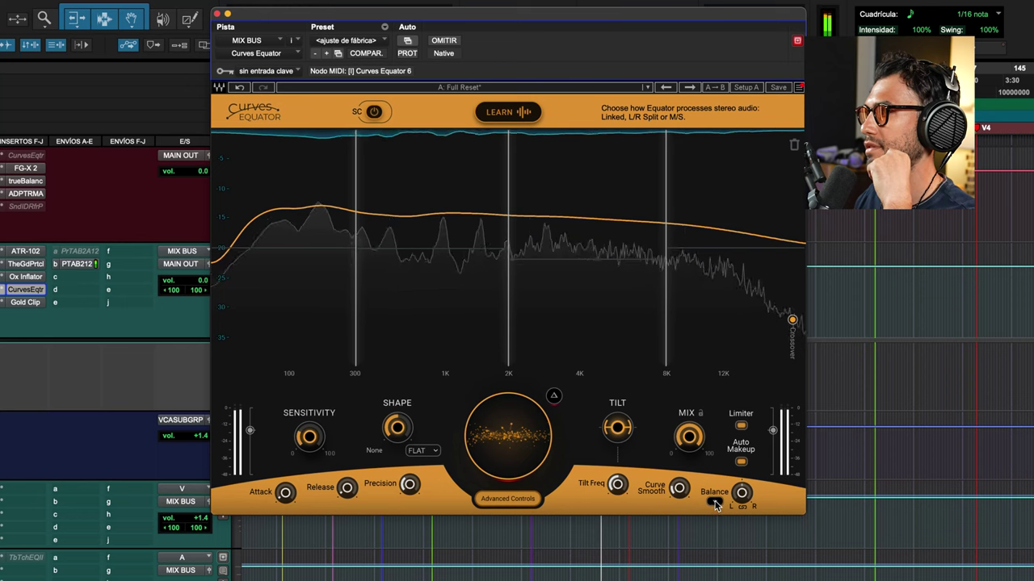
click(715, 501)
click(715, 537)
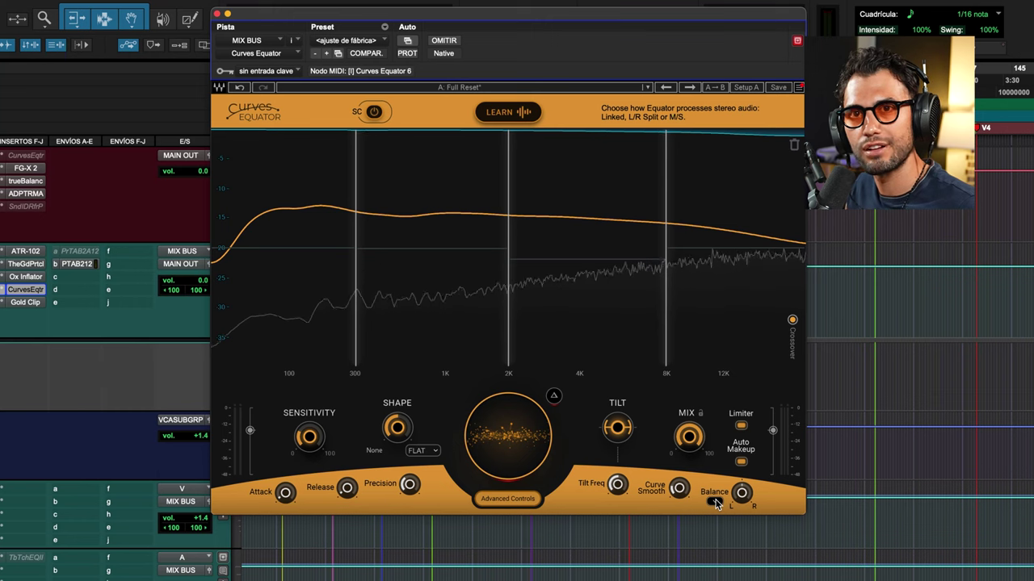
click(714, 502)
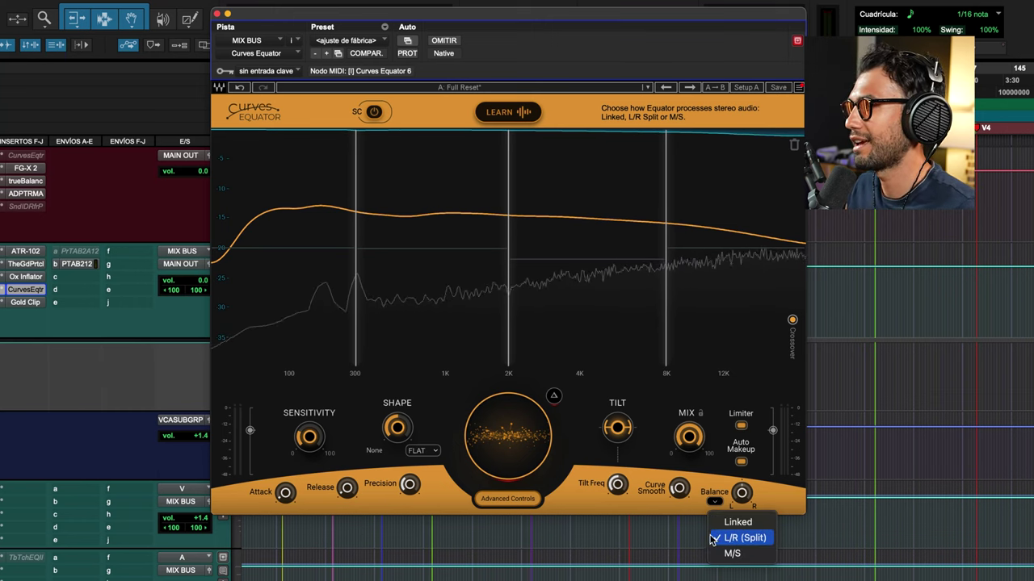
click(654, 502)
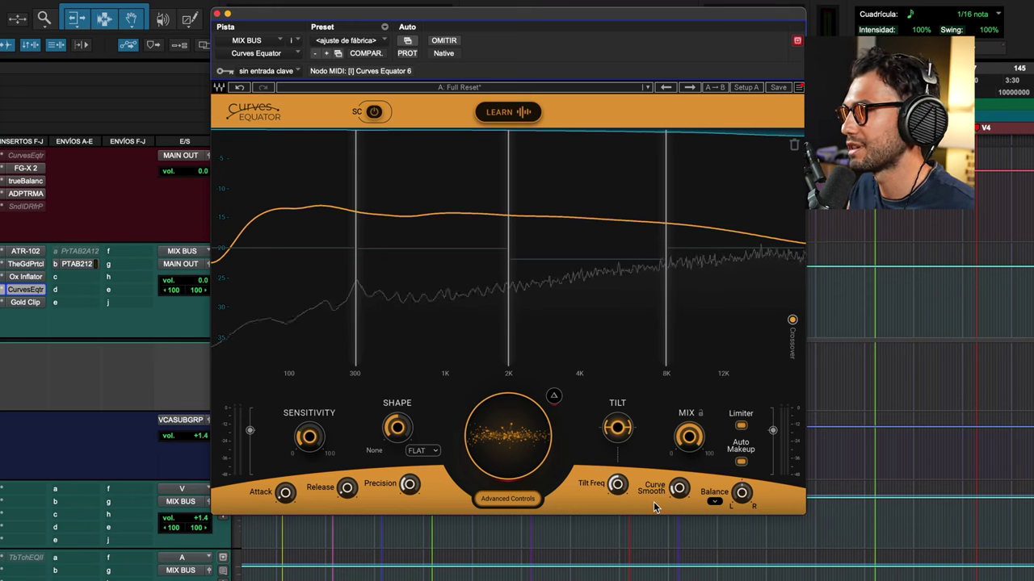
- Play the mix again, switching the stereo processing to Linked and back to L/R (Split)
key(space)
click(714, 502)
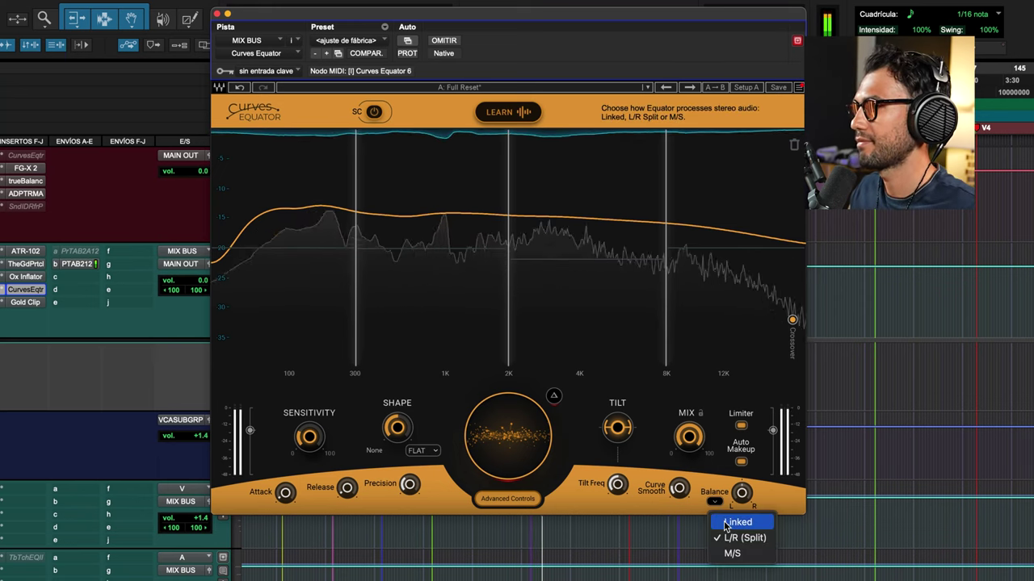
click(727, 523)
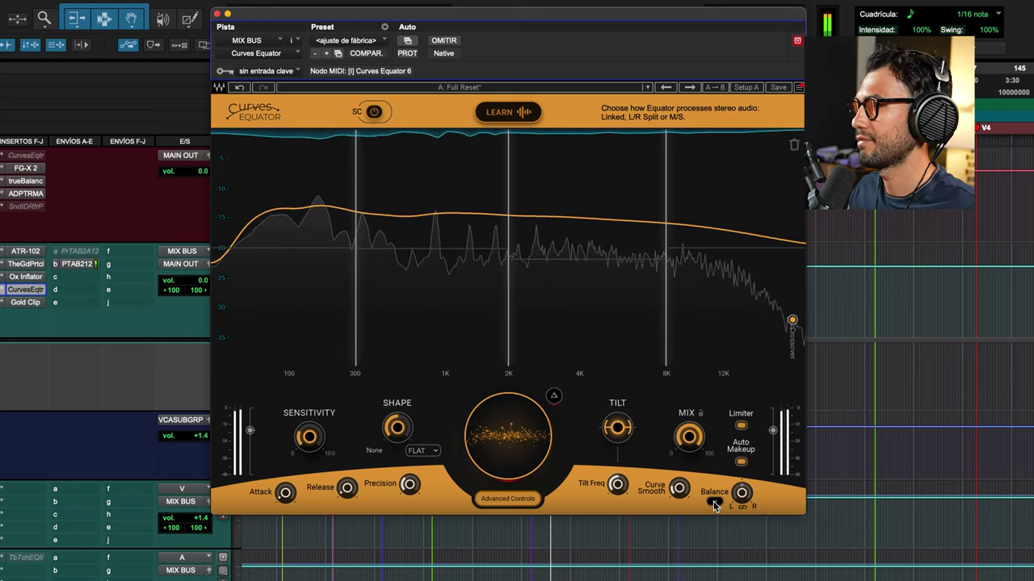
click(714, 505)
click(732, 538)
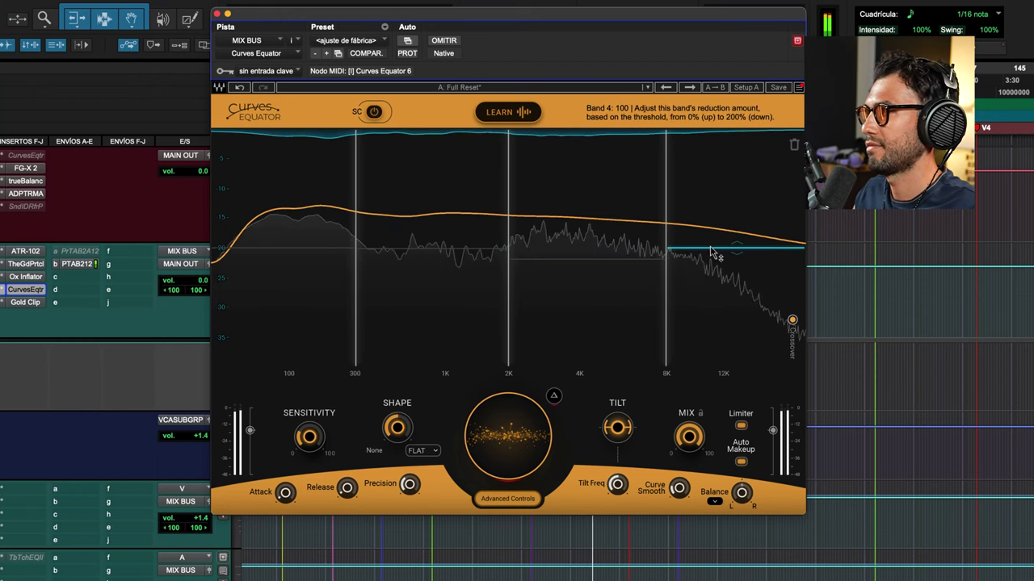
- Audition the delta signal of the MIX BUS Curves Equator and compare the mix with the plugin bypassed and active
click(554, 397)
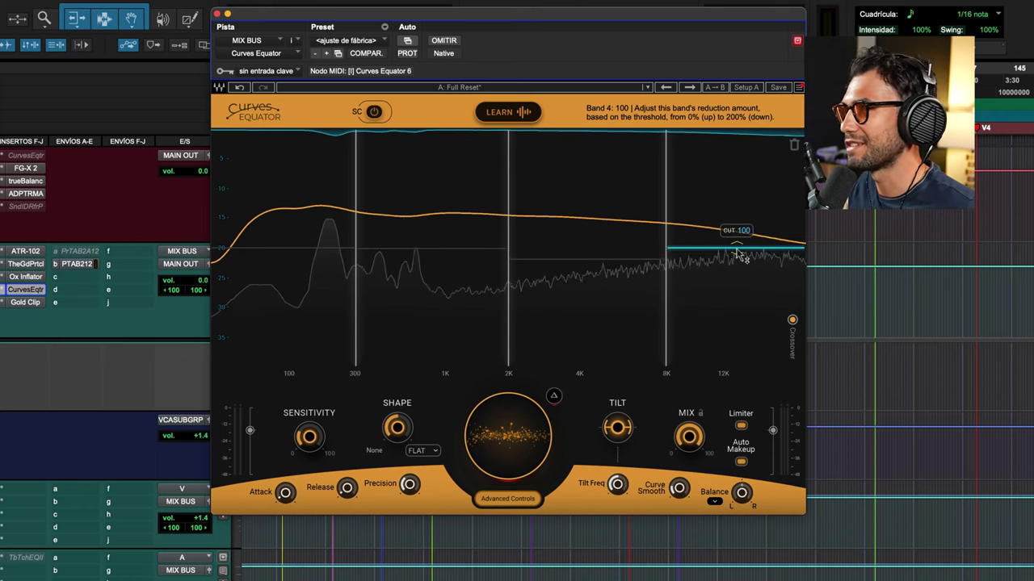
key(space)
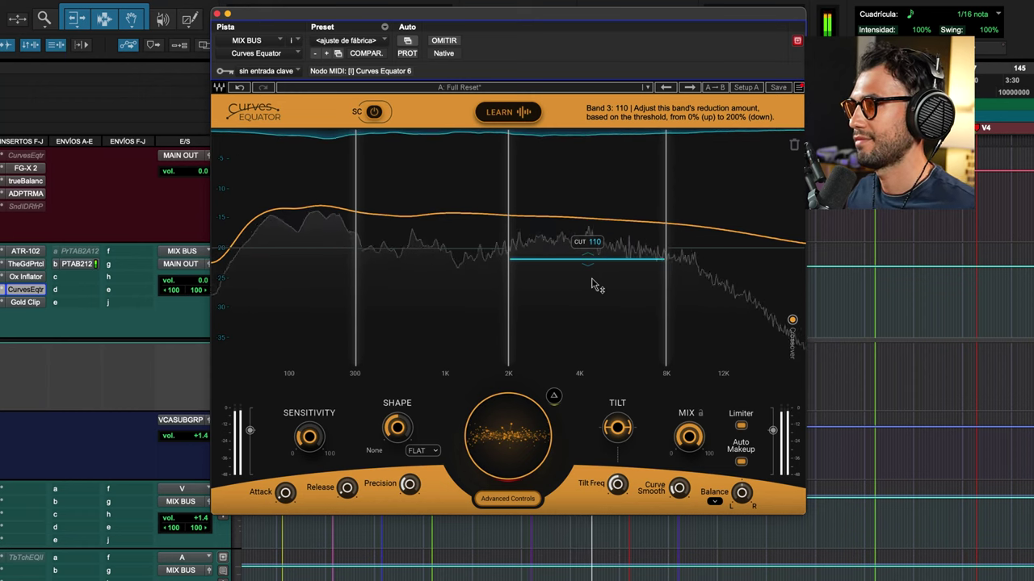
click(445, 44)
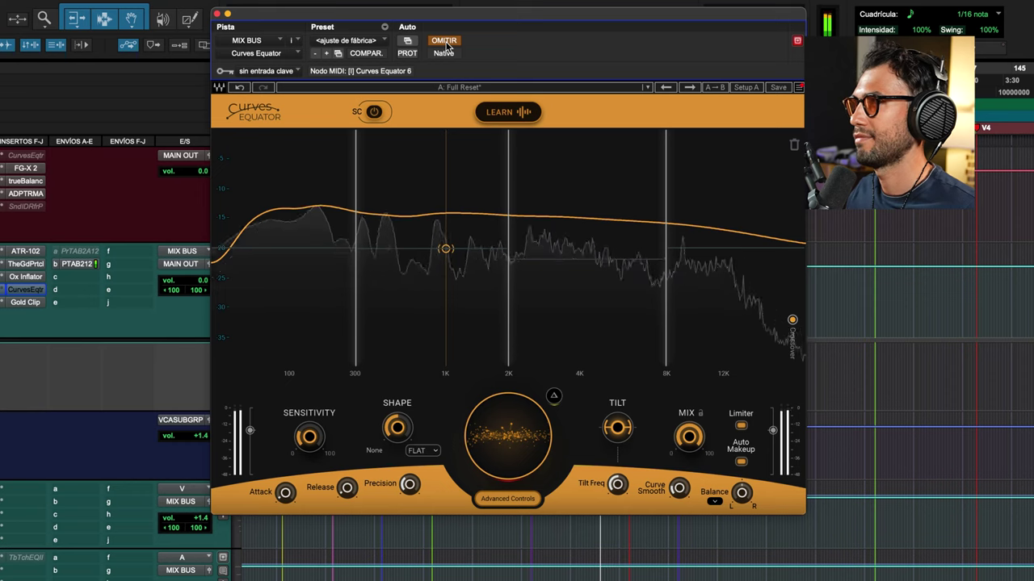
click(445, 42)
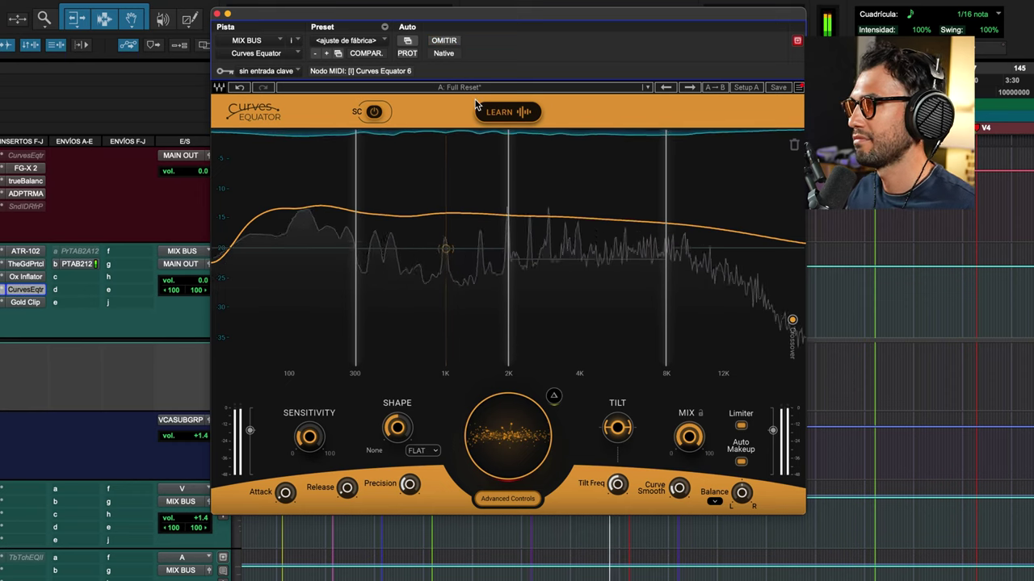
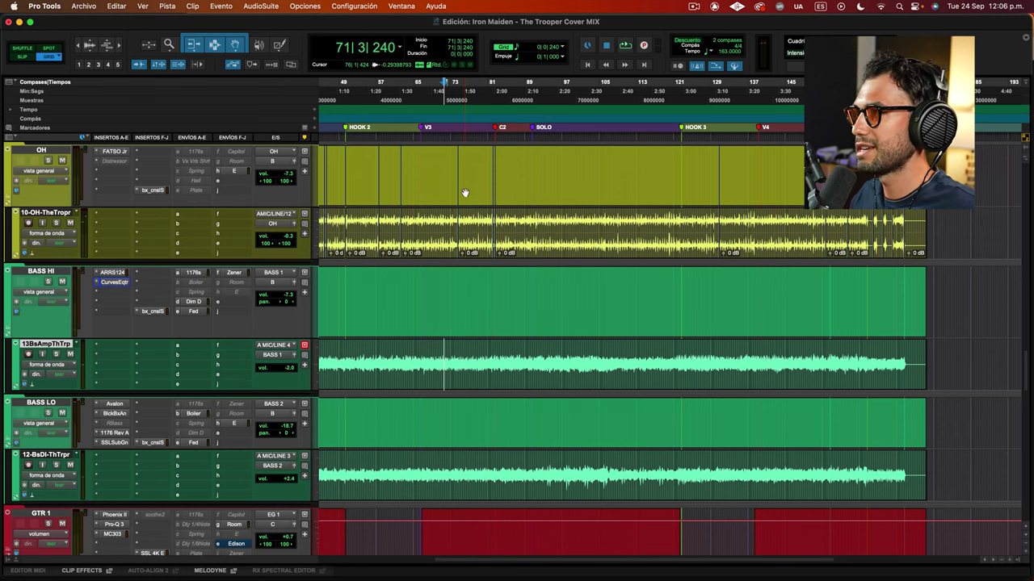
- Play the full mix from bar 71 in V3 and use the BASS HI mute to check its part in the mix
key(space)
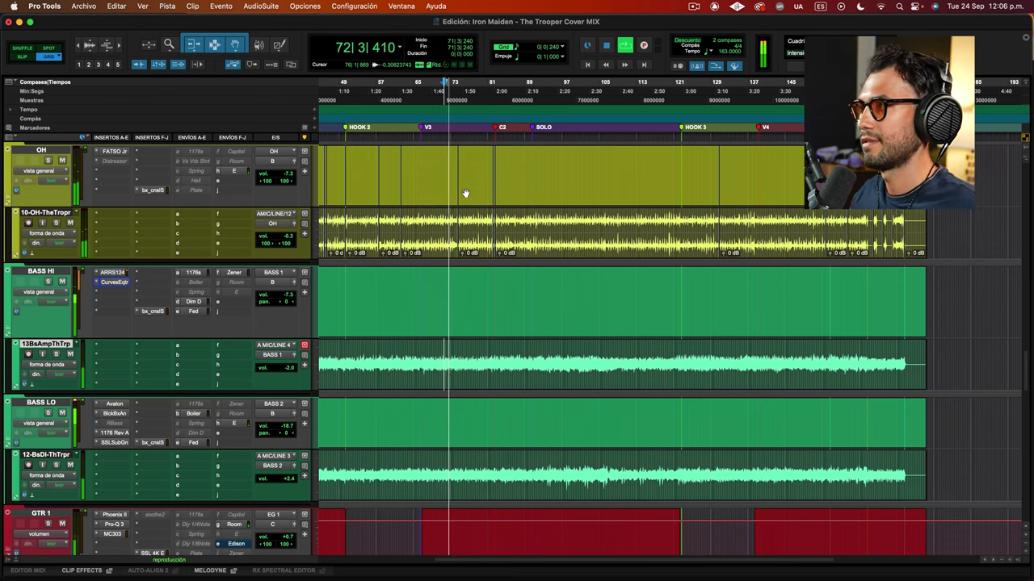
click(62, 282)
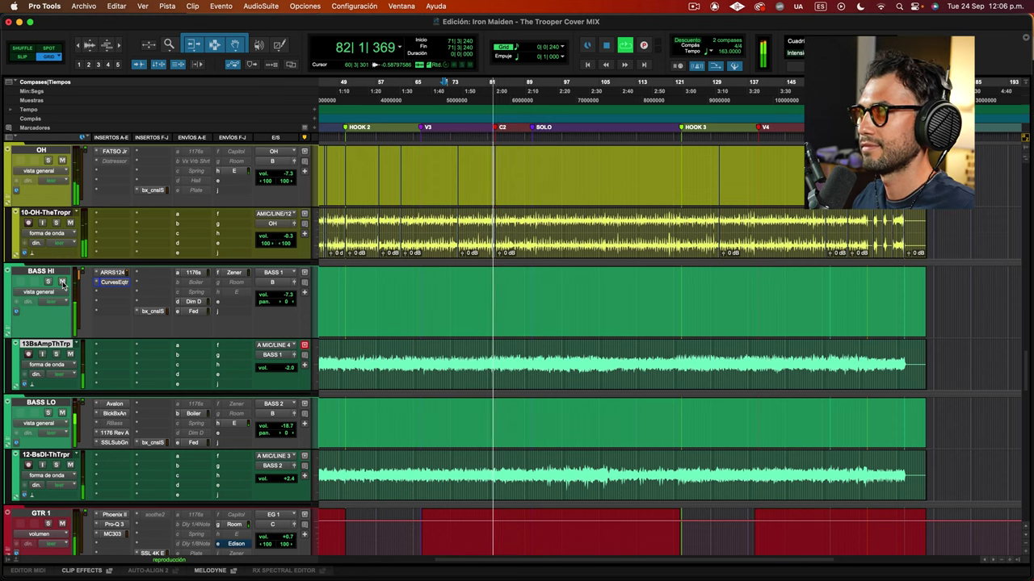
key(space)
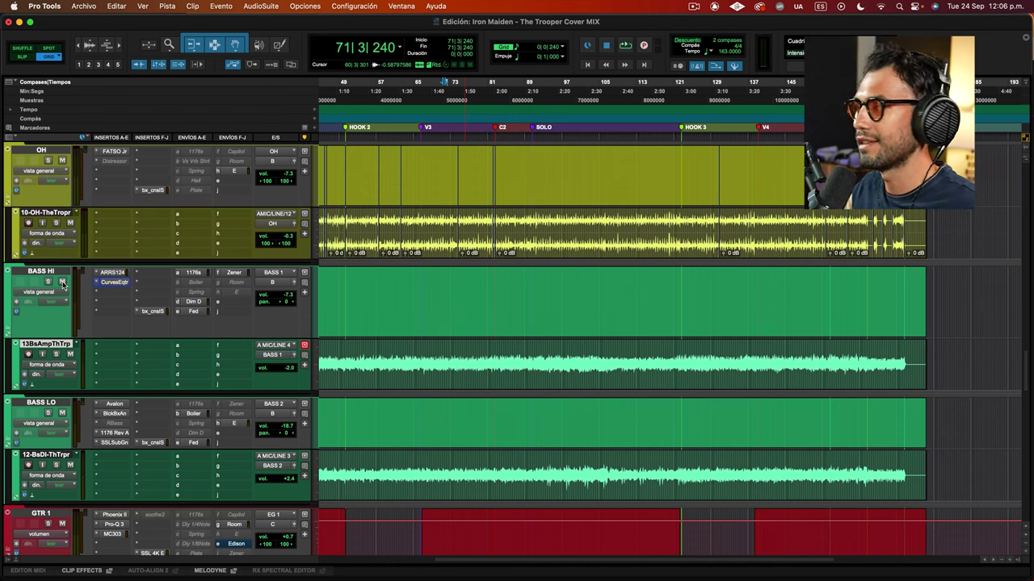
- Play the SOLO section from bar 95 while reviewing the guitar tracks down to GTR SOLO and back to BASS HI
click(553, 162)
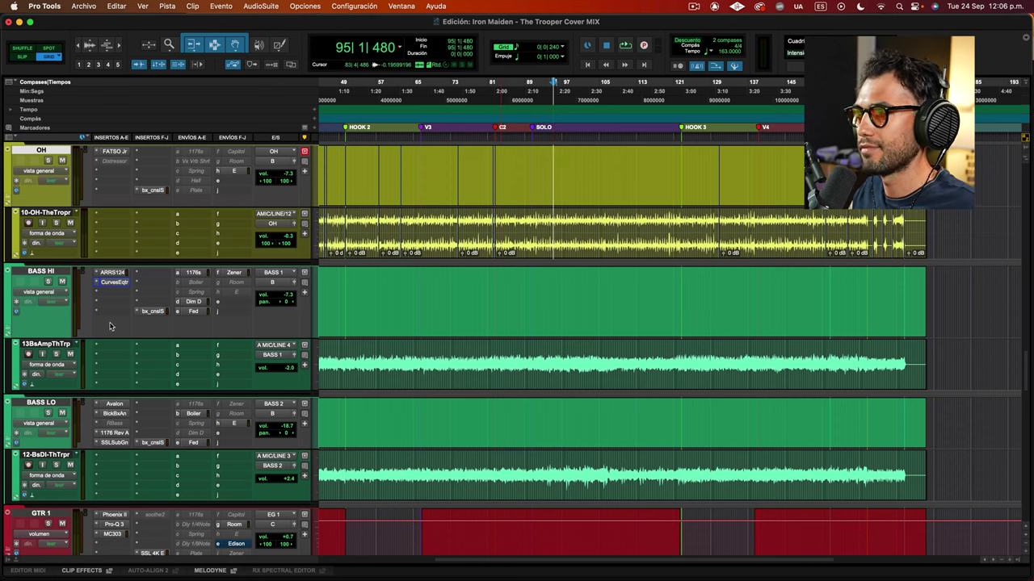
key(space)
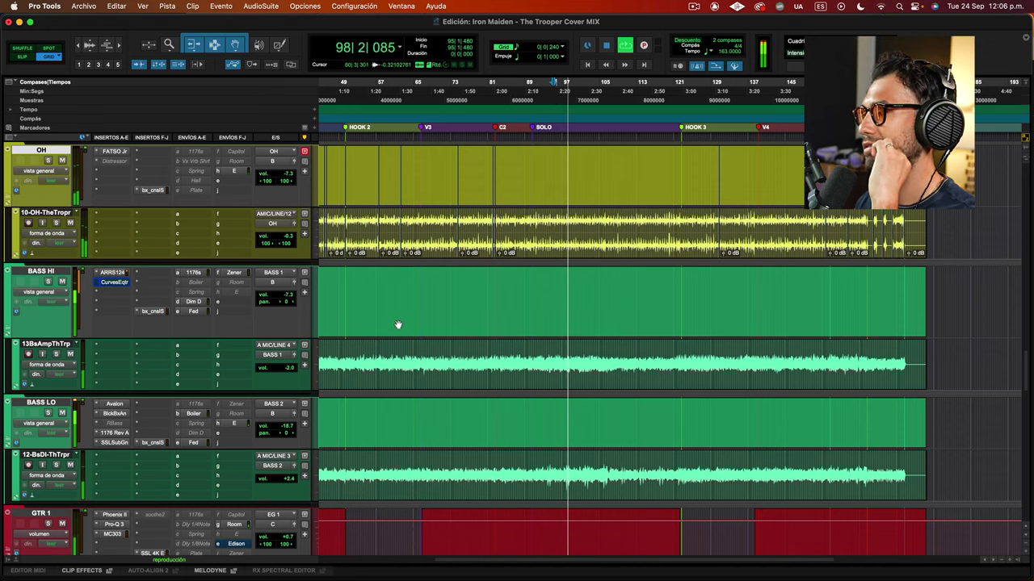
scroll(563, 357, down, 5)
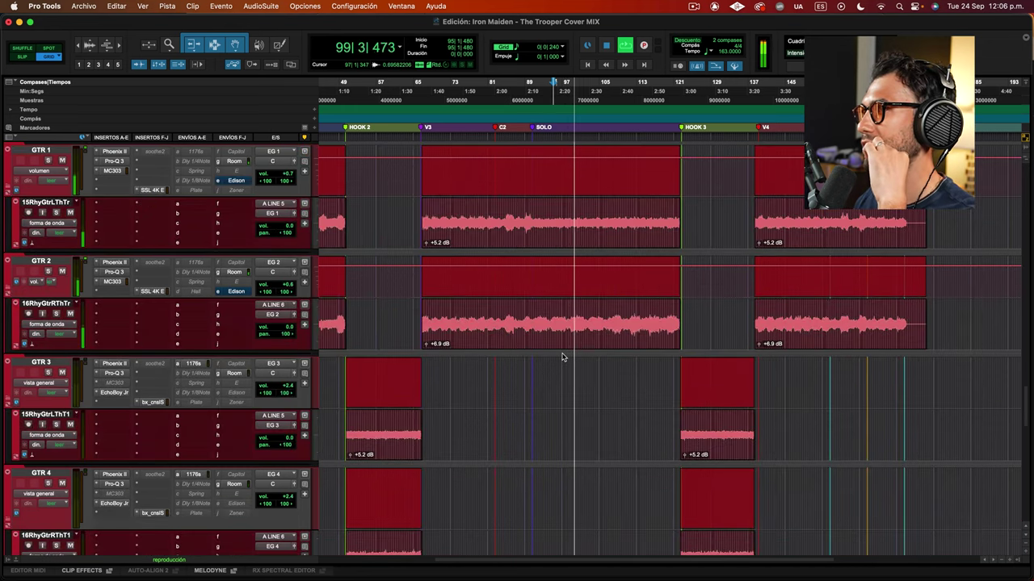
scroll(563, 357, down, 5)
drag(289, 350, 292, 355)
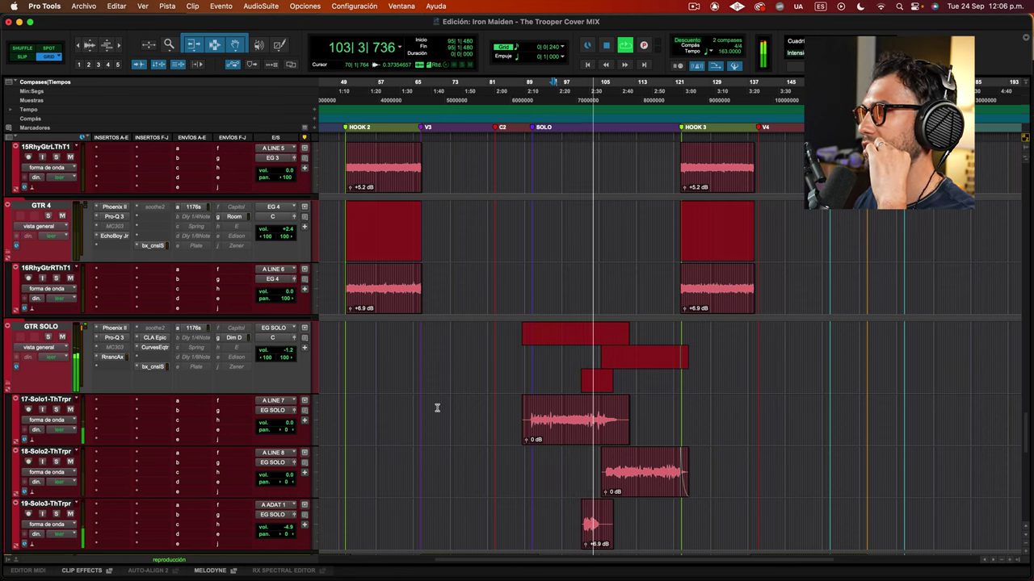
scroll(436, 408, up, 5)
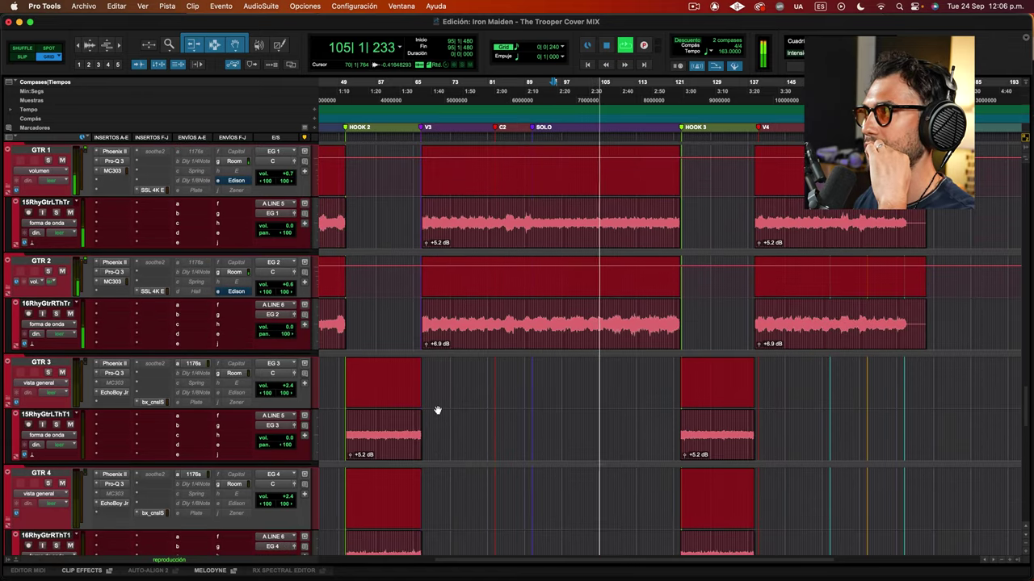
scroll(436, 410, up, 5)
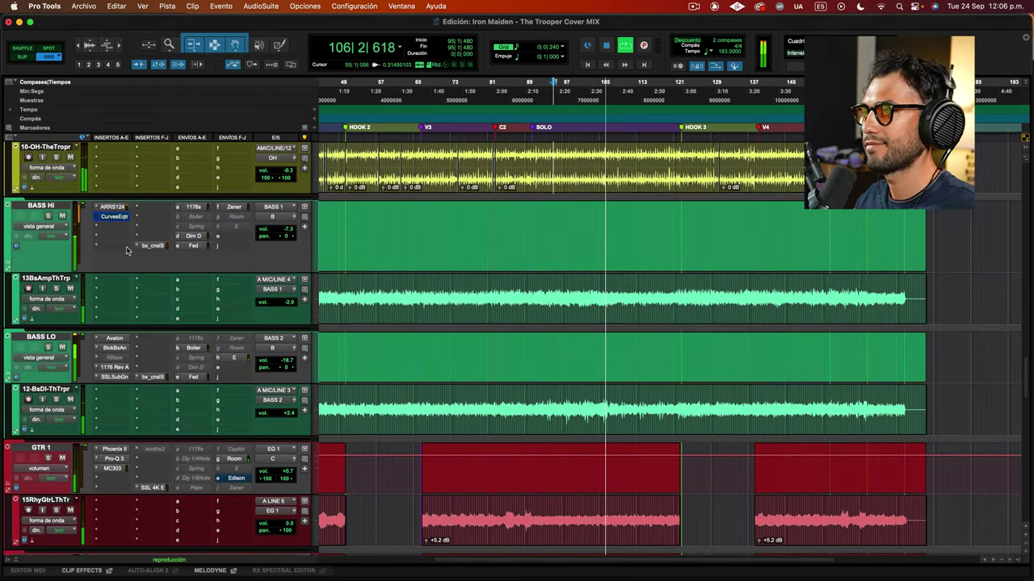
key(space)
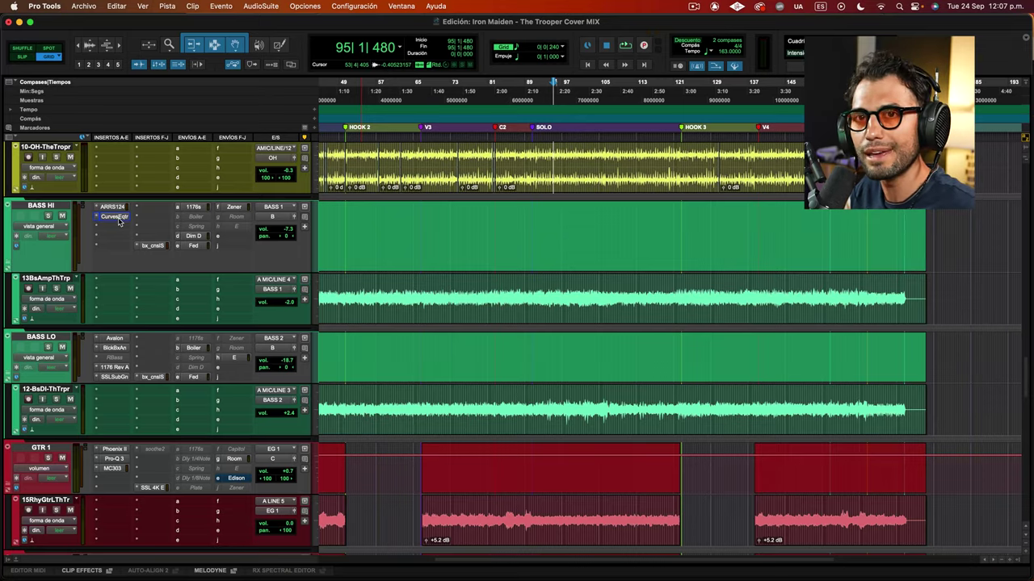
- Open the Curves Equator on BASS HI and play BASS HI and GTR SOLO soloed together
click(118, 219)
drag(493, 39, 559, 74)
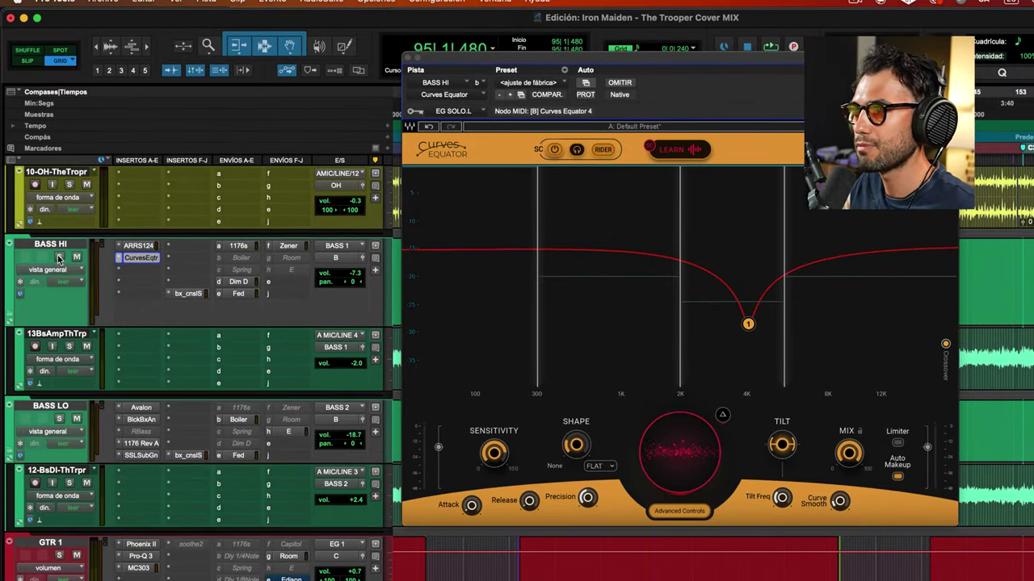
scroll(164, 392, down, 5)
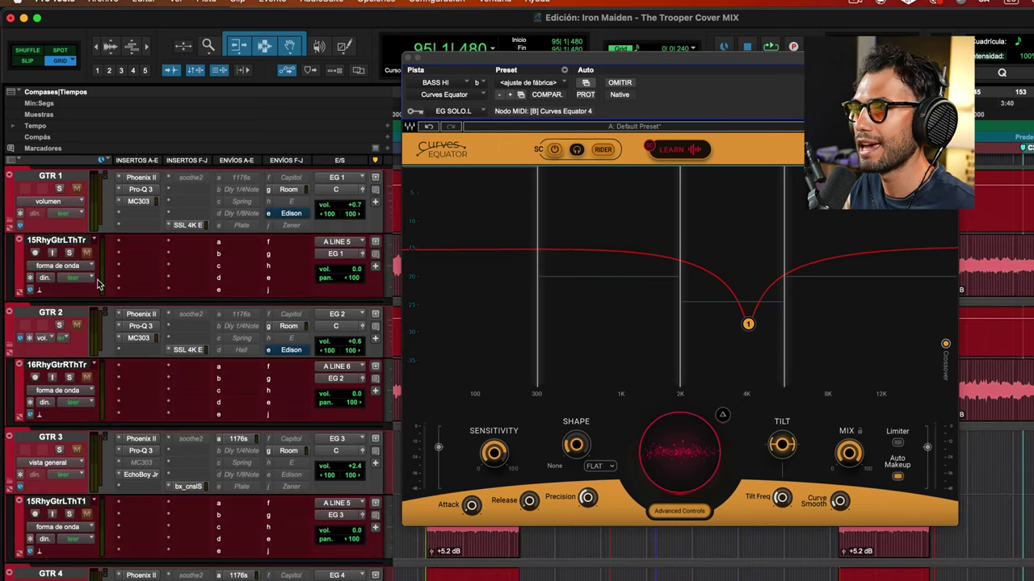
scroll(53, 463, down, 5)
click(58, 475)
key(space)
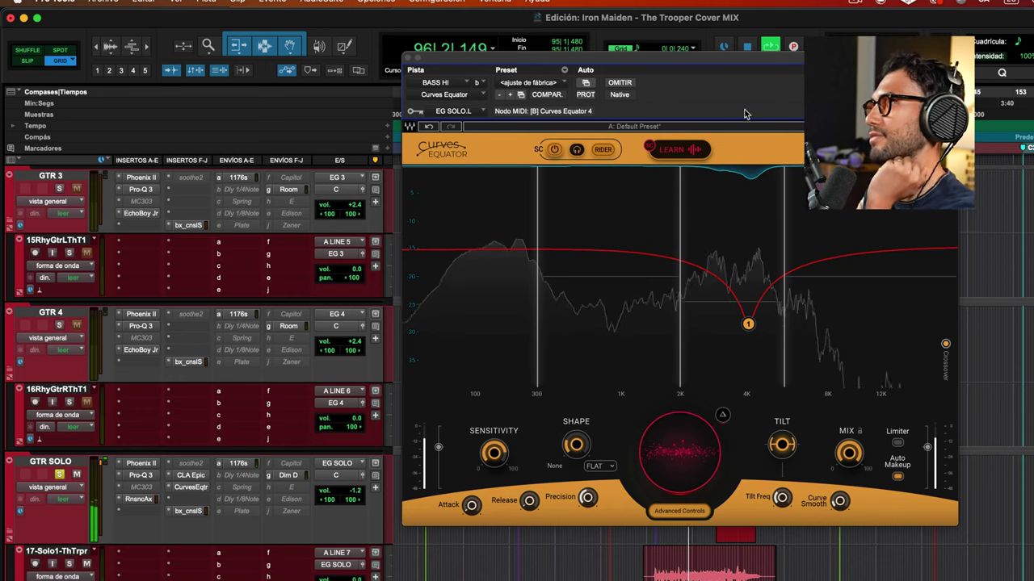
- Compare the soloed bass and guitar solo with the BASS HI Curves Equator bypassed and active, leaving it active
click(620, 82)
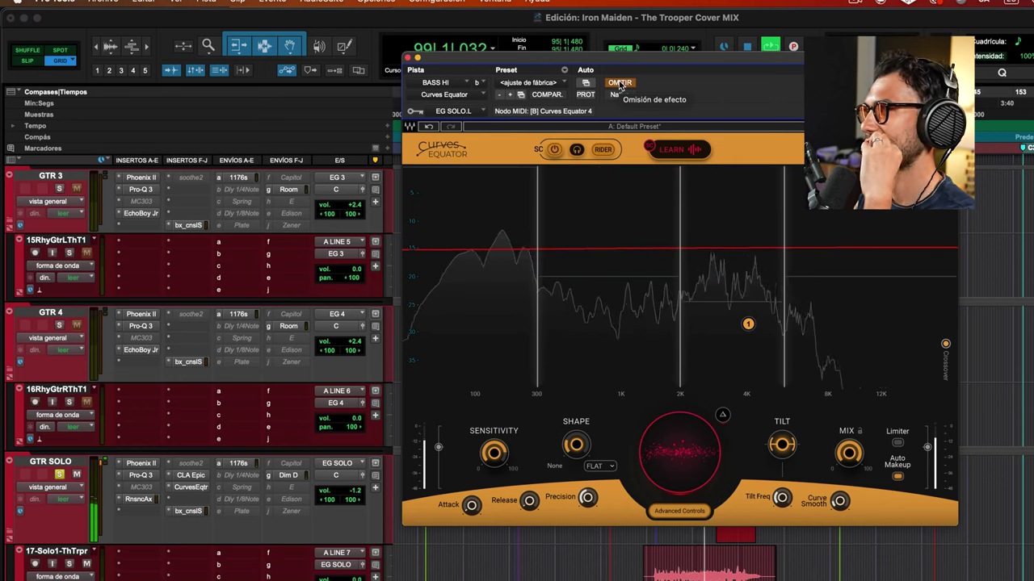
click(620, 83)
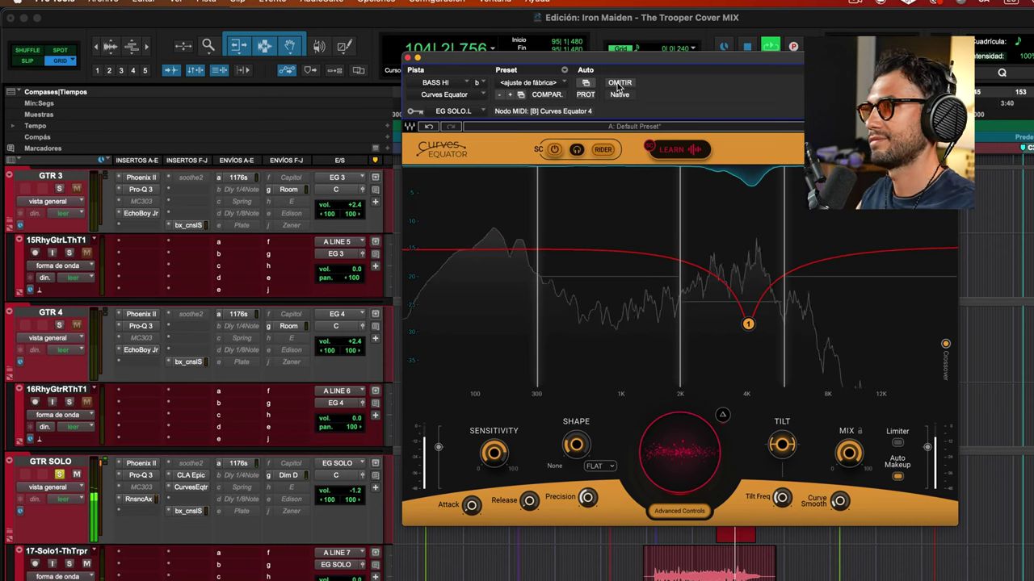
key(space)
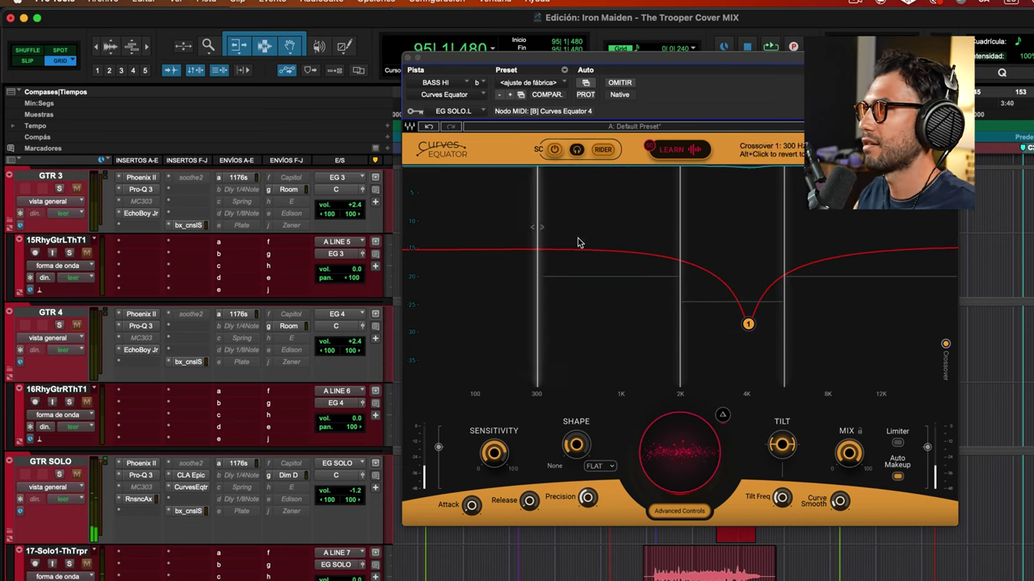
- Audition the sidechain signal feeding the BASS HI Curves Equator during playback and unsolo GTR SOLO
key(space)
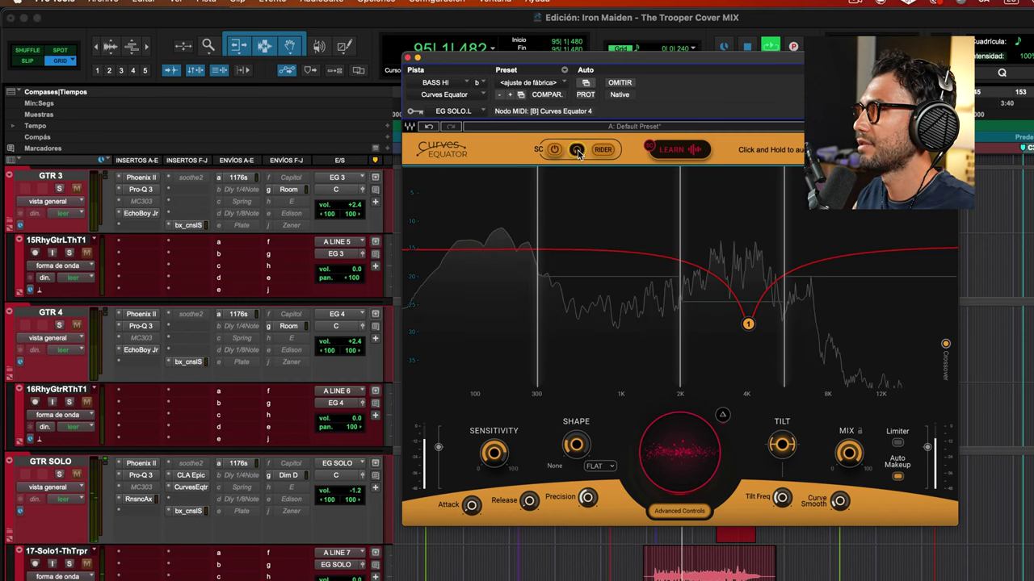
click(577, 150)
key(space)
key(space)
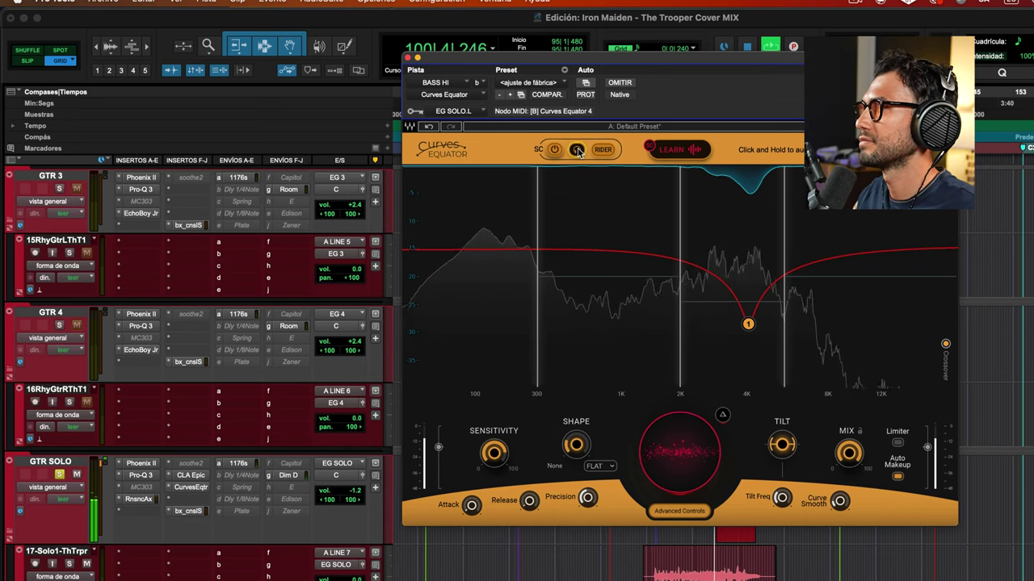
click(578, 150)
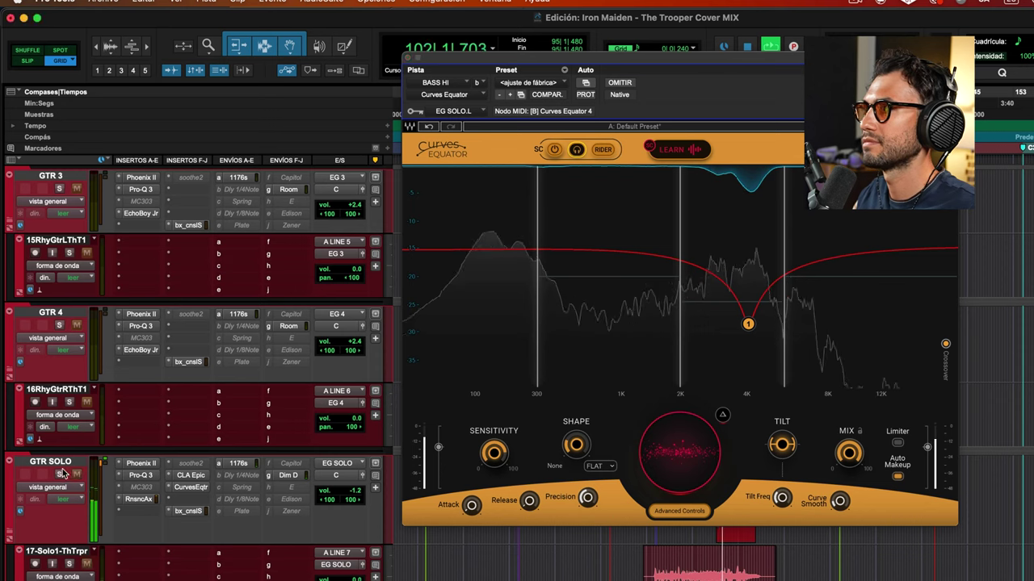
- Play BASS HI in short passes with GTR SOLO unsoloed to check the sidechain-driven reduction in band 3
key(space)
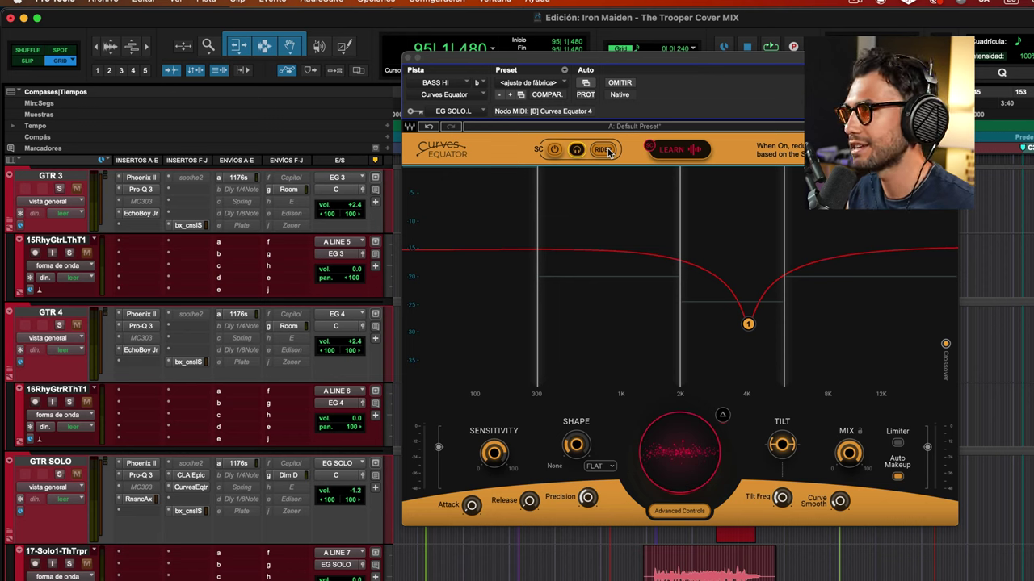
key(space)
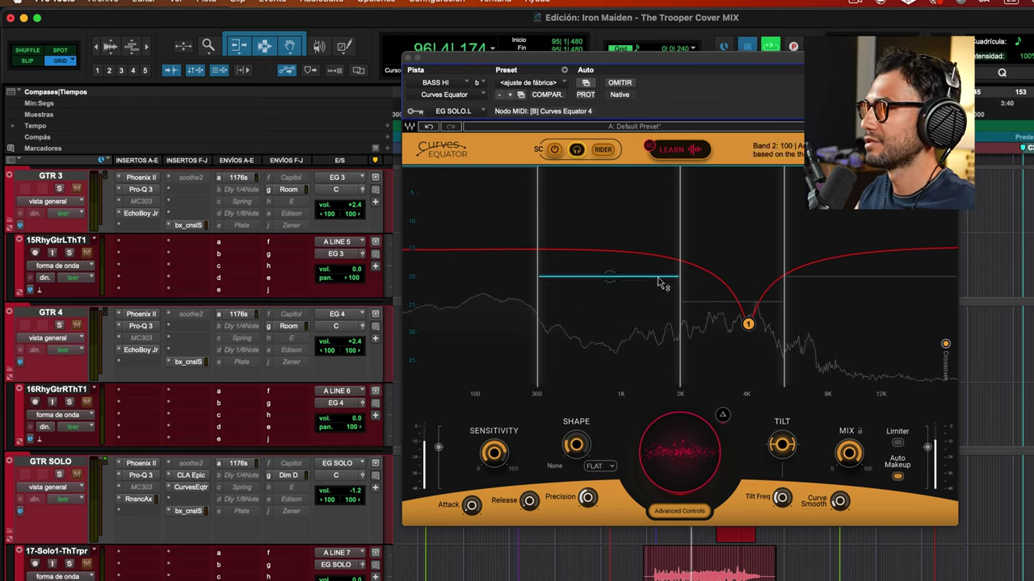
key(space)
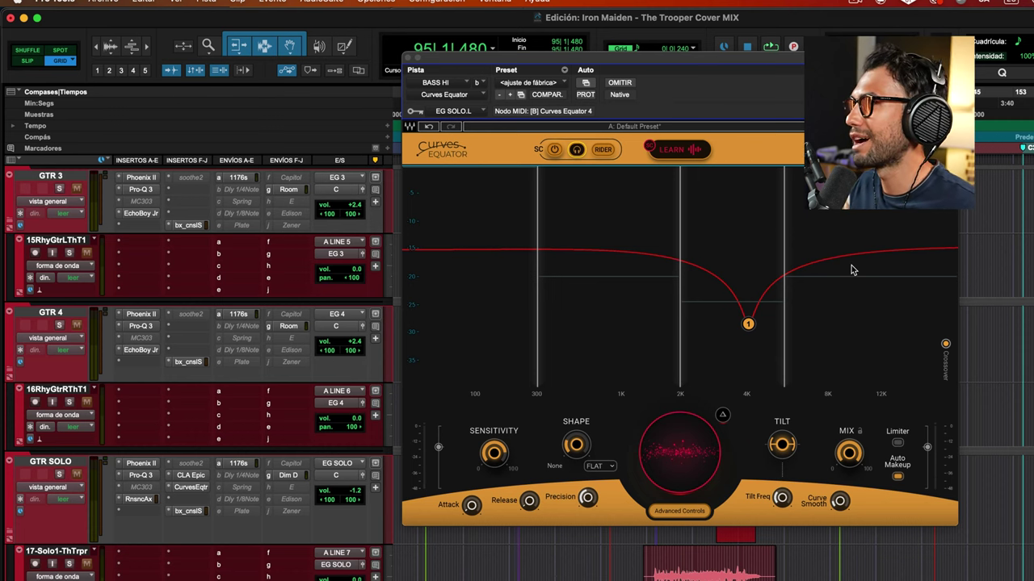
key(space)
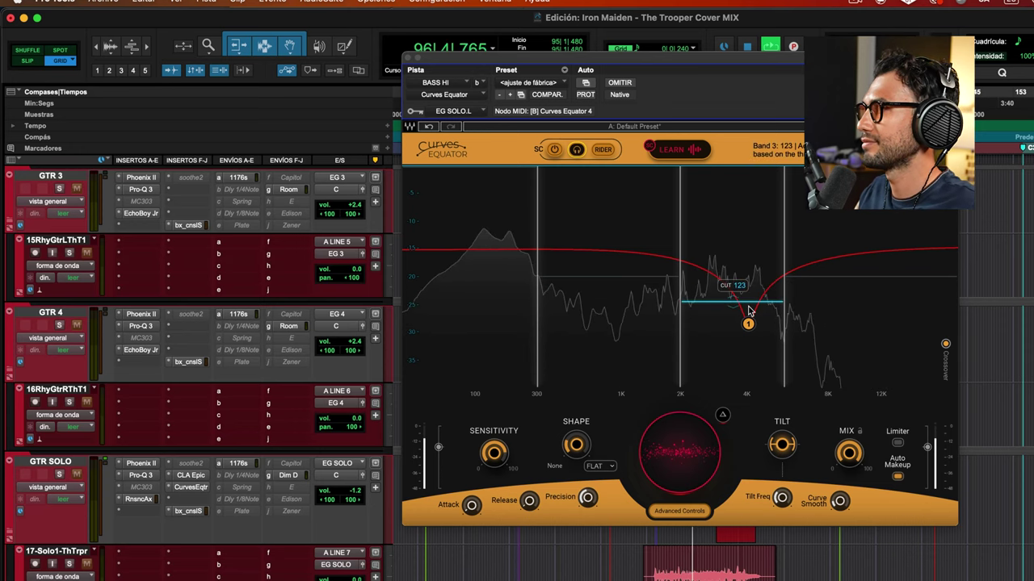
- Compare the full mix during the solo with the BASS HI Curves Equator bypassed and active, leaving it active
mouse_move(587, 497)
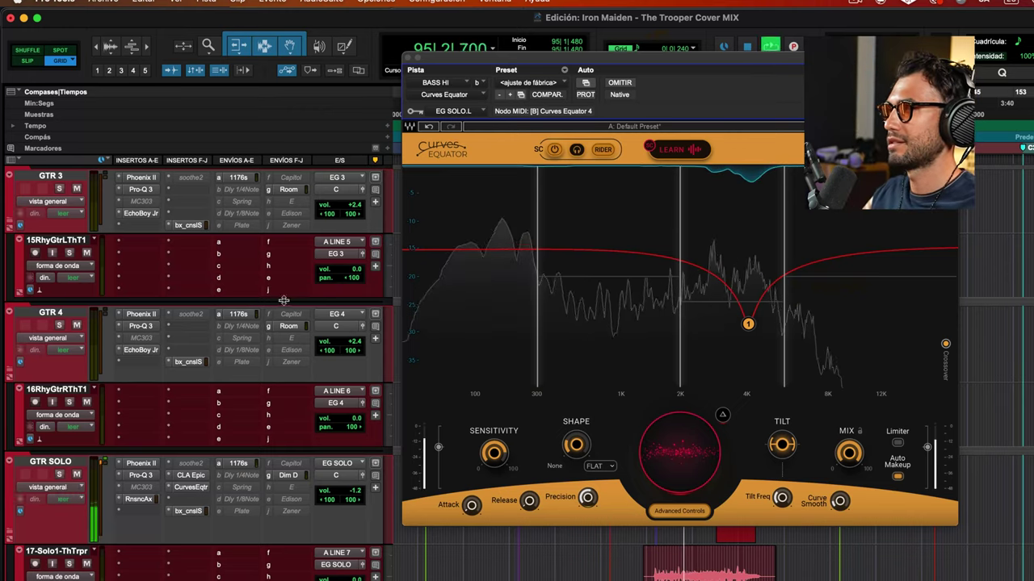
click(617, 81)
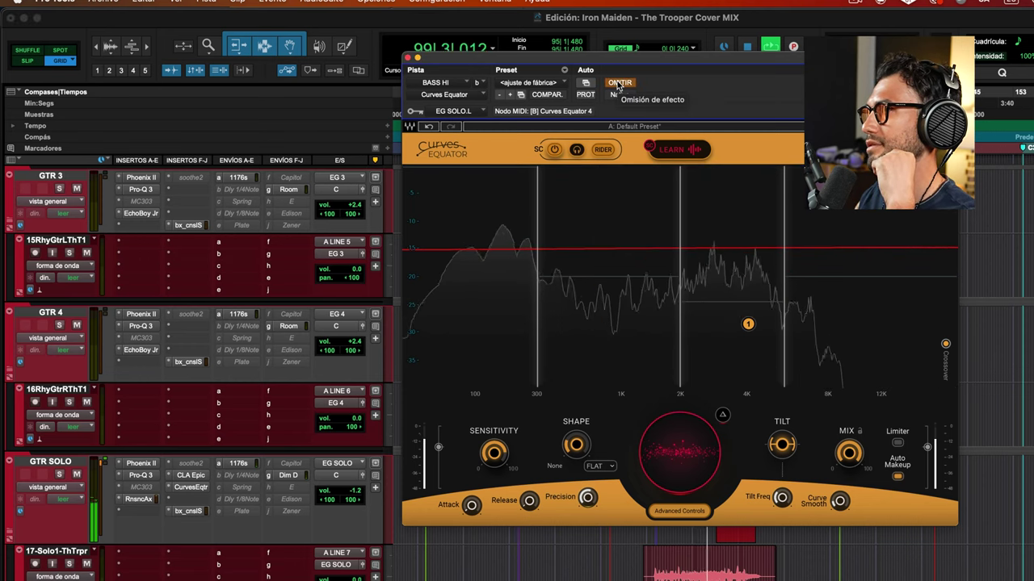
click(617, 82)
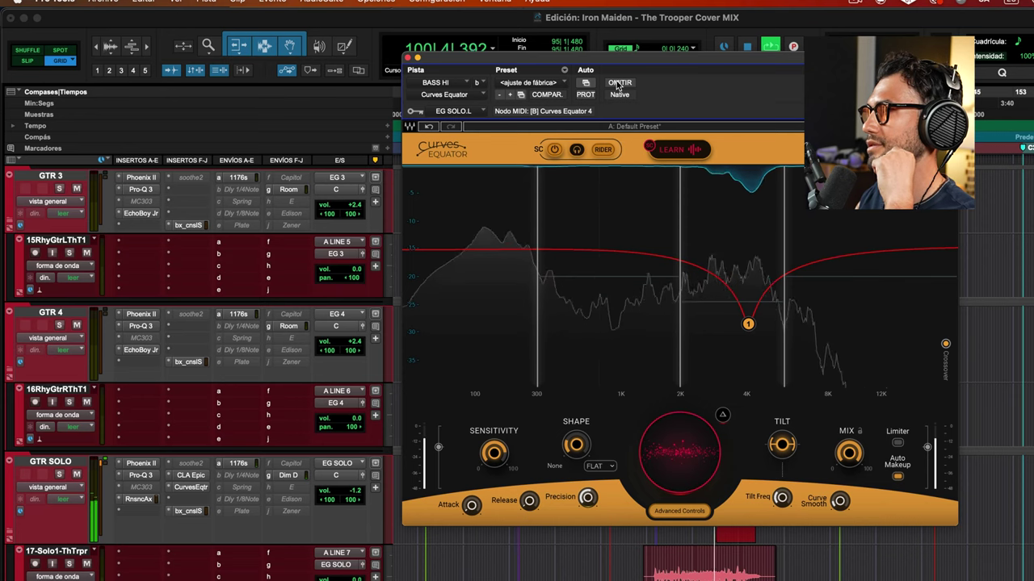
- Move the Curves Equator window and look through its factory presets without loading one
drag(618, 59, 500, 40)
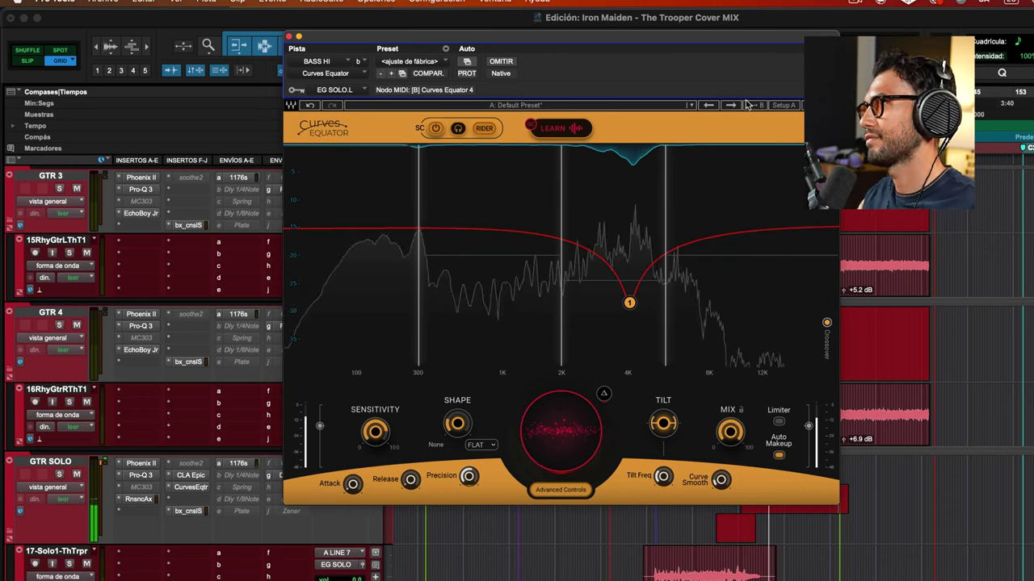
key(space)
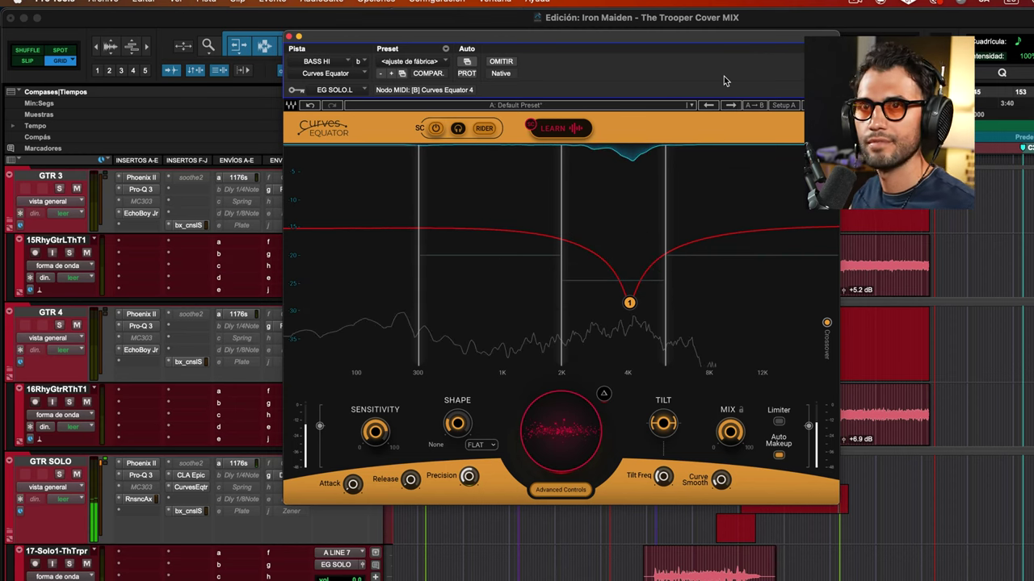
click(690, 107)
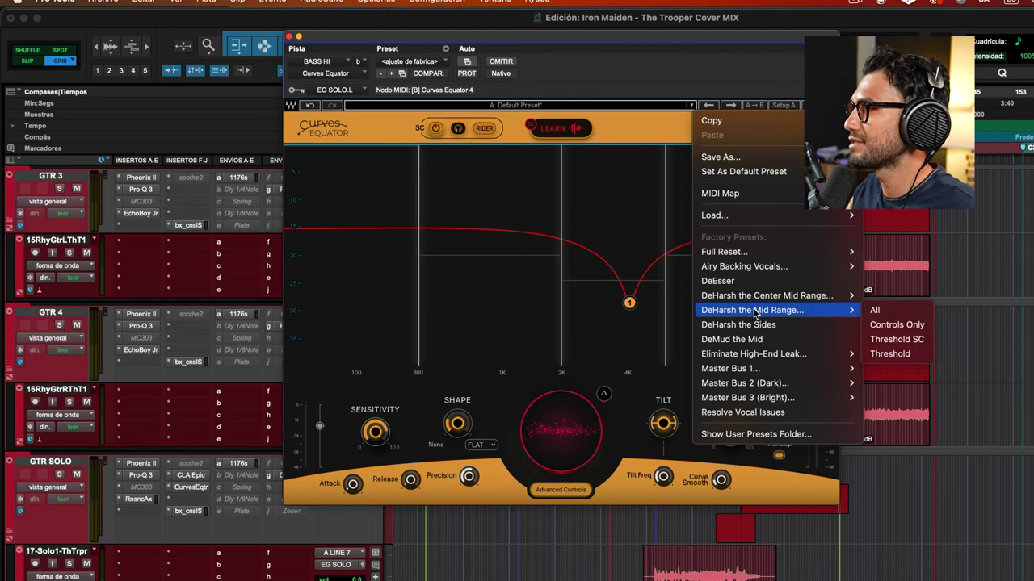
click(694, 70)
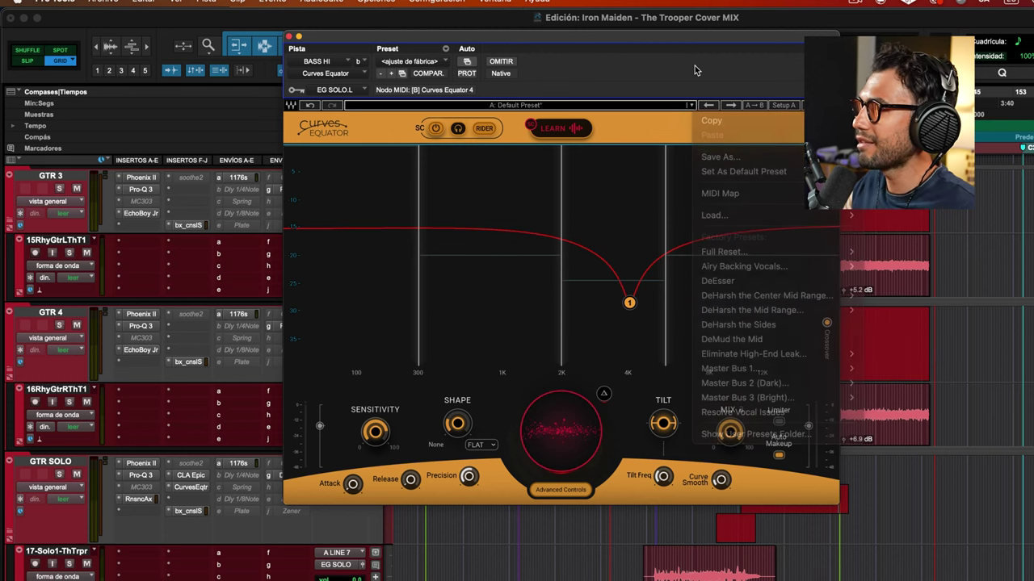